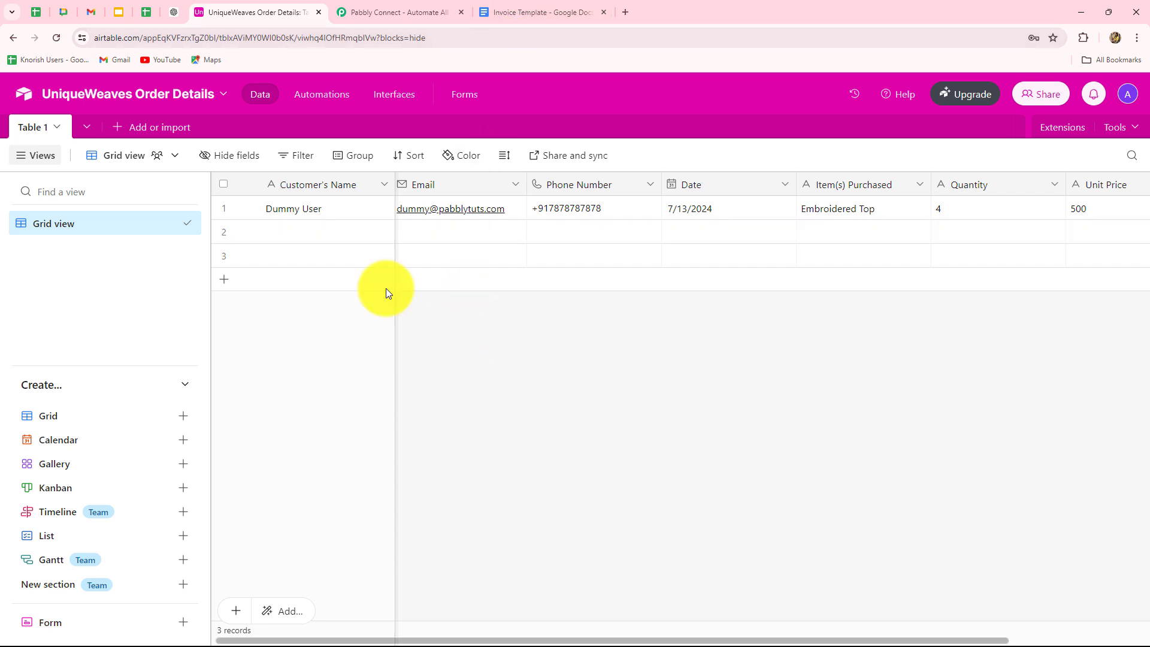
Switch to the 'Invoice Template - Google Docs' tab to see its placeholders.
click(527, 12)
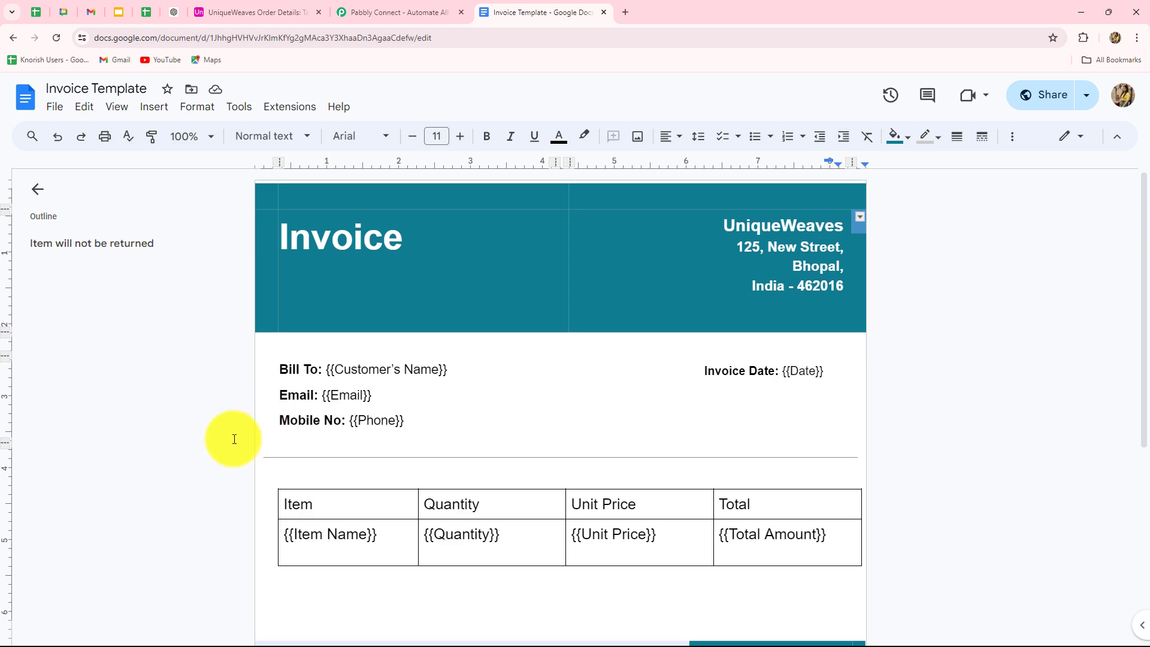
Scroll through the Invoice Template to review its customer, item, quantity and total placeholders.
scroll(235, 439, down, 4)
scroll(234, 439, up, 4)
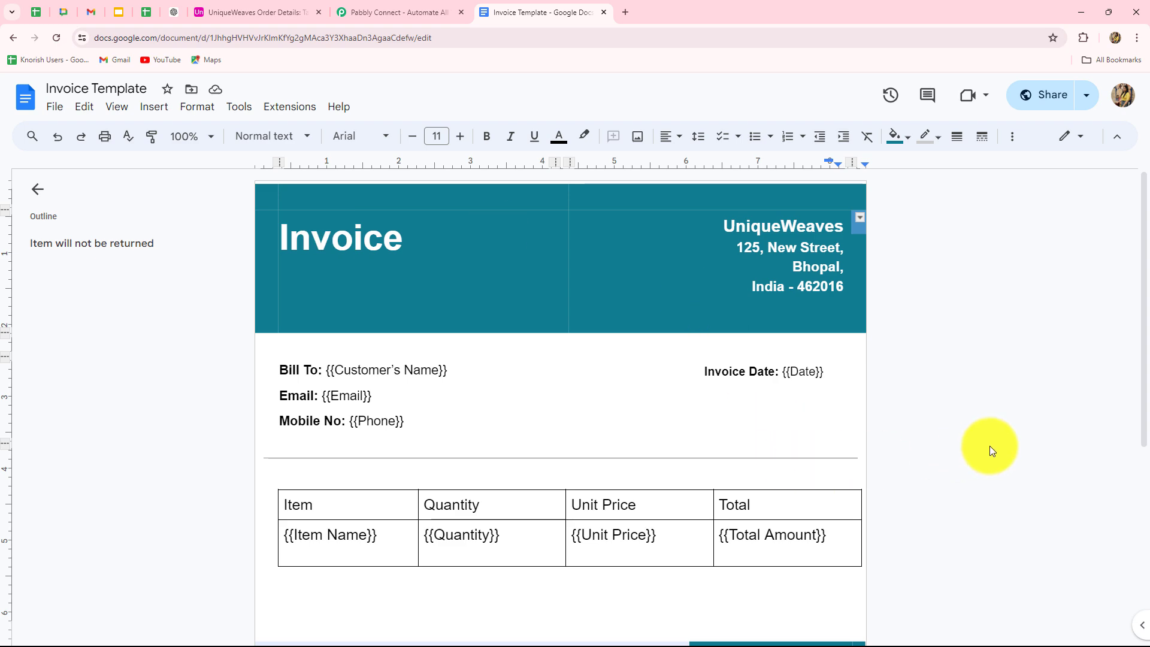
scroll(1040, 446, down, 4)
scroll(1039, 447, up, 4)
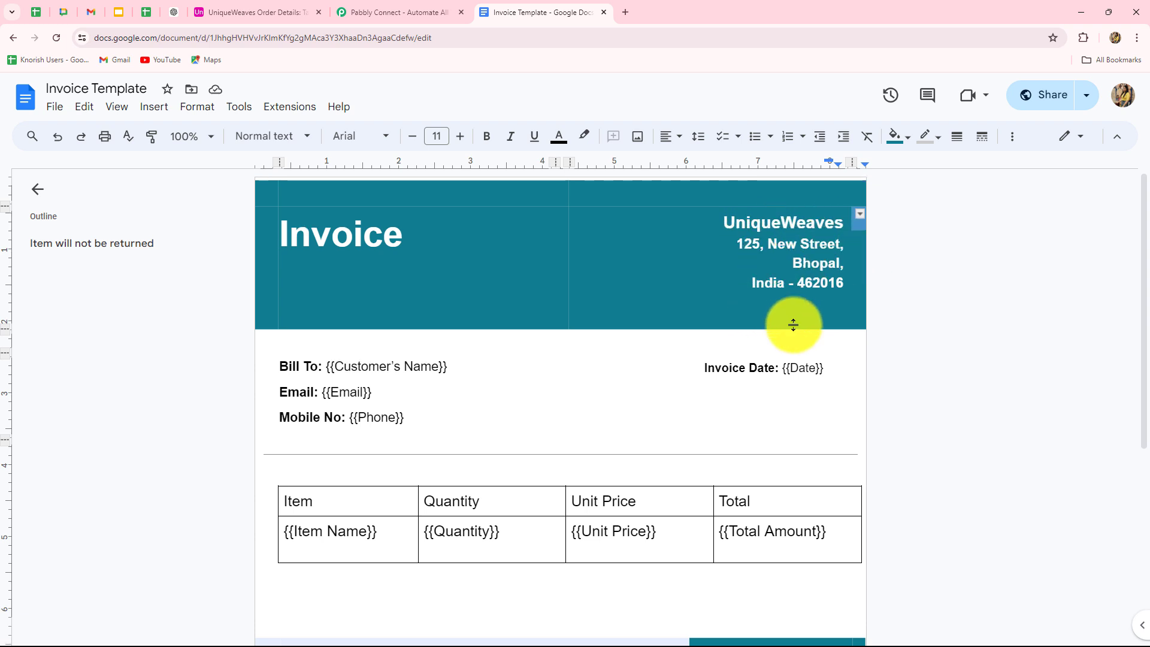
scroll(795, 323, down, 3)
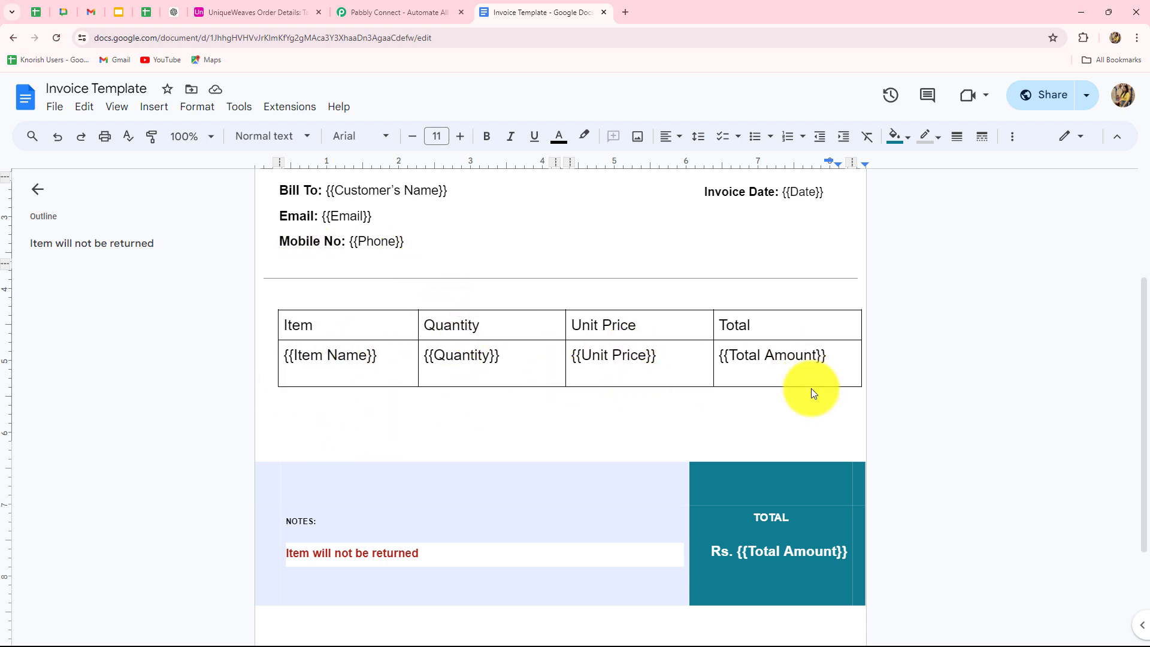
scroll(282, 359, up, 3)
scroll(271, 378, down, 3)
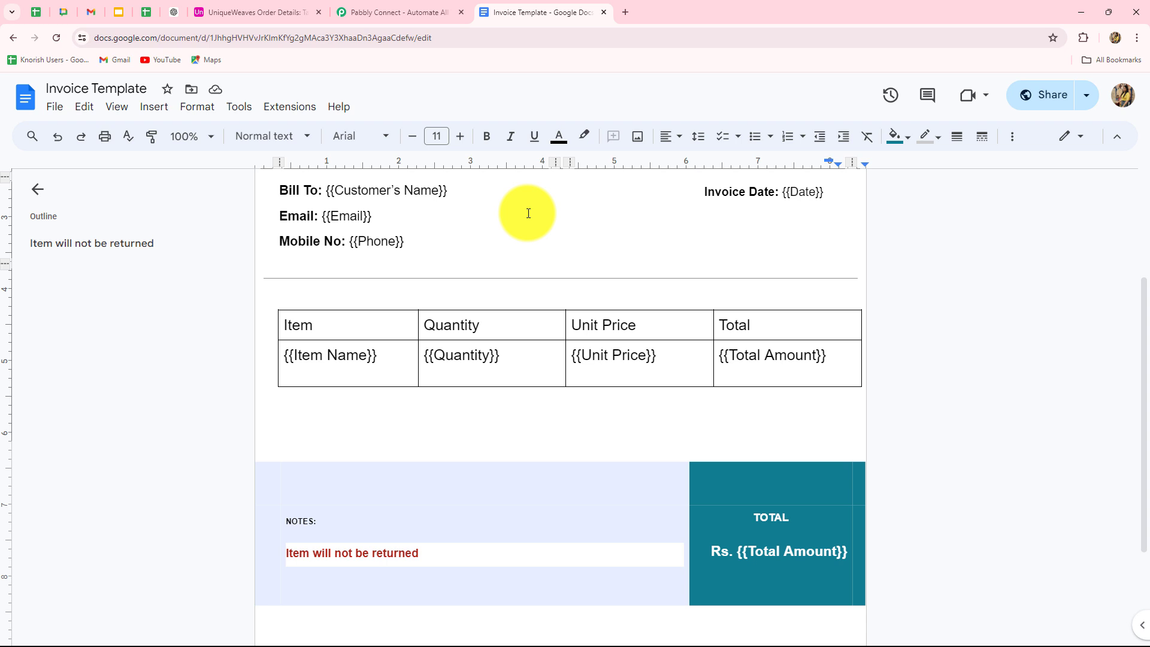
scroll(530, 353, up, 3)
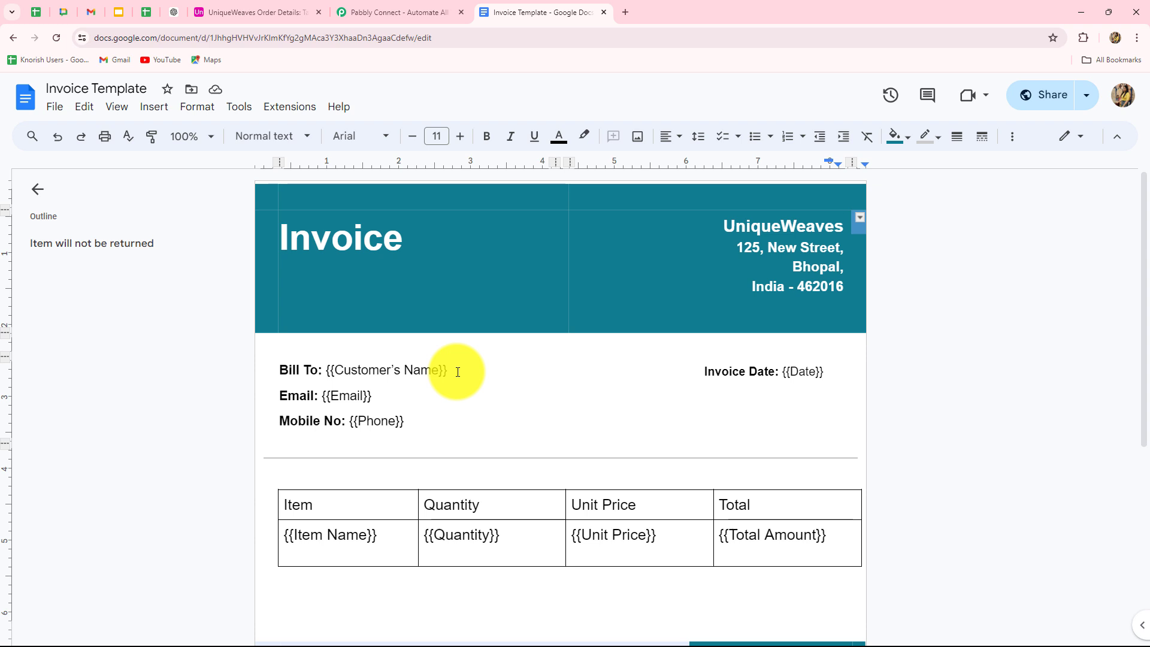
Compare the template placeholders with the Airtable order columns, then go to Pabbly Connect's website.
click(242, 14)
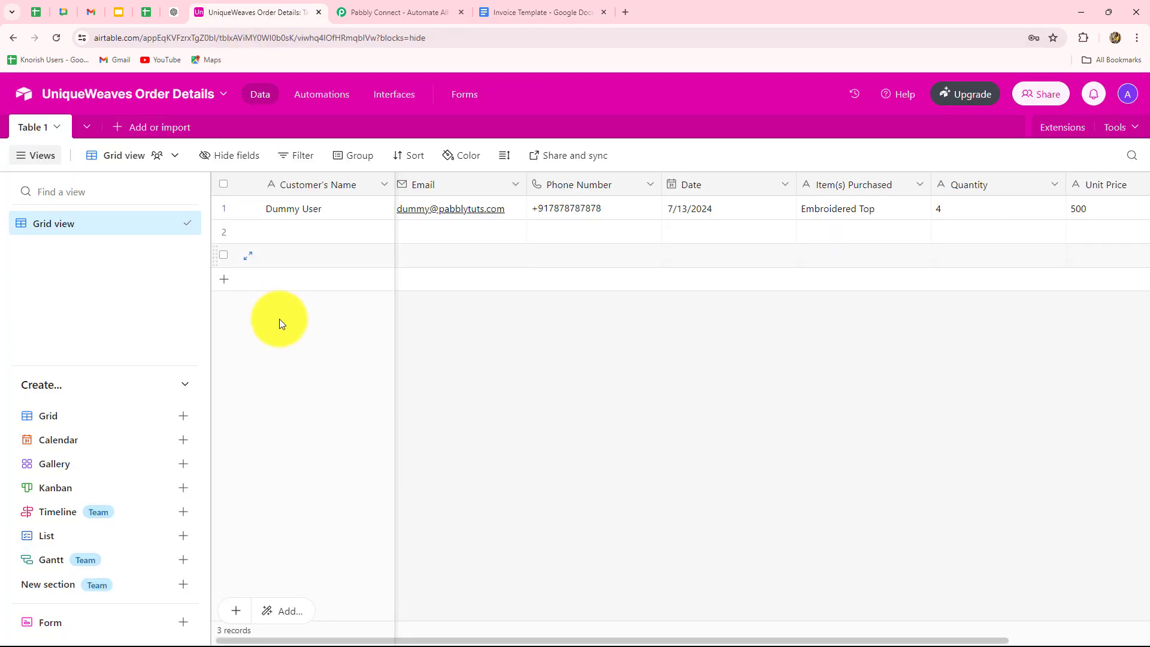
click(539, 12)
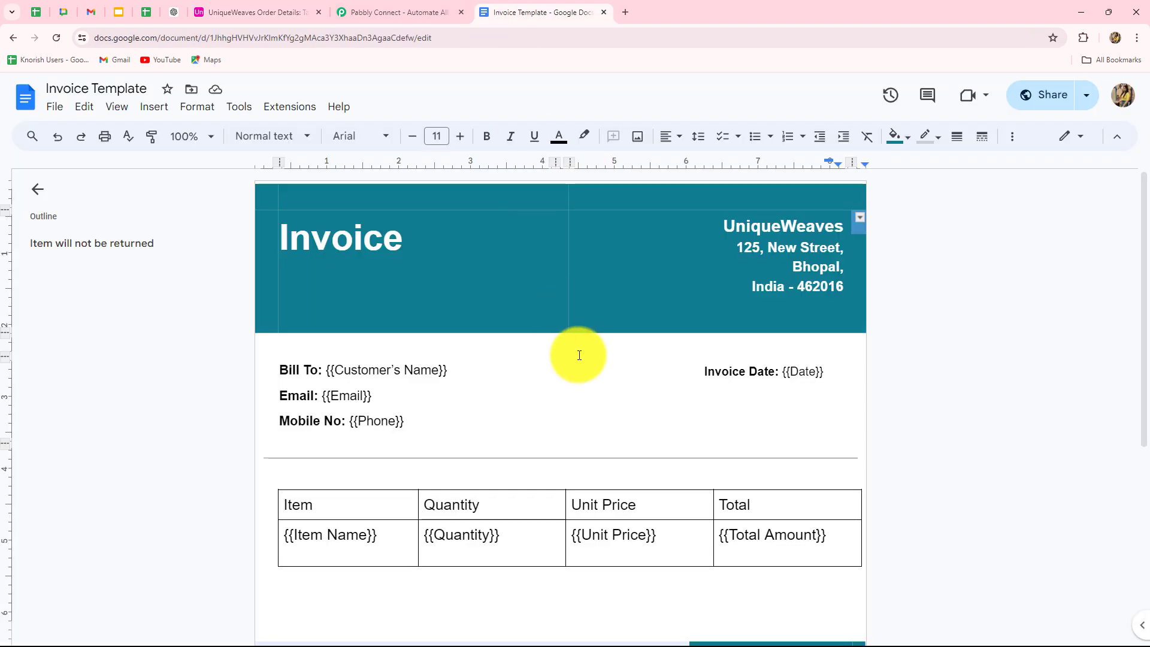
click(269, 11)
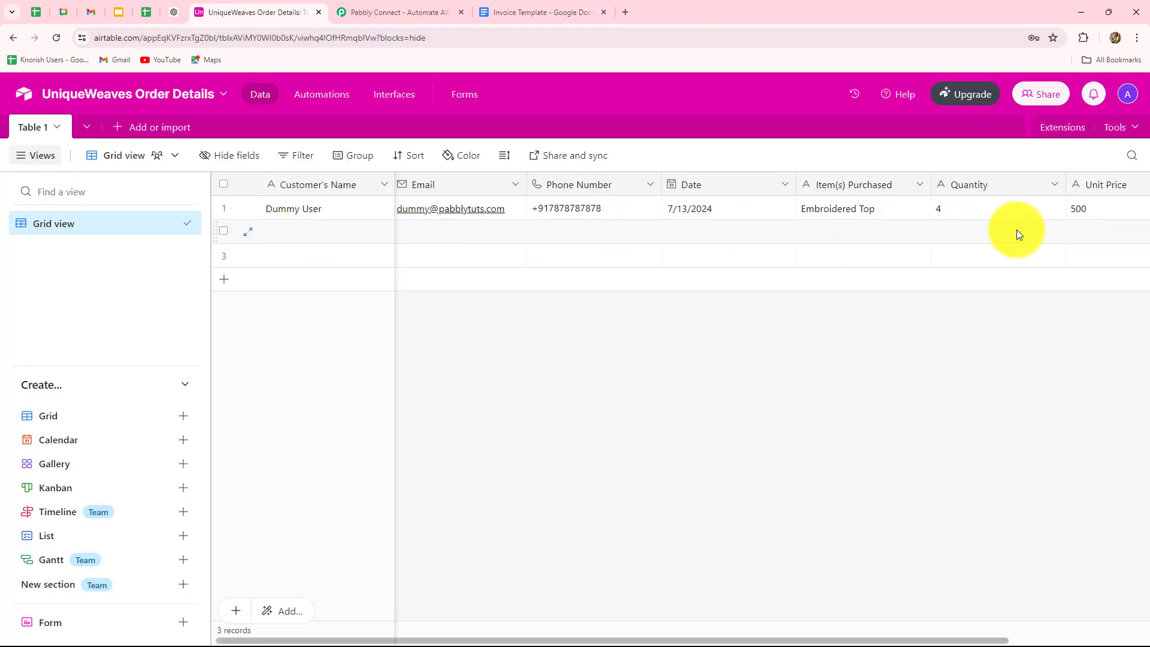
click(523, 8)
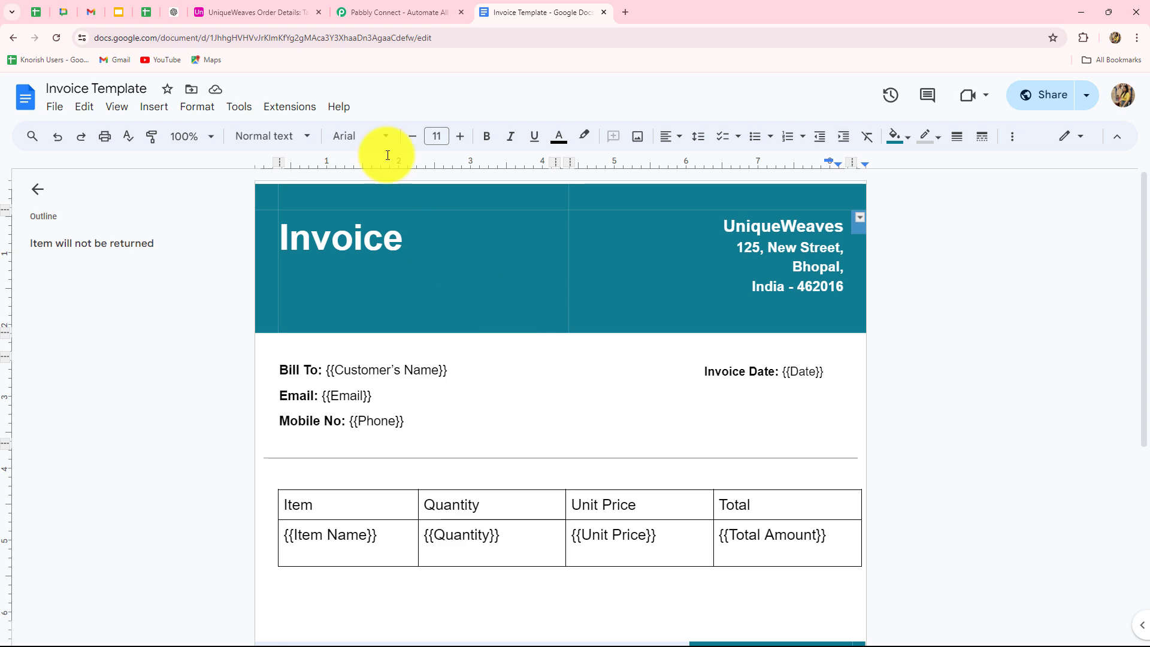
click(392, 12)
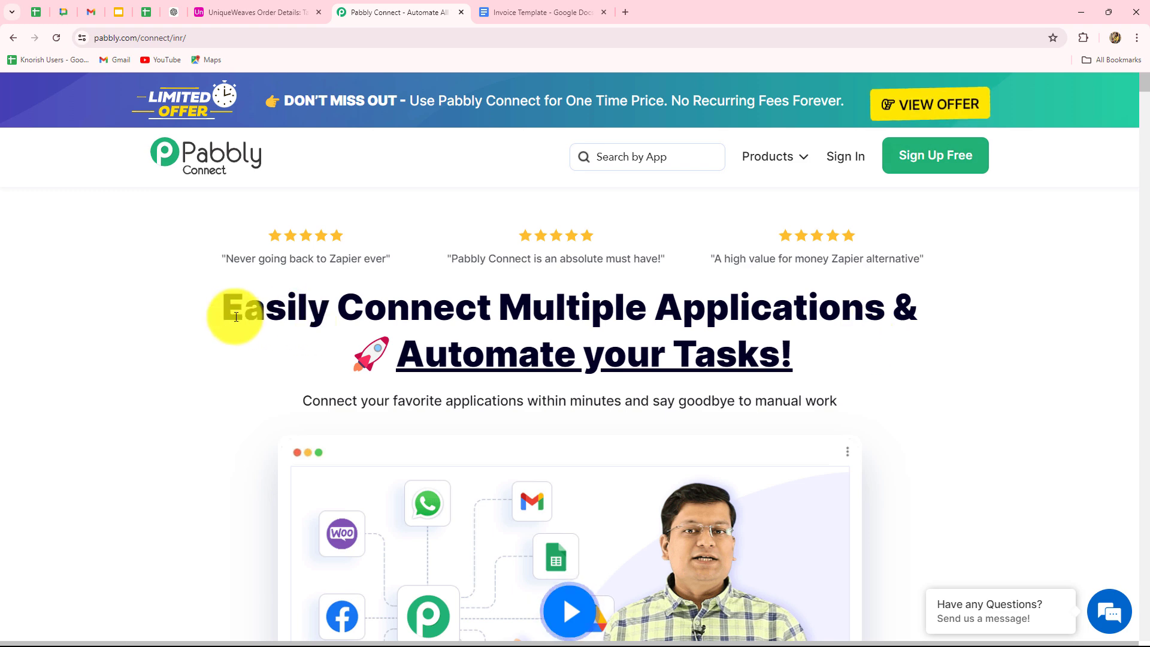
Sign in to Pabbly and launch Pabbly Connect from the apps page.
drag(235, 316, 839, 388)
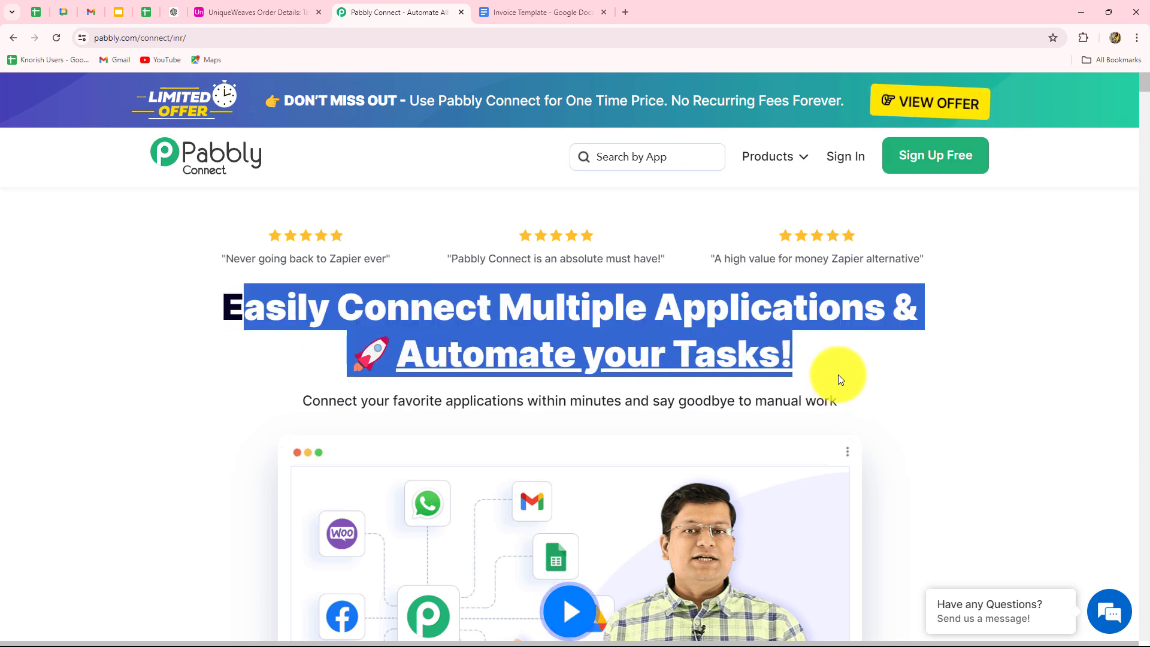
click(842, 165)
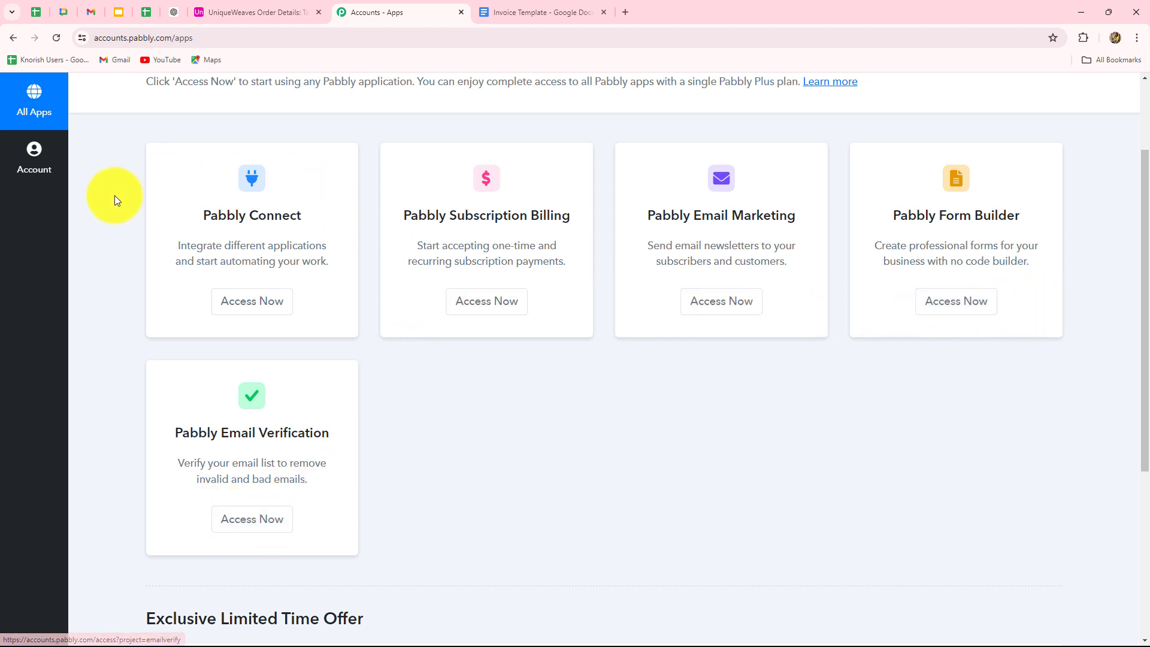
drag(201, 217, 317, 221)
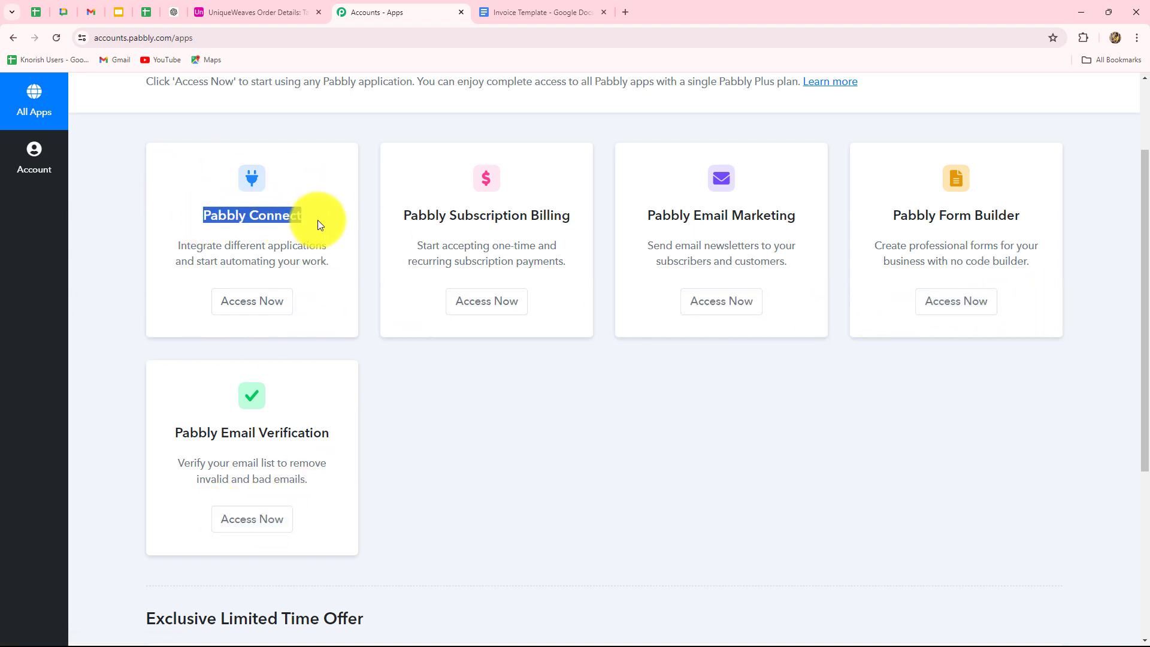
click(233, 300)
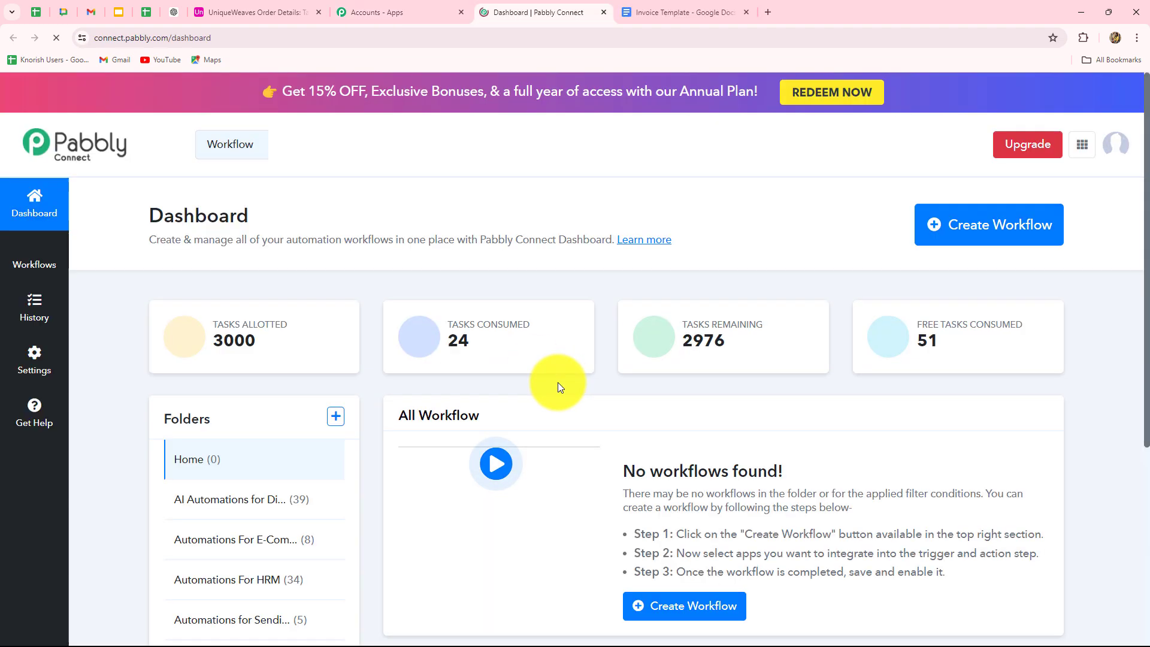
Create the workflow 'Create PDF Reports and Documents with Airtable…' in the Automations For E-Commerce Store folder.
scroll(558, 382, down, 4)
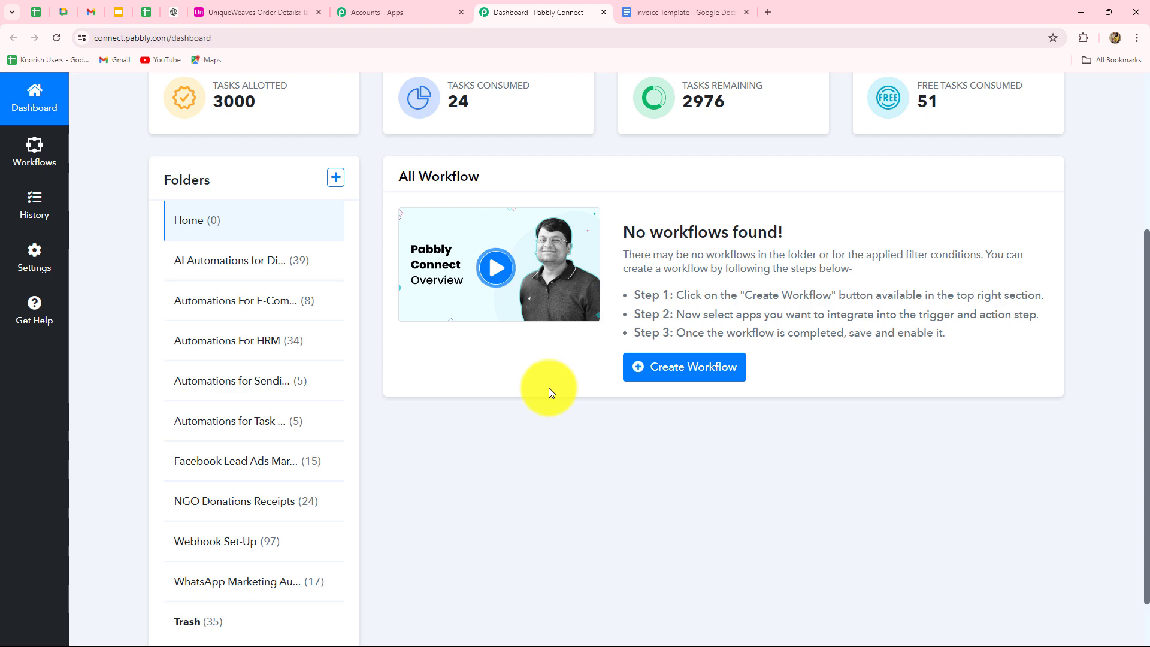
scroll(548, 388, up, 4)
scroll(548, 389, down, 4)
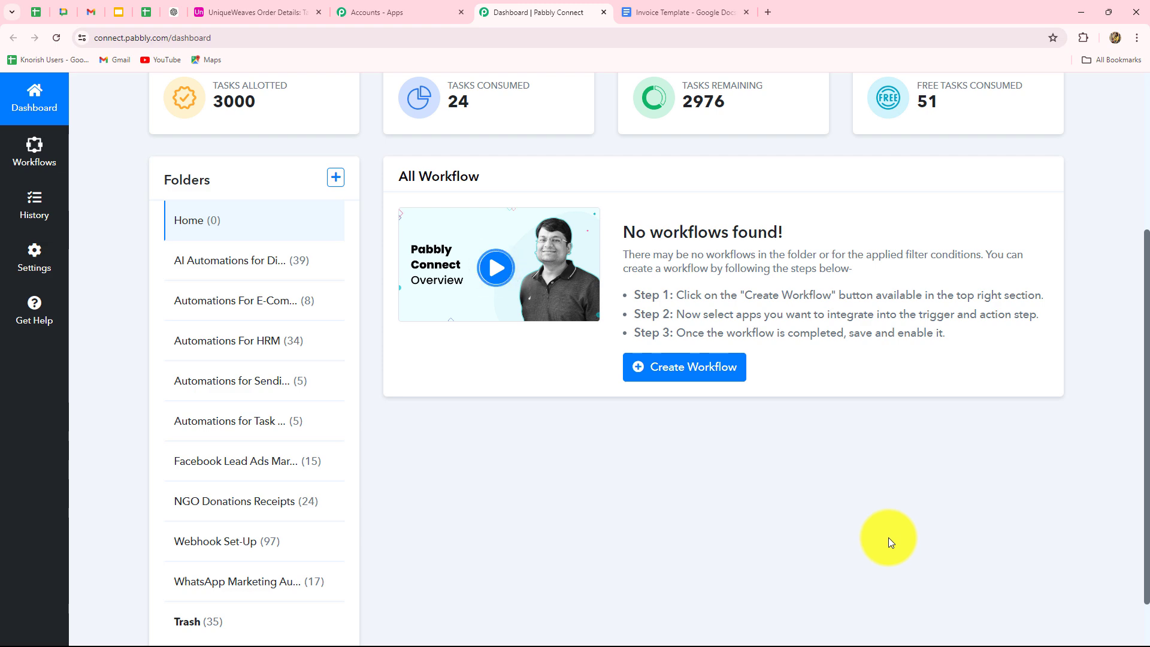
scroll(929, 416, up, 3)
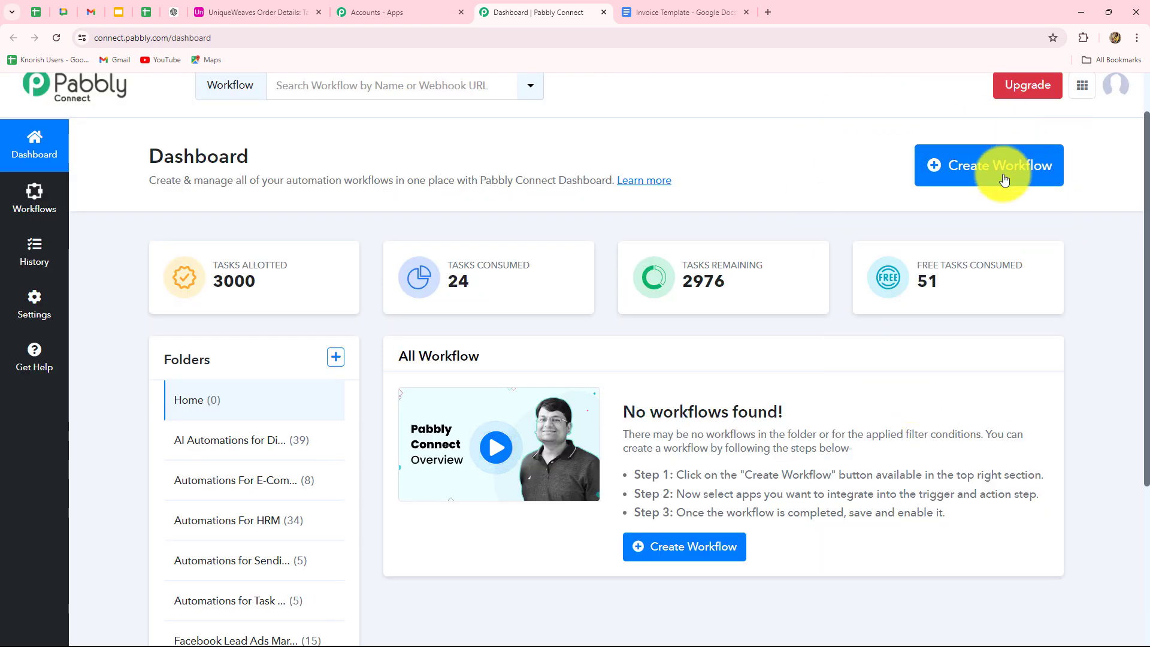
click(1024, 173)
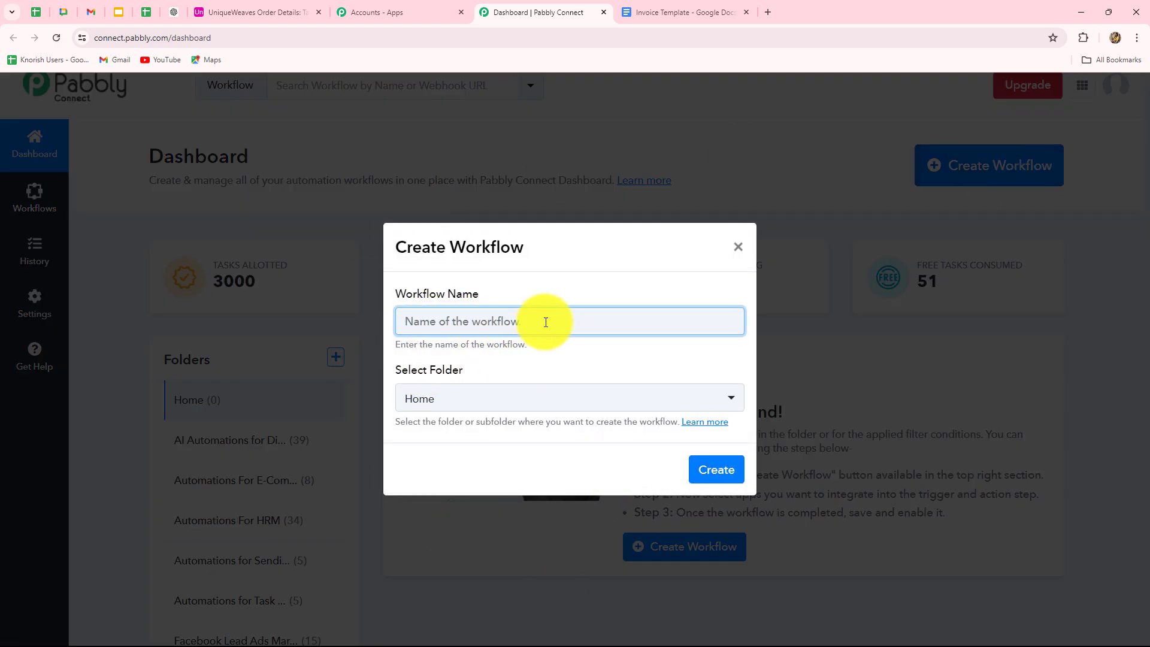
text(Create PDF Reports and Documents with Airtable & Pabbly Connect)
click(584, 367)
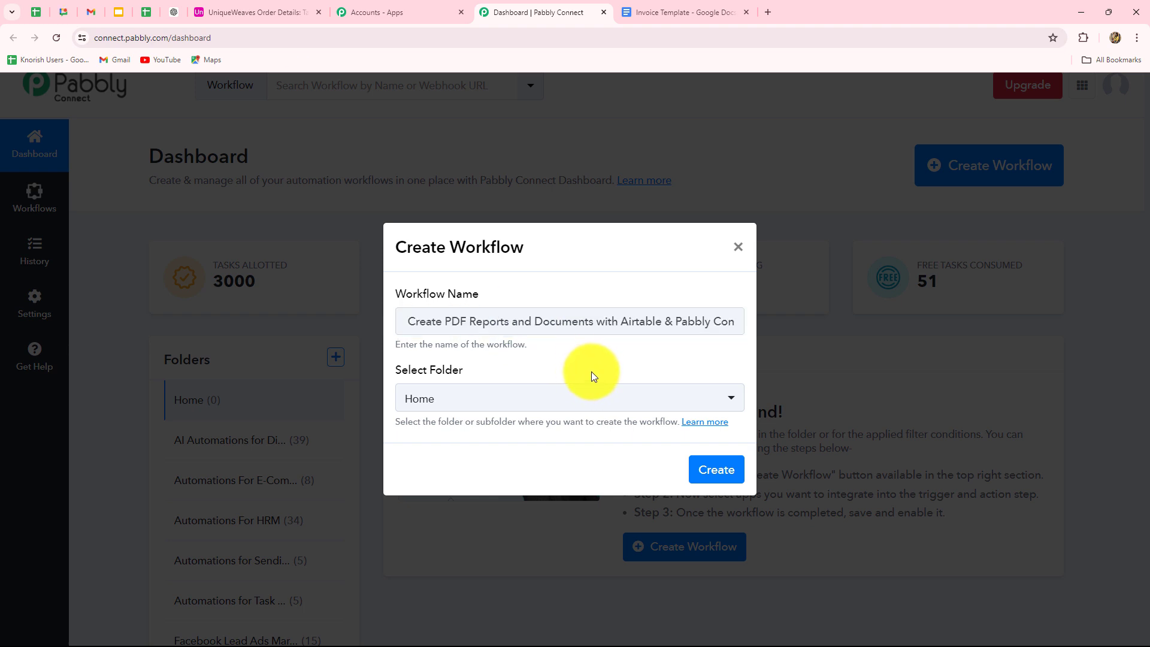
click(547, 404)
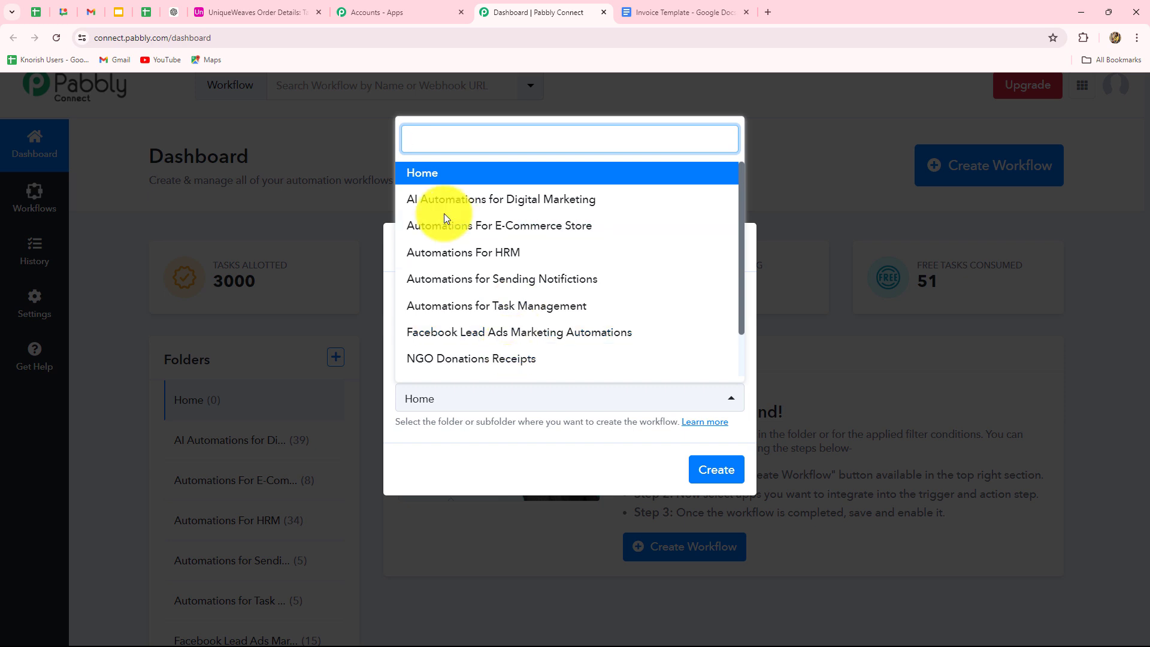
click(537, 228)
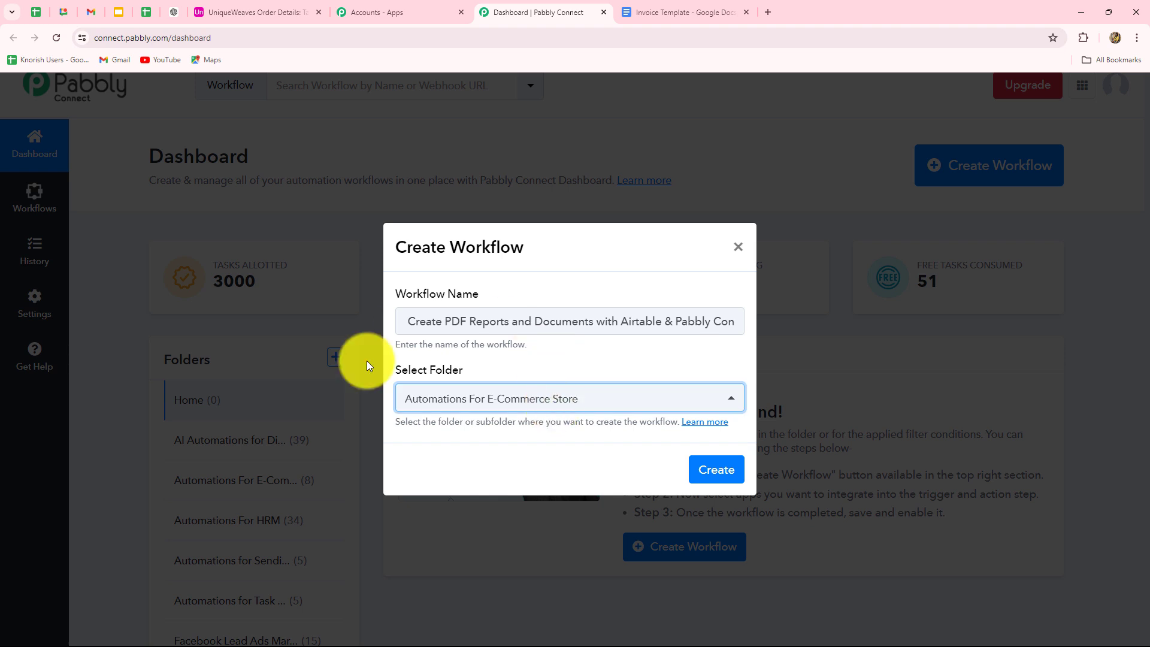
click(704, 471)
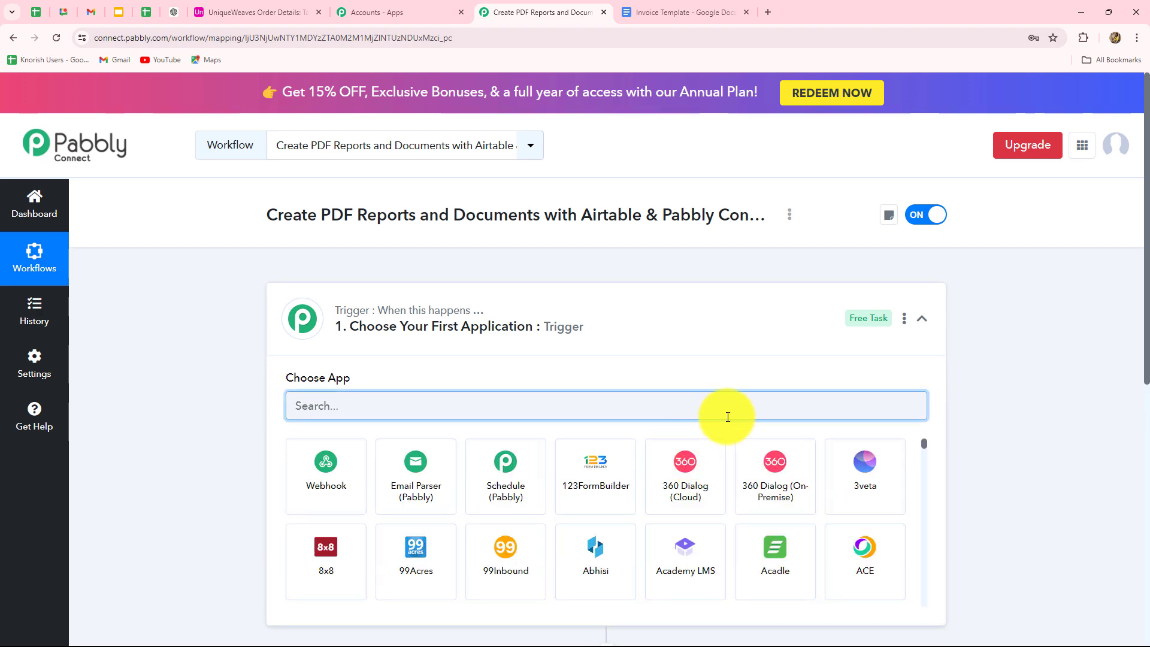
Collapse the trigger's app chooser and recheck the Airtable order table and invoice template.
scroll(1051, 392, down, 3)
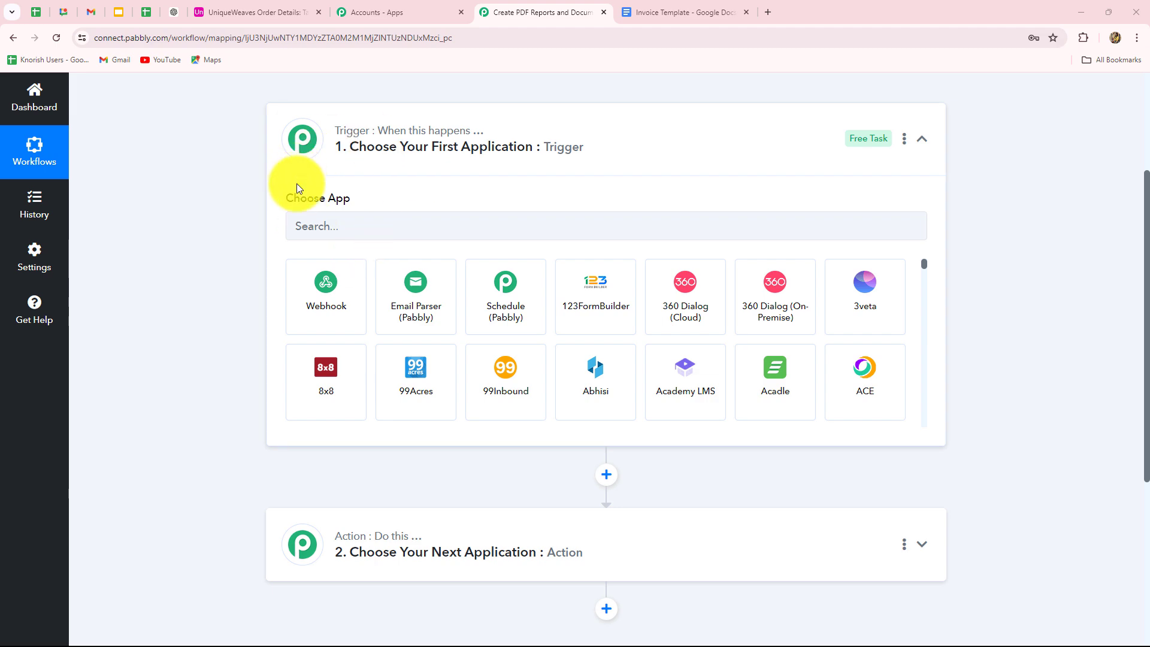
scroll(296, 530, down, 3)
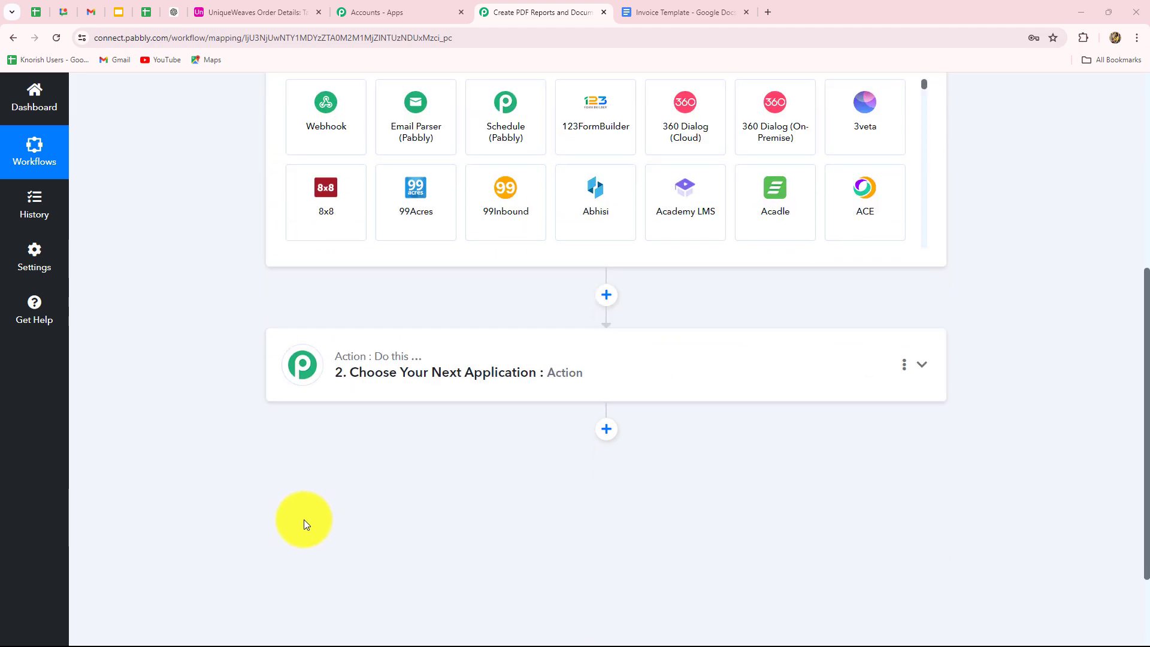
scroll(304, 519, up, 3)
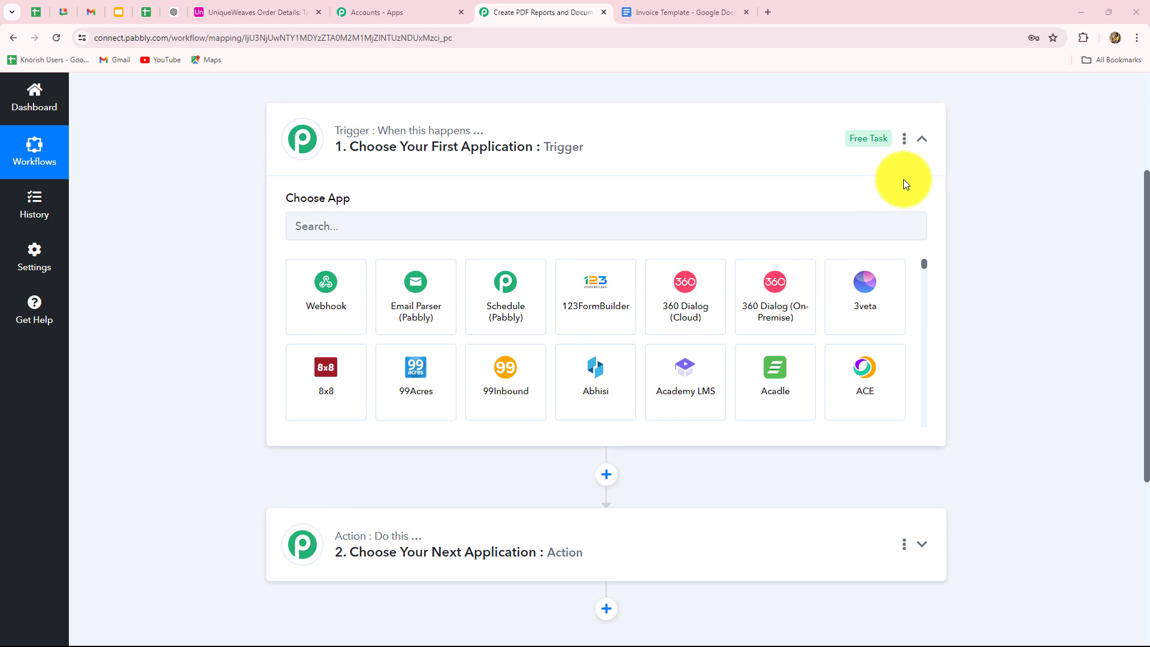
click(920, 139)
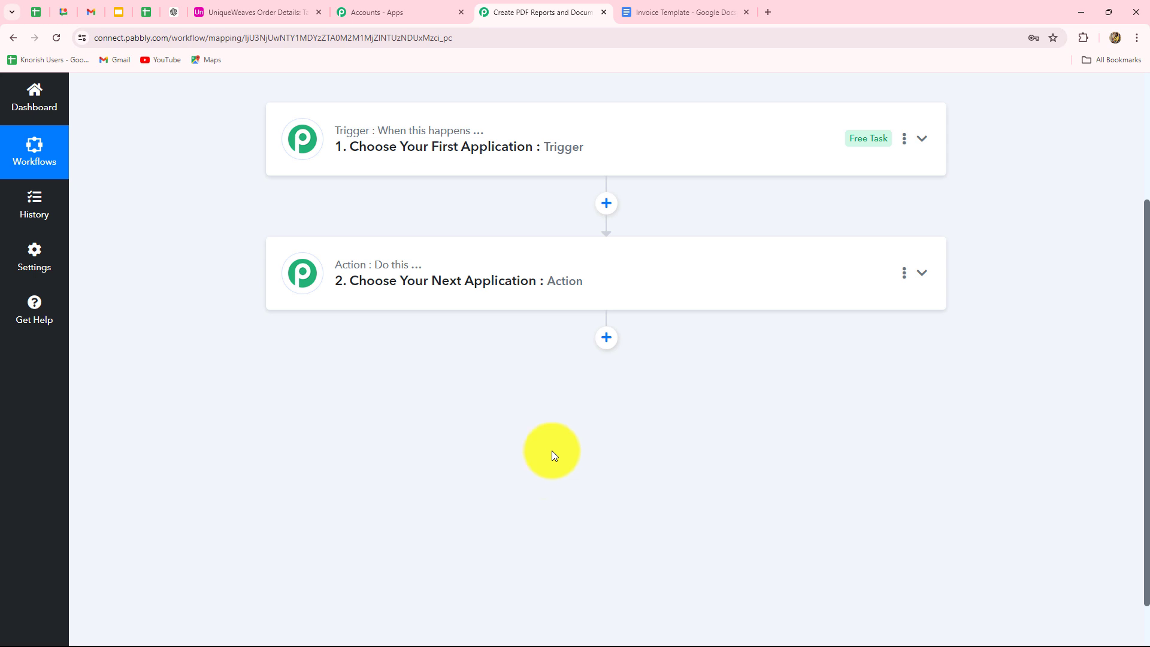
click(254, 17)
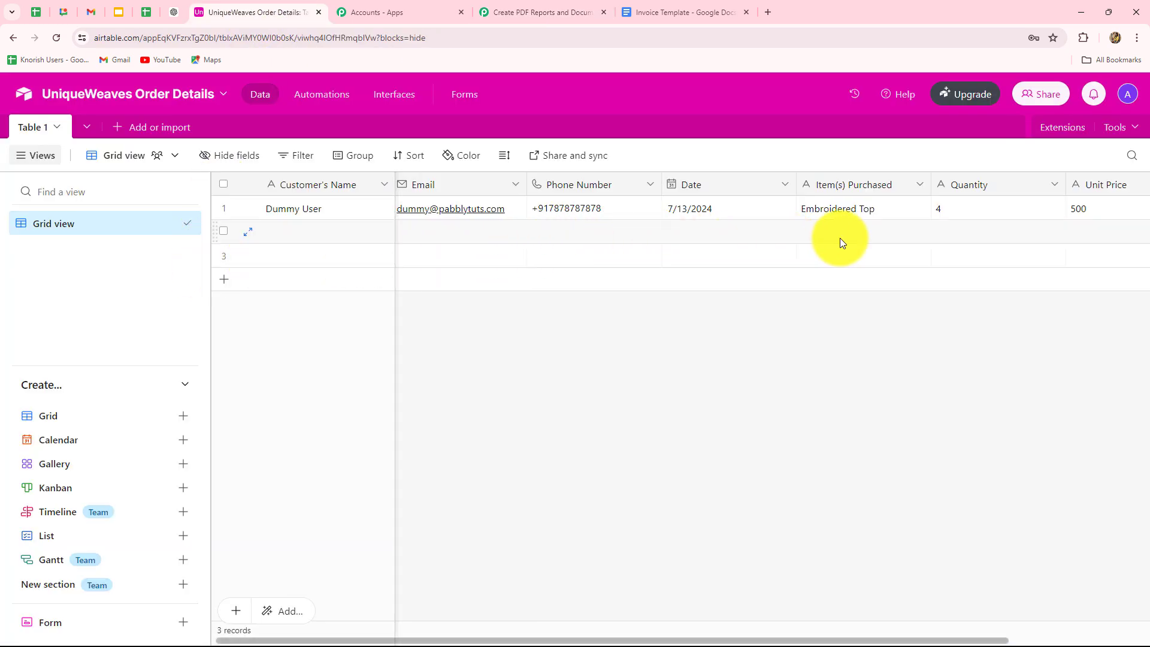
click(636, 14)
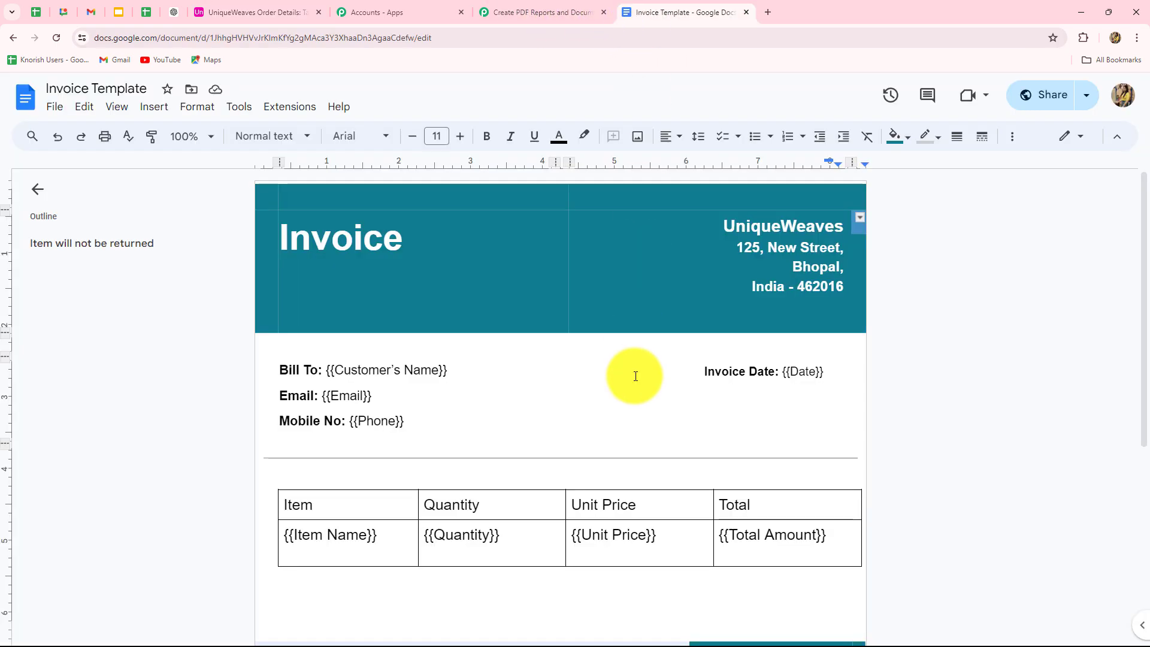
click(506, 12)
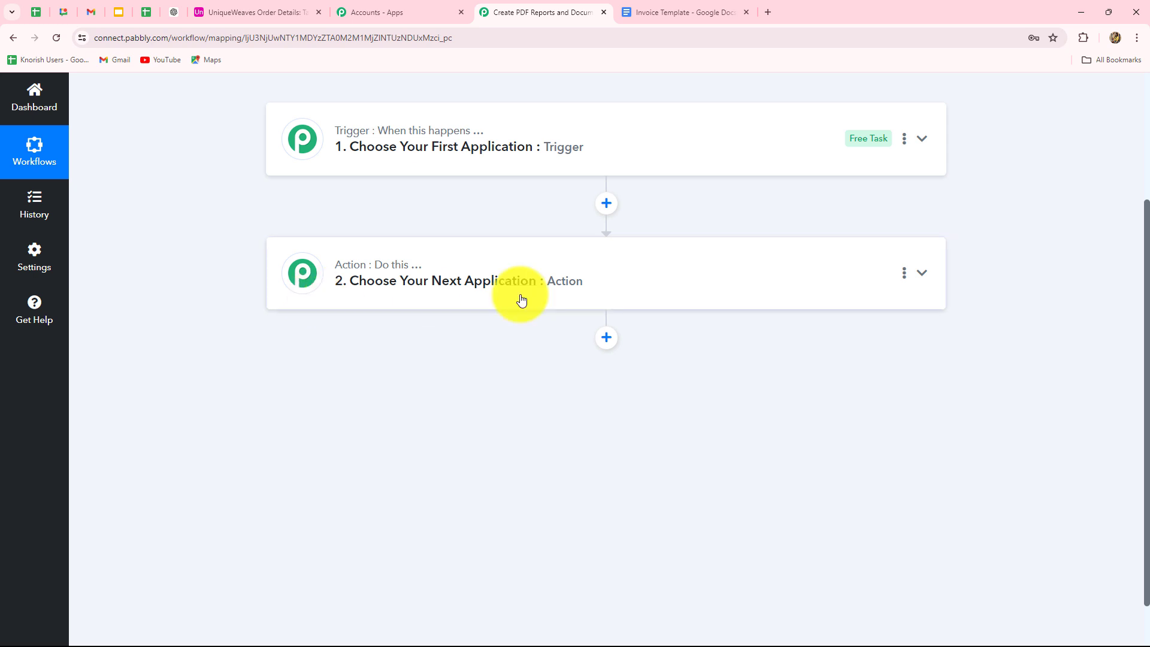
scroll(488, 368, up, 3)
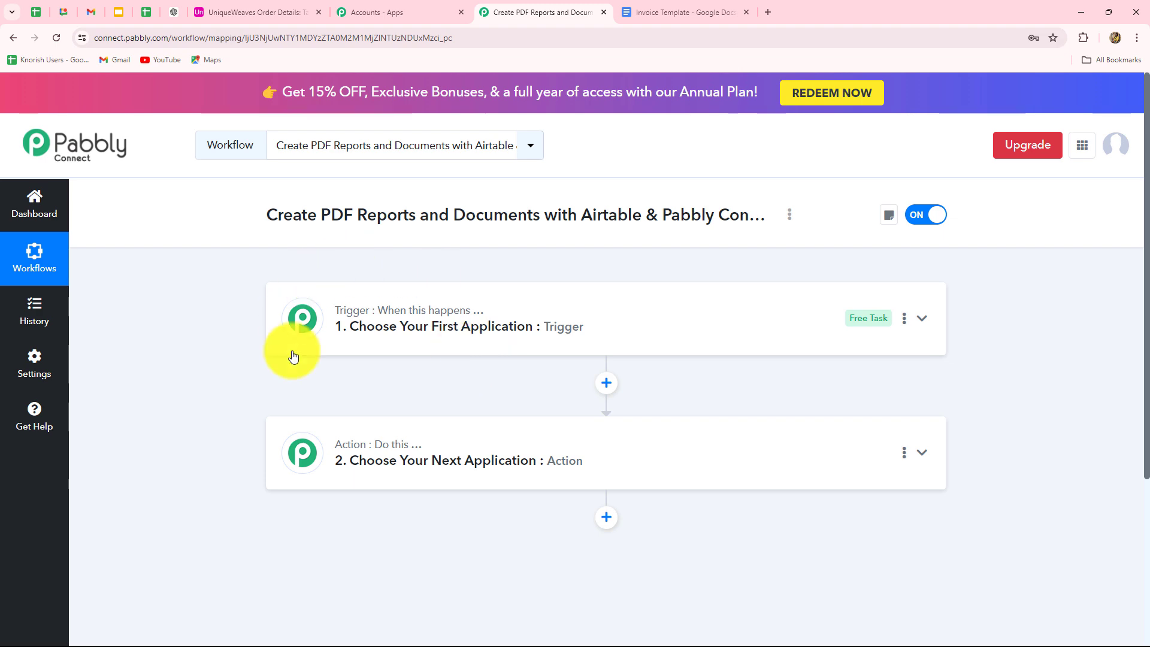
Pick Airtable as the trigger app.
click(415, 316)
click(339, 172)
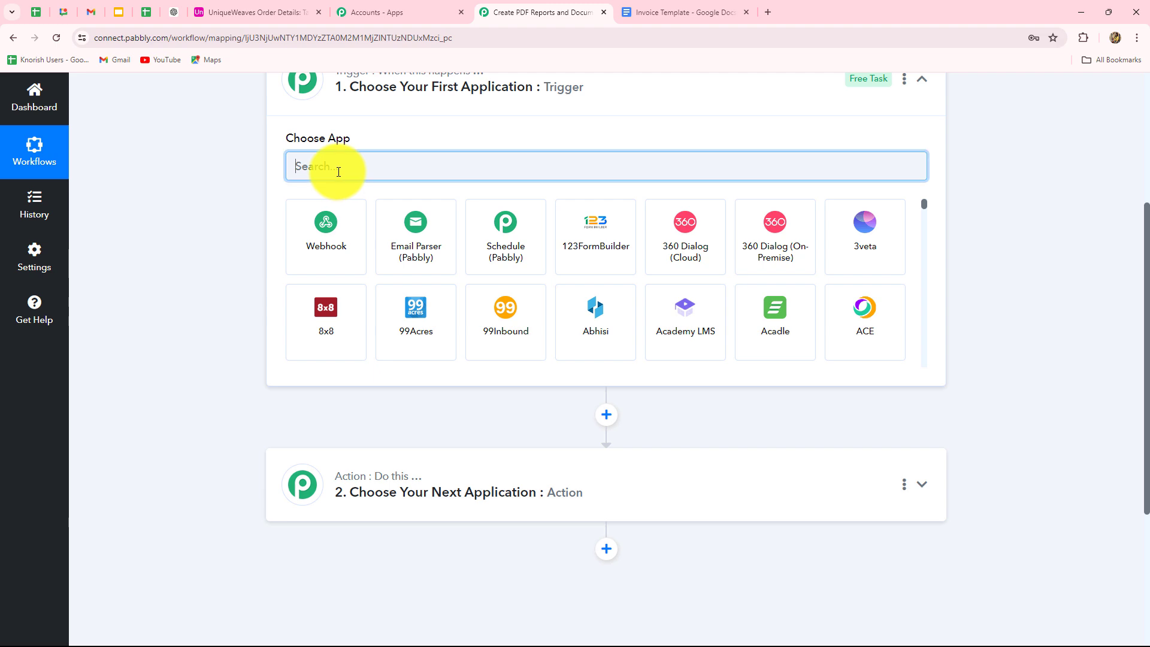
click(228, 12)
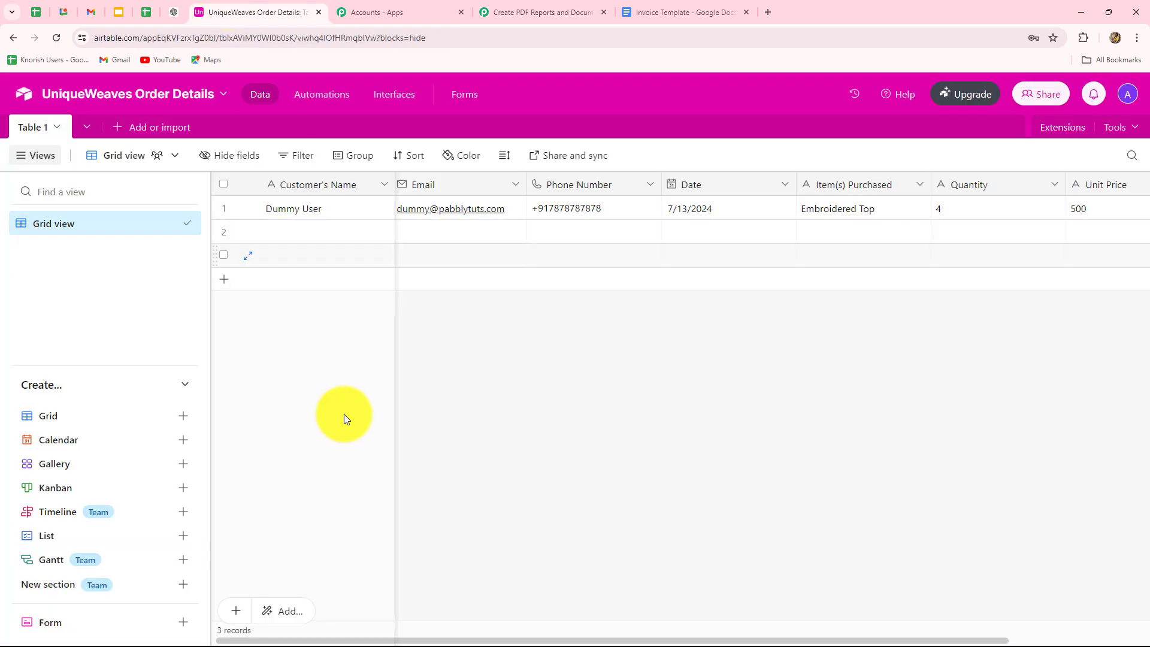
click(521, 12)
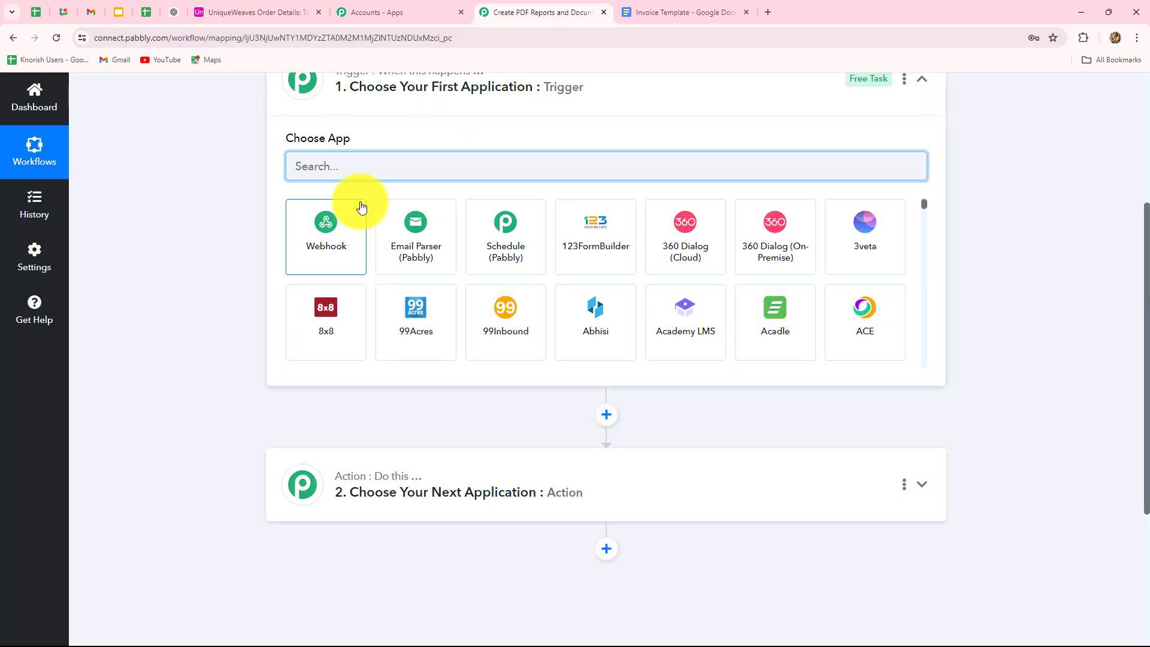
text(able)
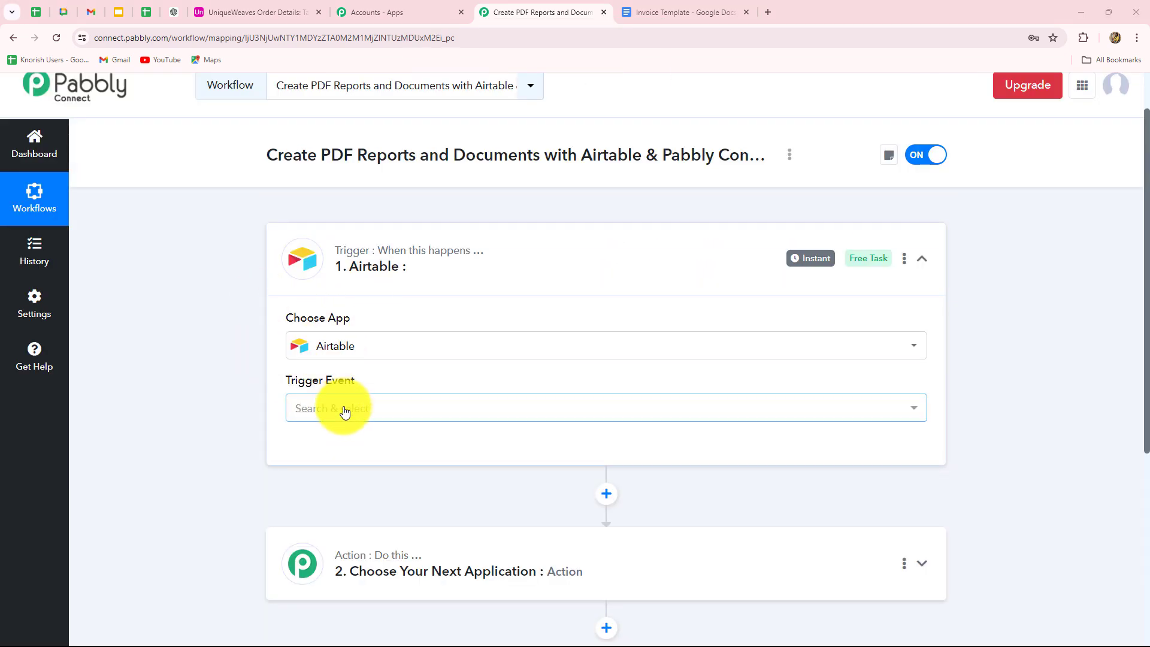
Set the trigger event to New Record and begin connecting an Airtable account.
click(345, 411)
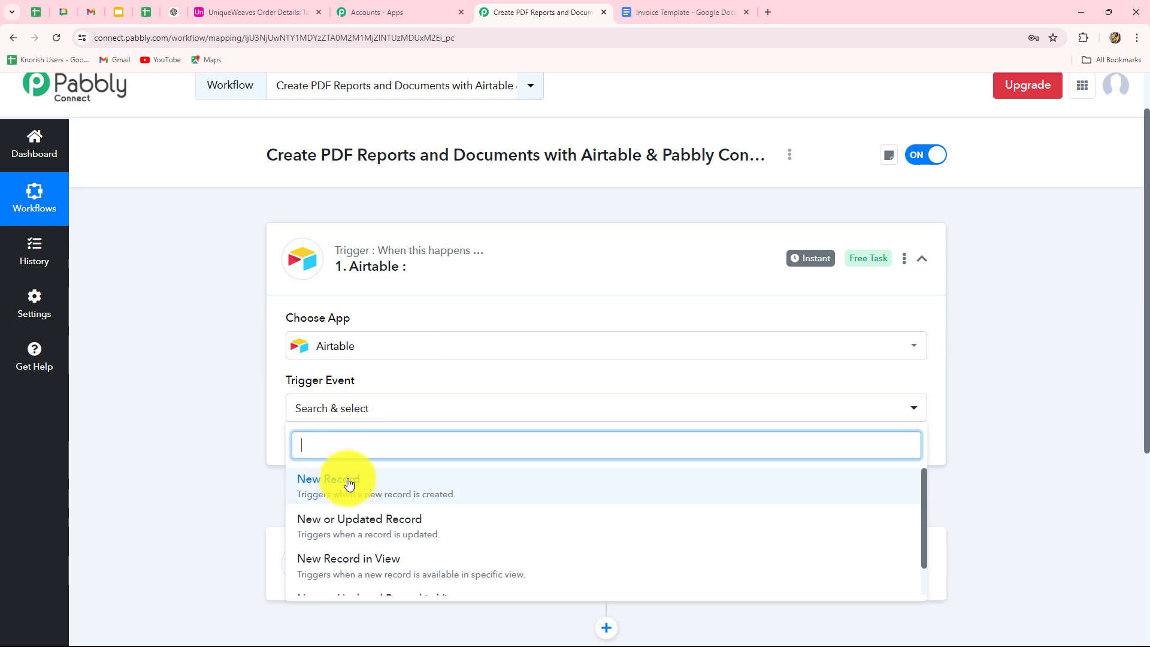
scroll(351, 480, down, 2)
scroll(1147, 436, down, 4)
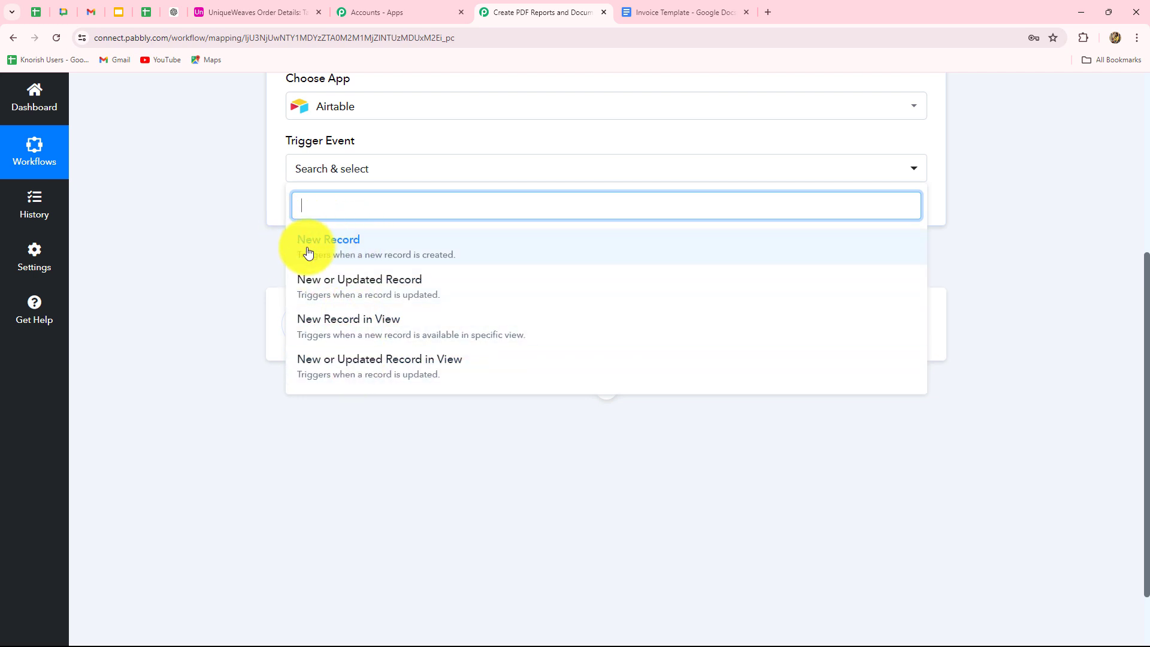
click(351, 255)
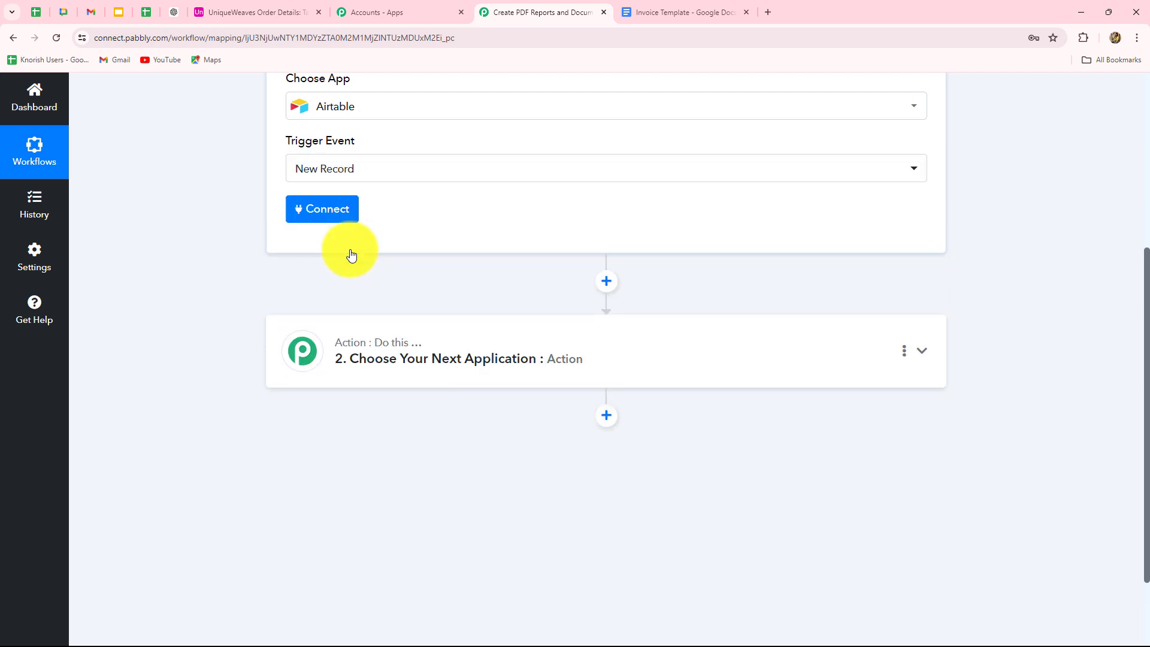
scroll(354, 251, up, 3)
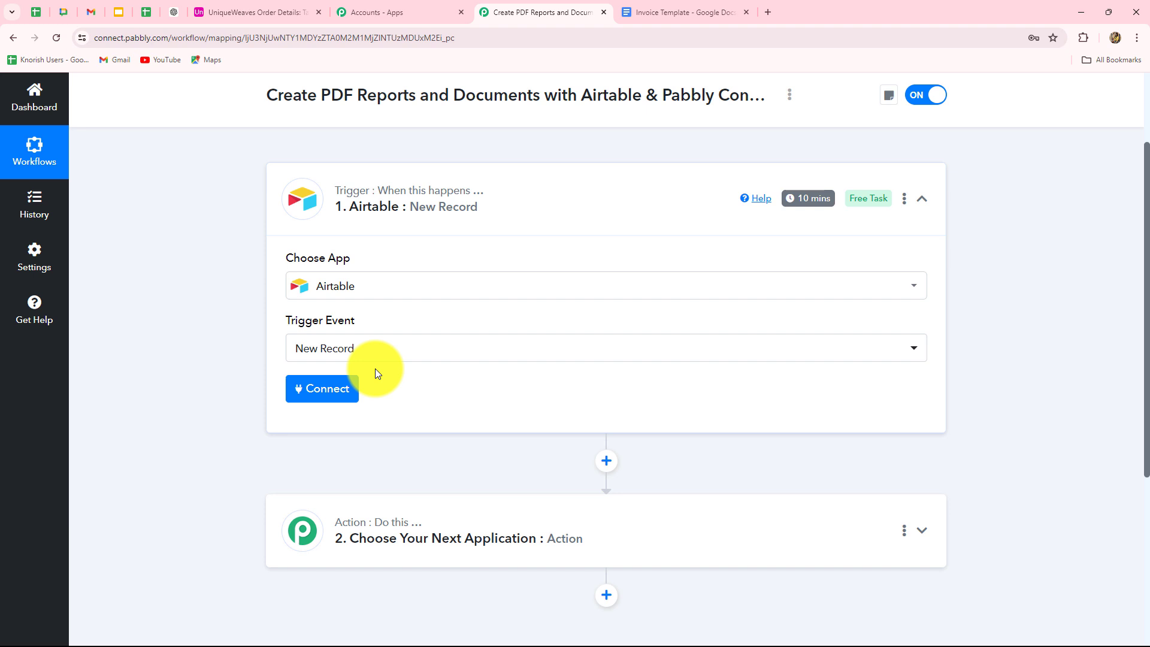
click(331, 386)
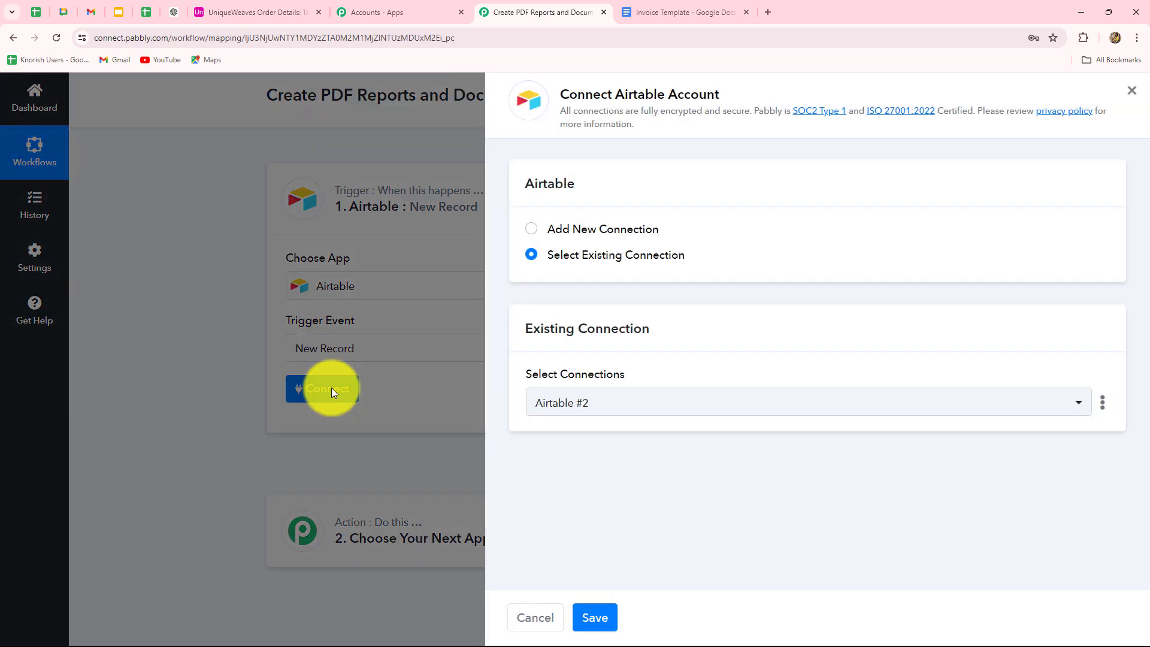
Add a new Airtable connection granting Pabbly Connect access to all current and future bases.
click(531, 230)
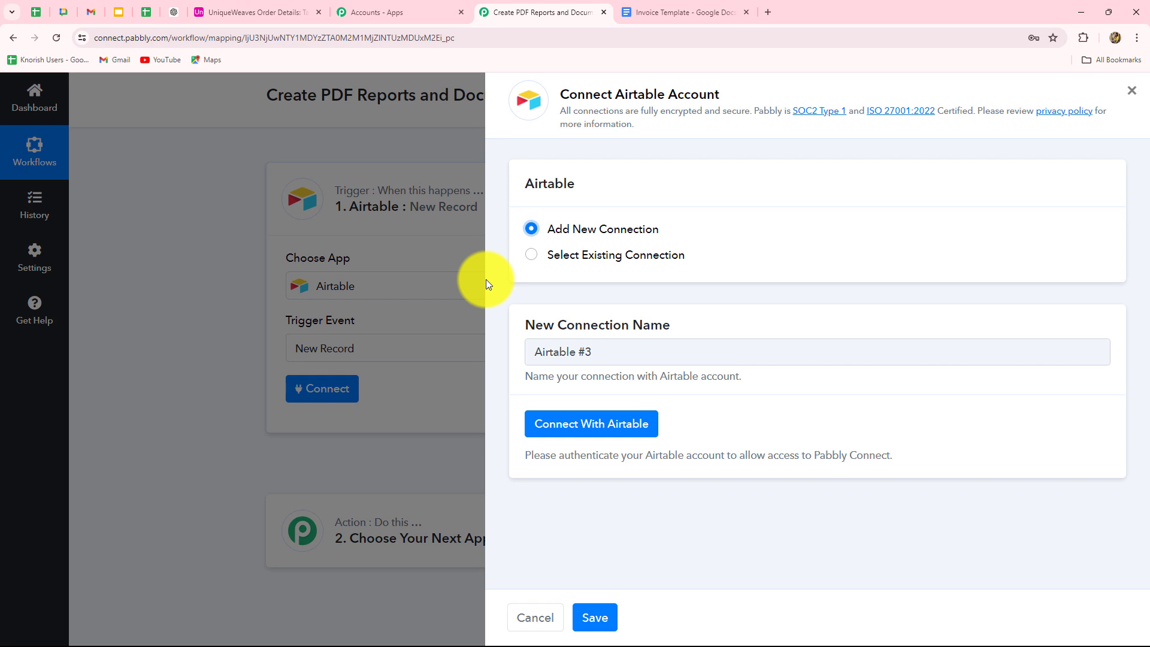
click(574, 429)
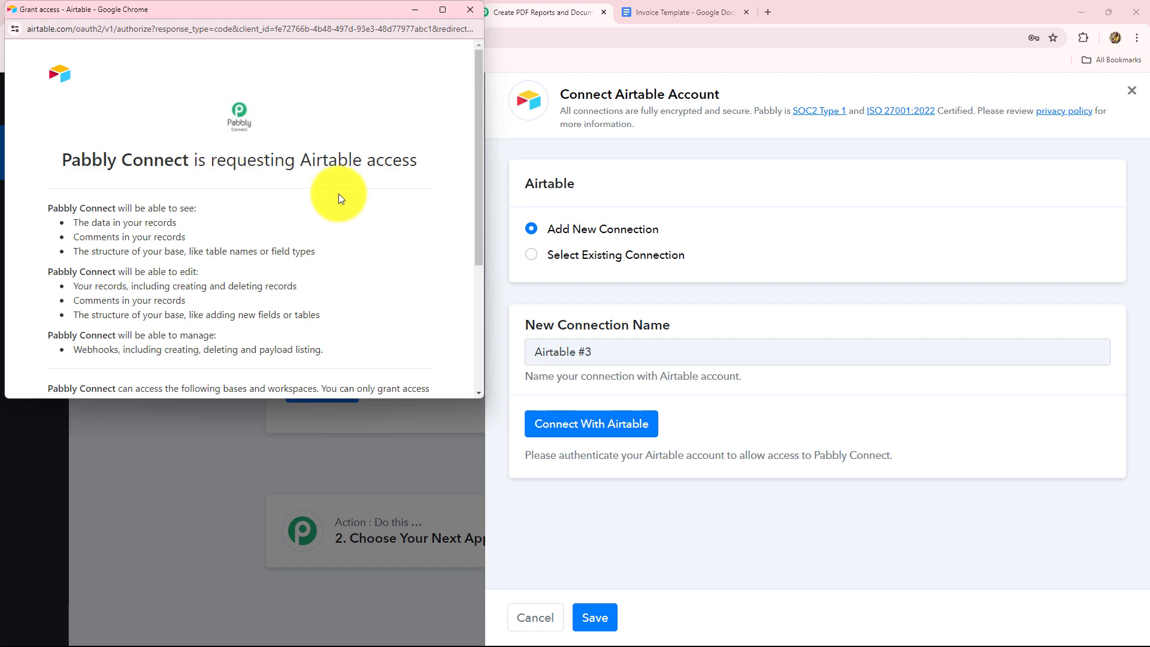
scroll(333, 193, down, 3)
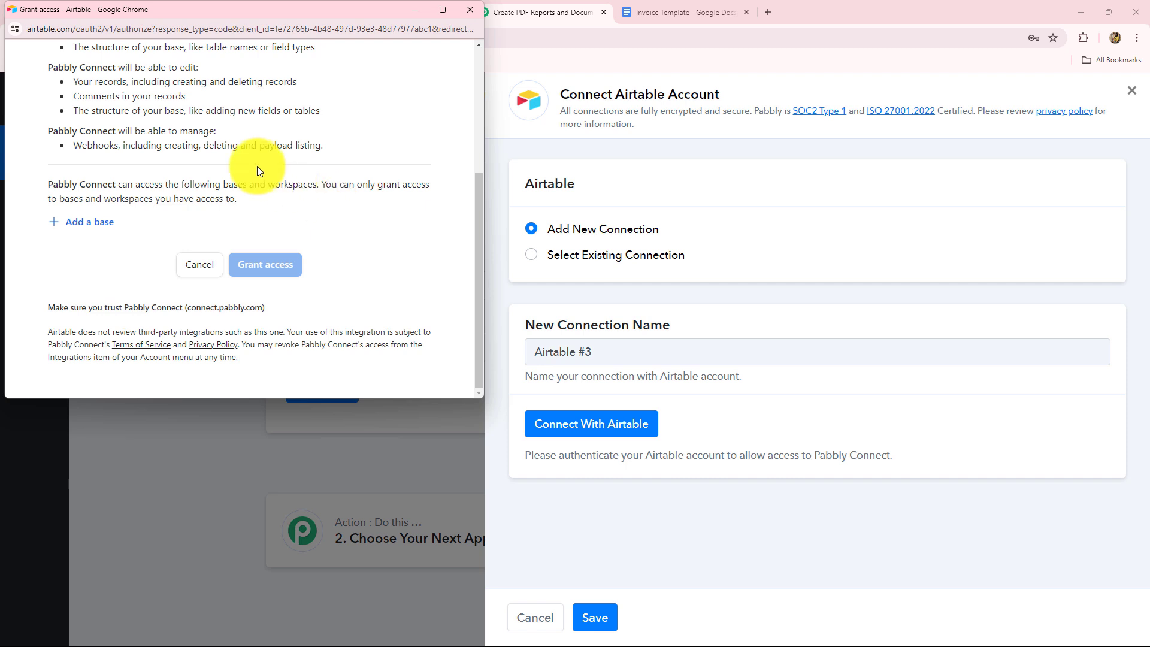
click(83, 228)
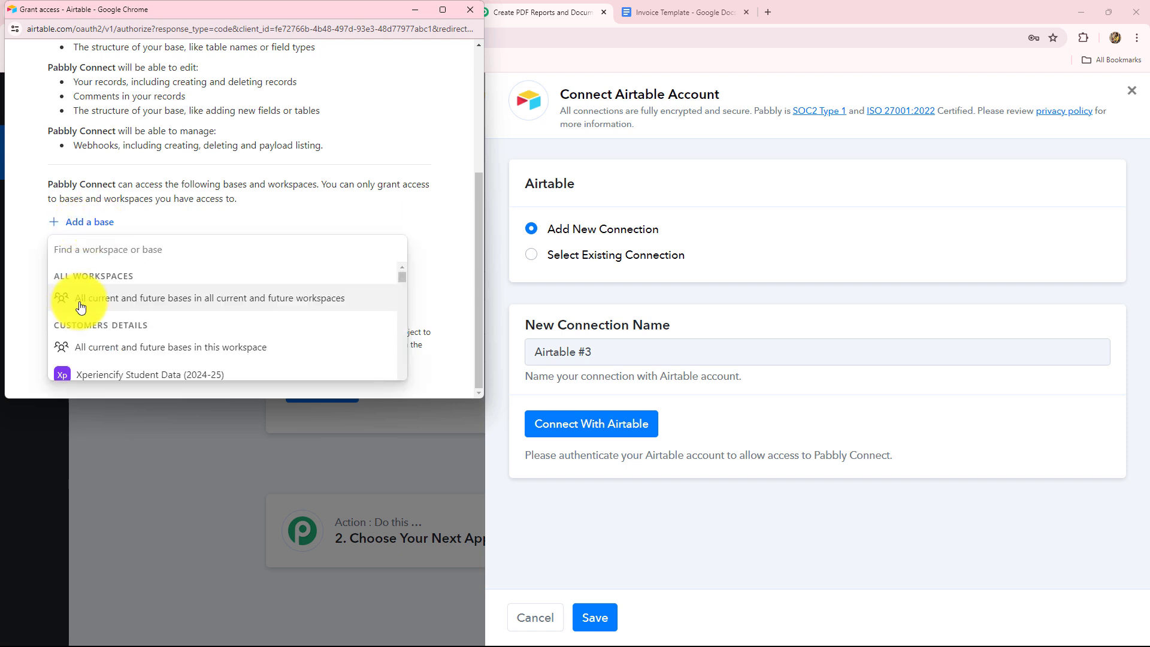
click(188, 309)
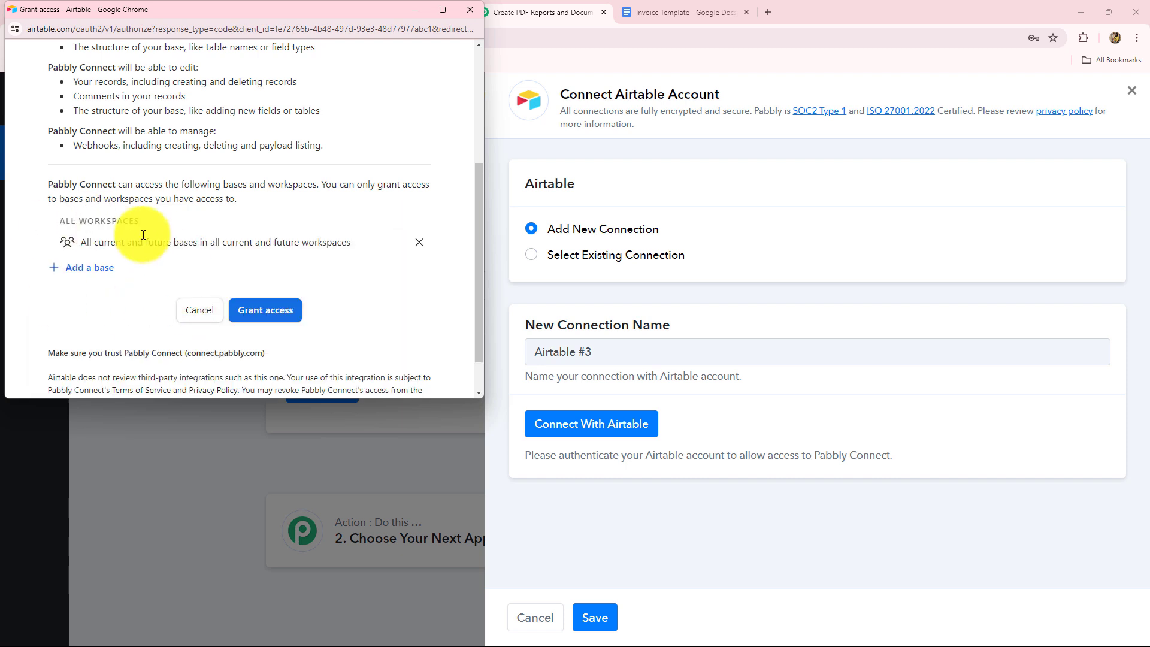
click(249, 313)
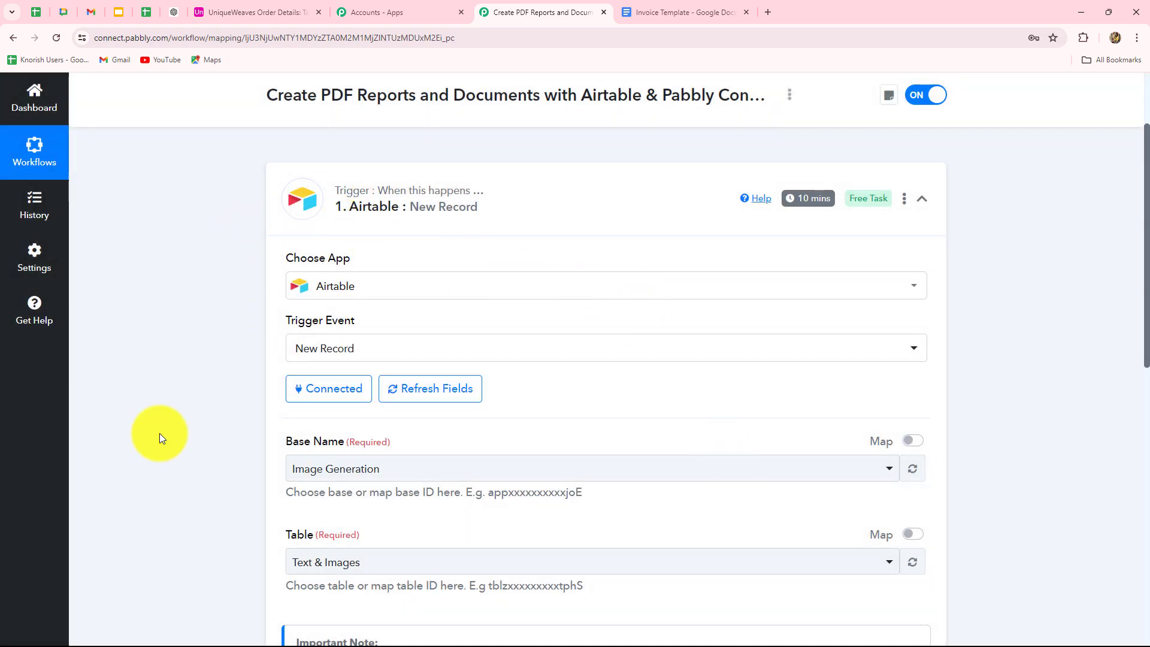
Select the UniqueWeaves Order Details base and confirm Table 1 as the trigger's table.
scroll(160, 433, down, 3)
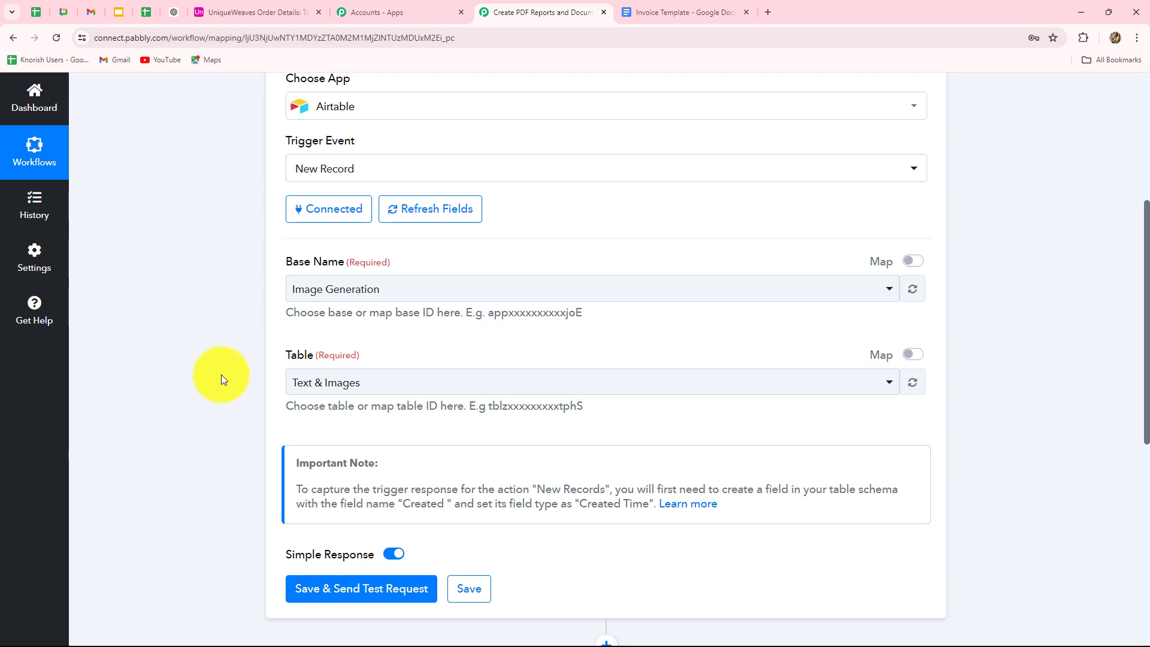
click(232, 12)
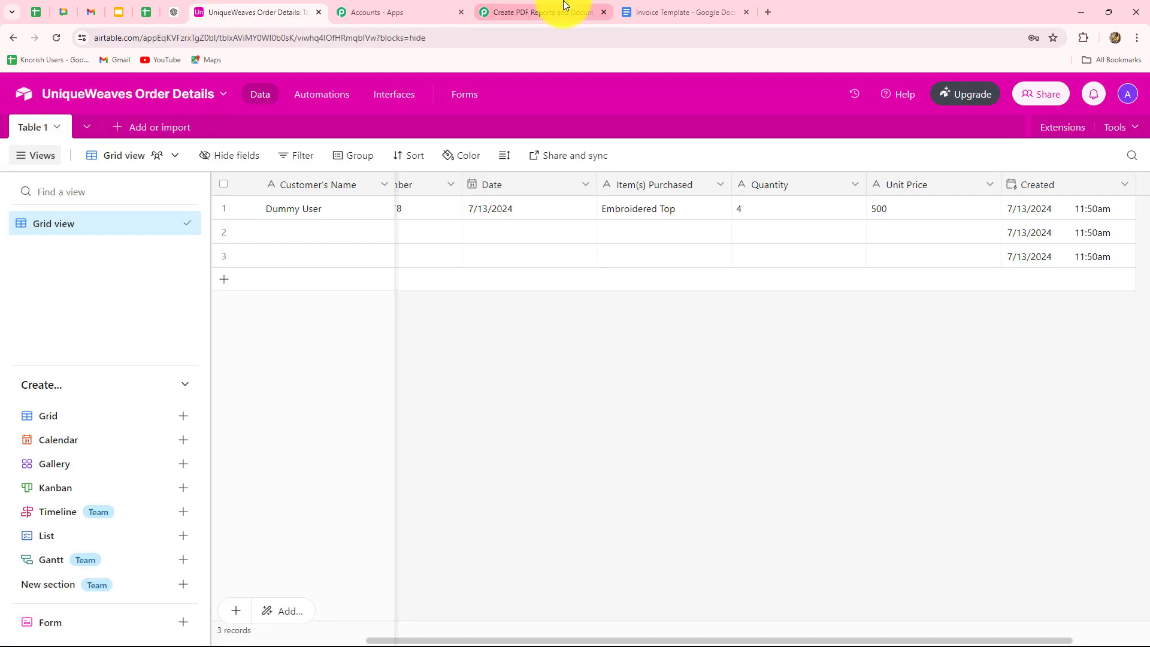
click(565, 9)
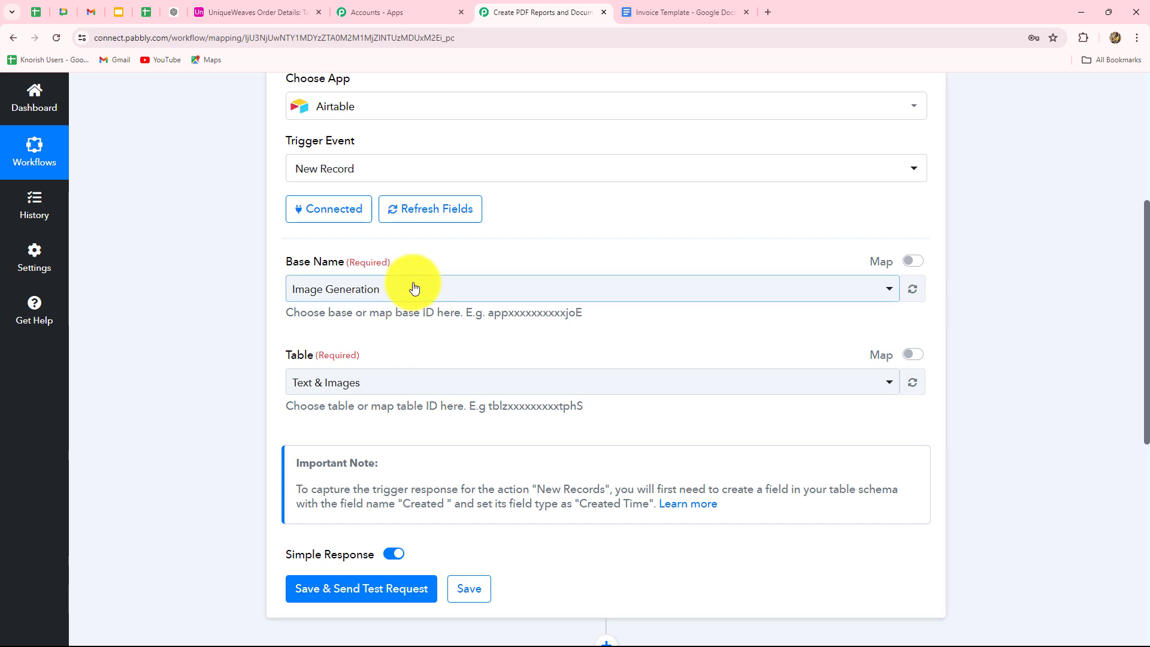
click(414, 288)
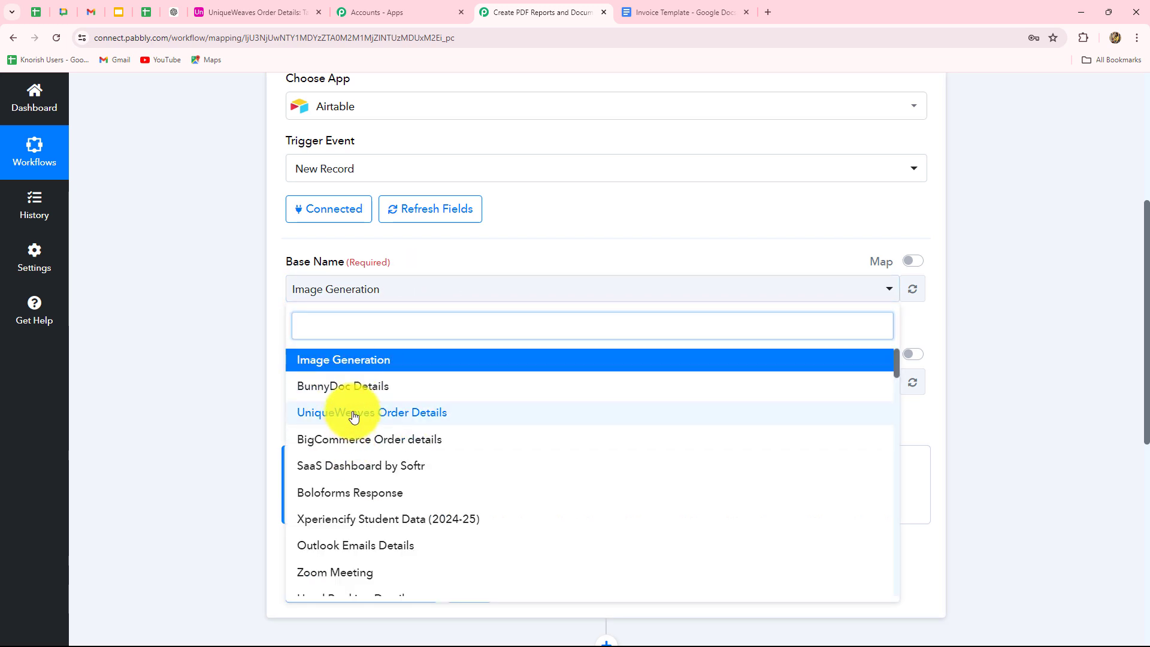
click(358, 412)
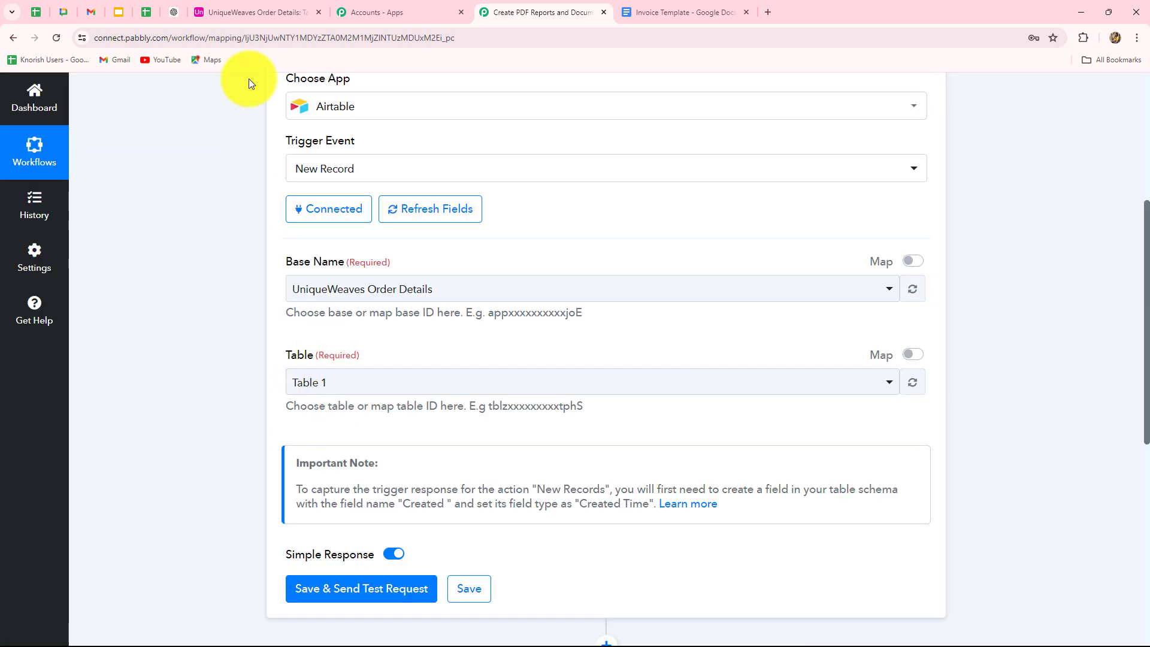
click(243, 13)
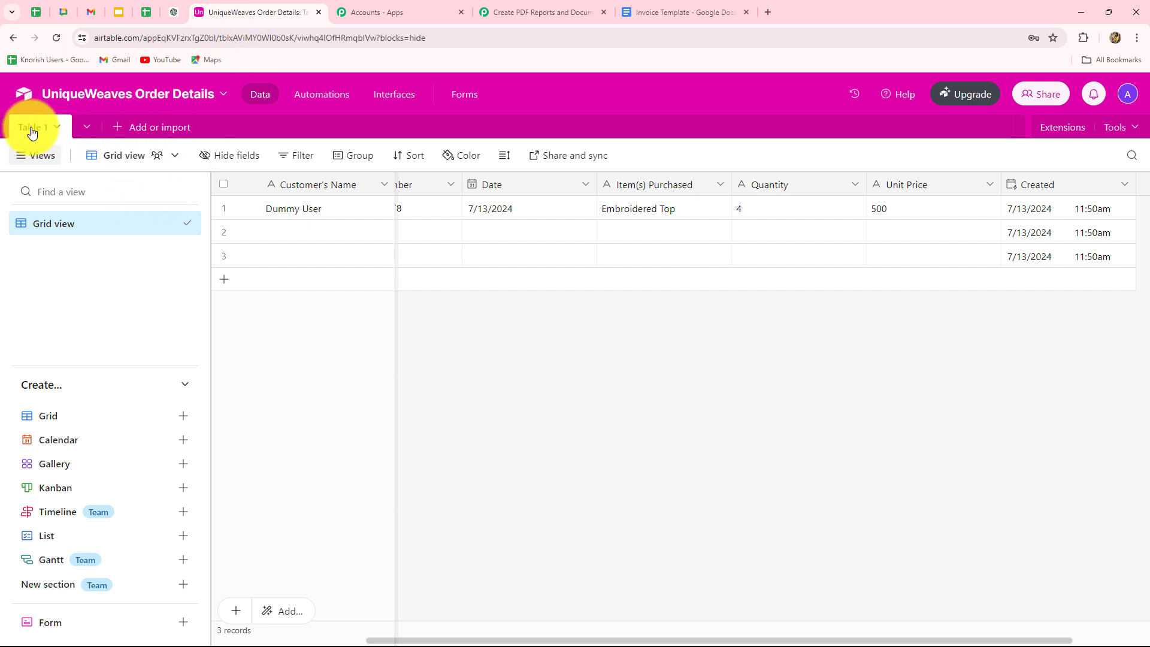
click(527, 12)
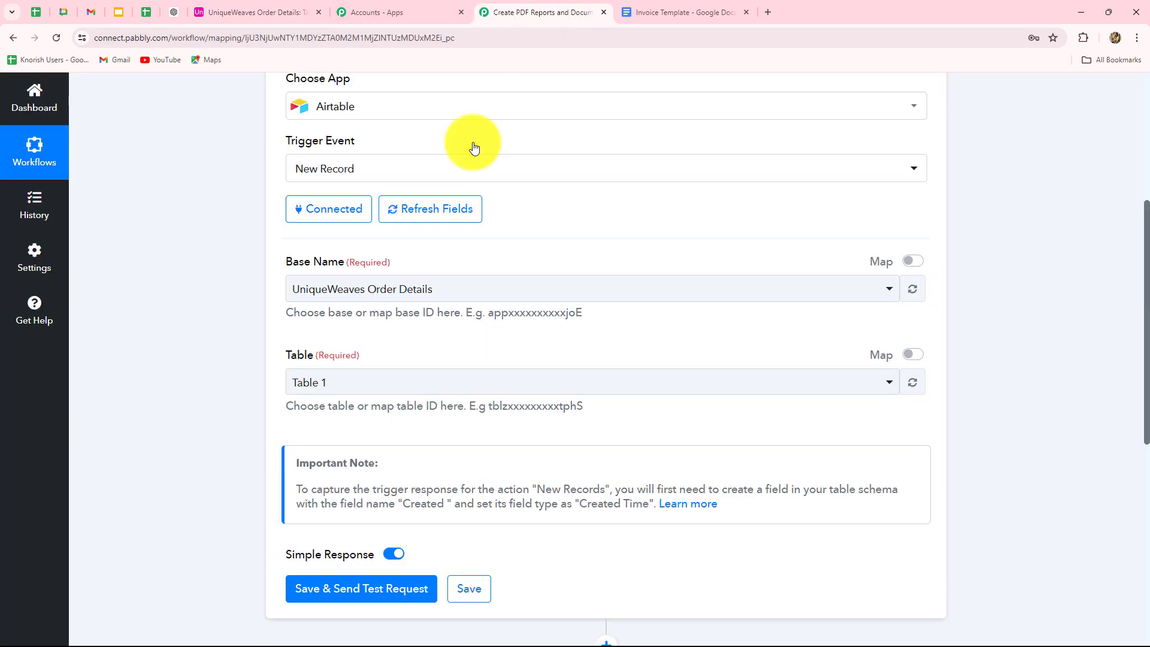
scroll(326, 398, down, 2)
scroll(309, 439, up, 3)
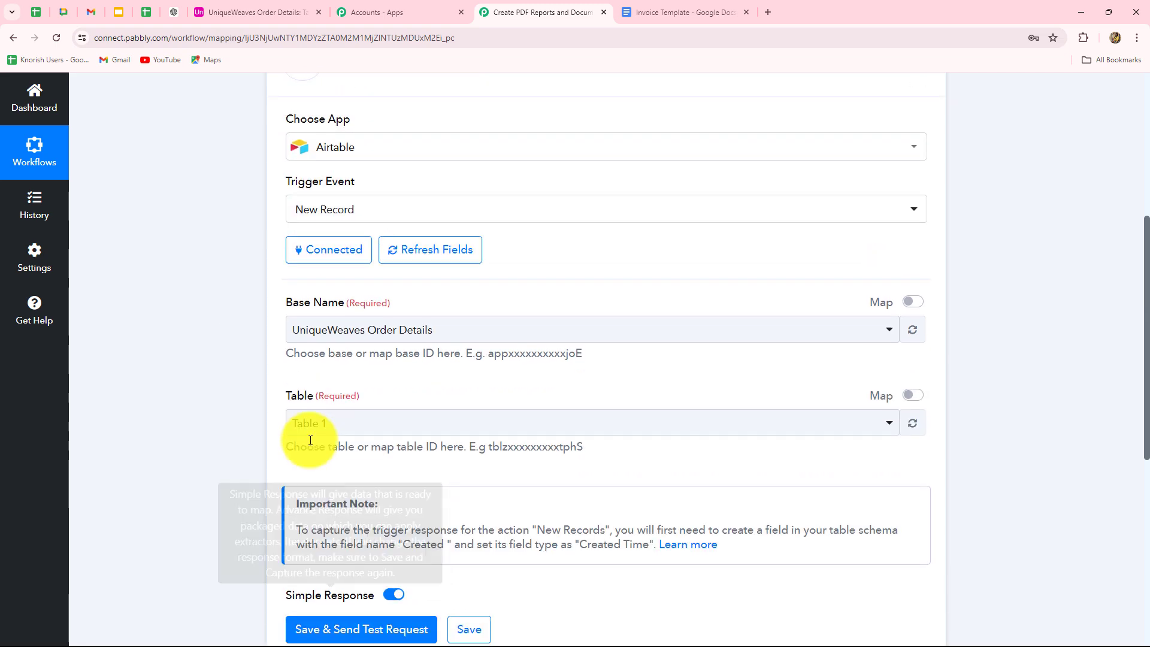
scroll(309, 441, down, 2)
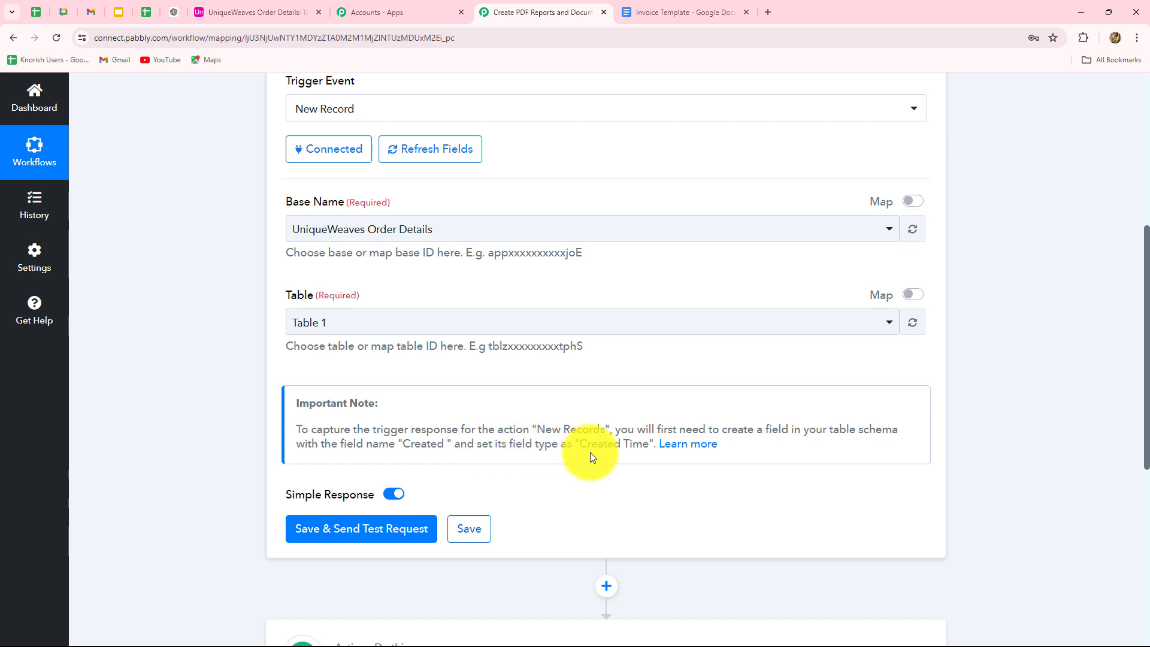
In Airtable, save the Created field as Created time with local date and 12-hour time.
click(252, 12)
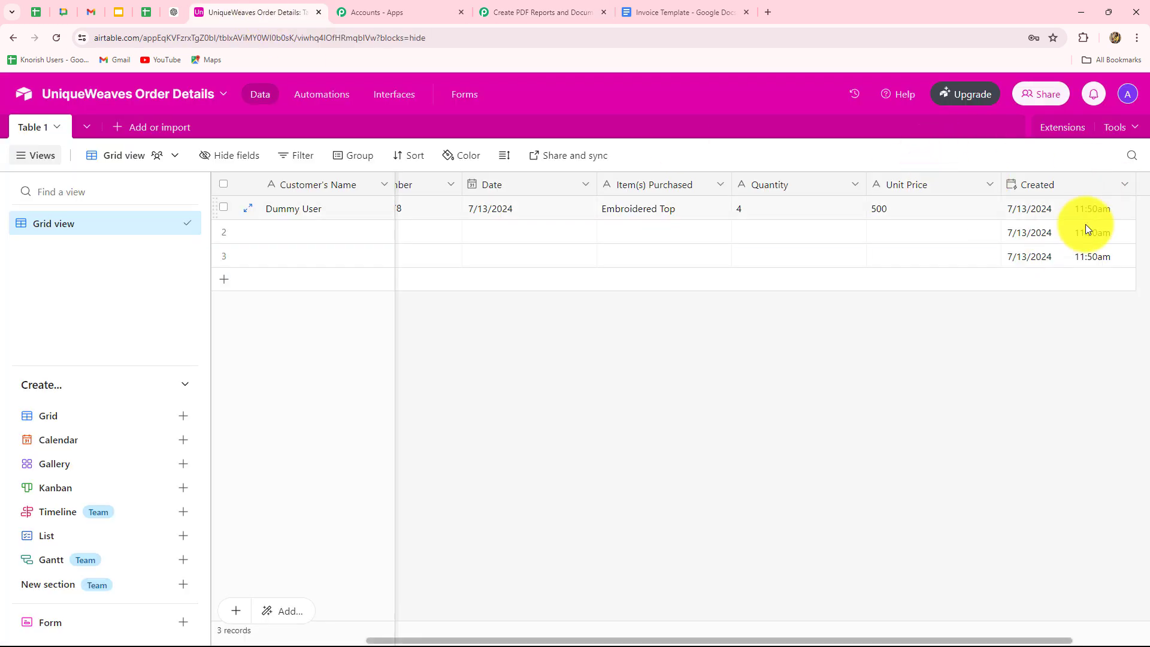
click(1047, 191)
click(1124, 184)
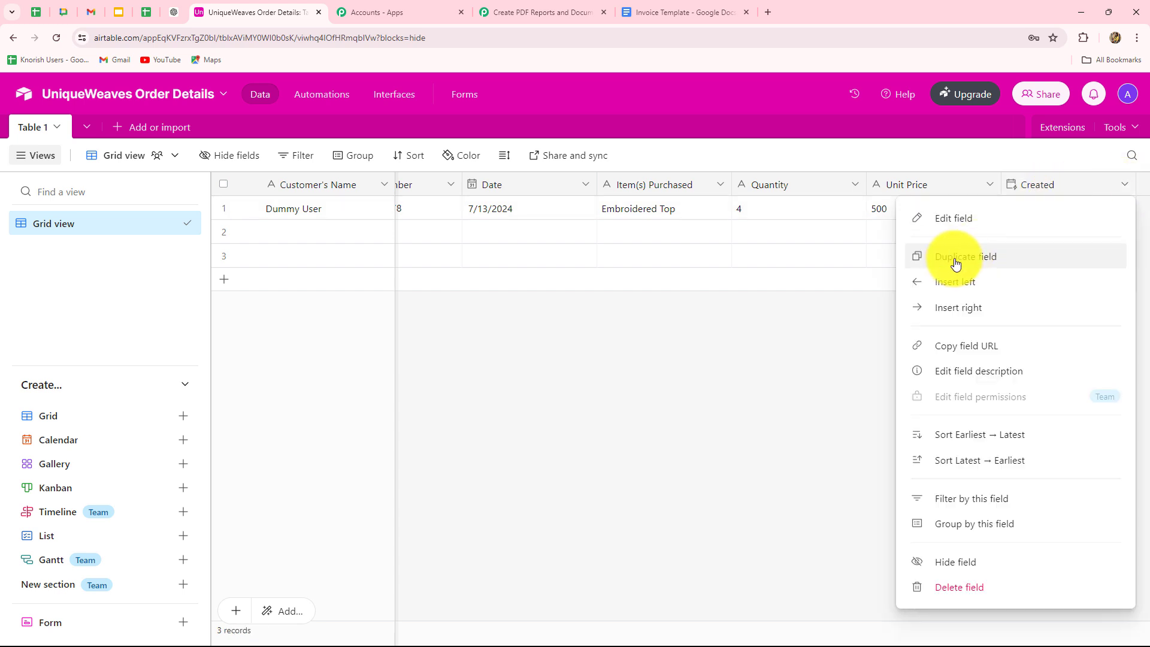
click(954, 219)
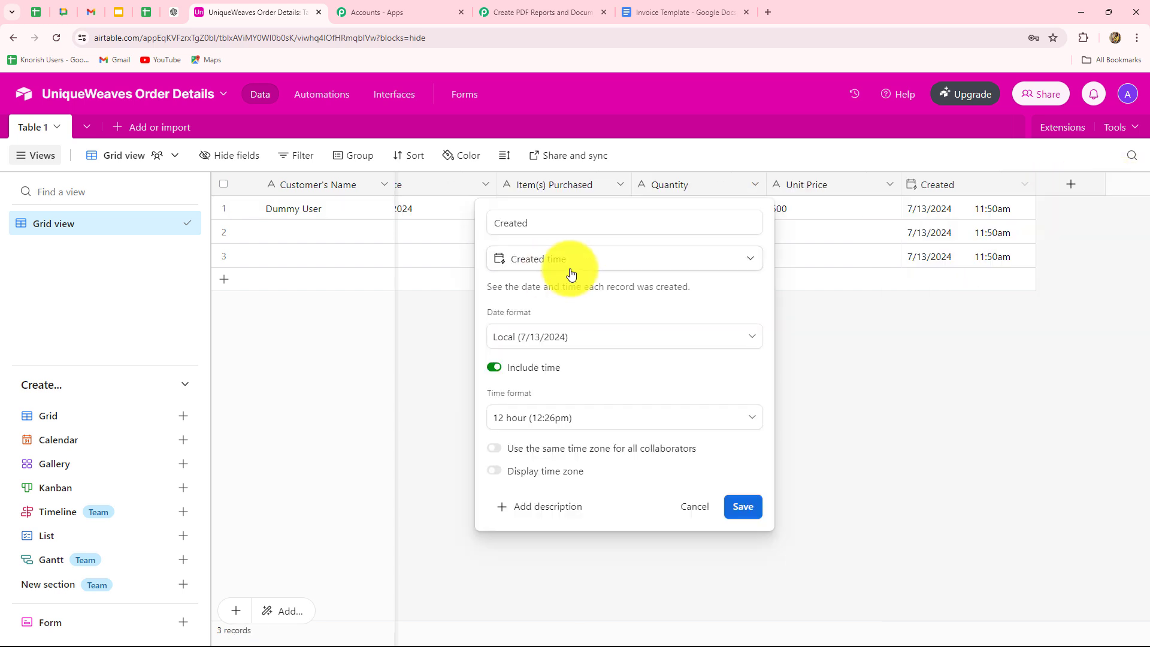
click(727, 514)
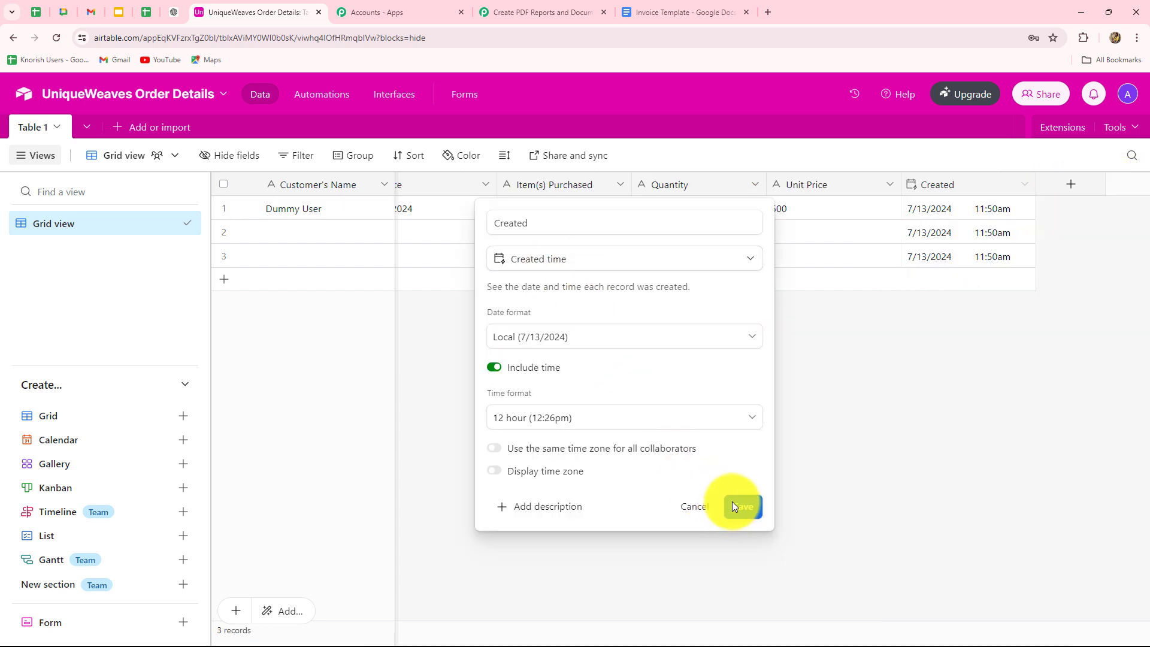
Test the Airtable trigger to fetch the Embroidered Top order (quantity 4, unit price 500).
click(505, 10)
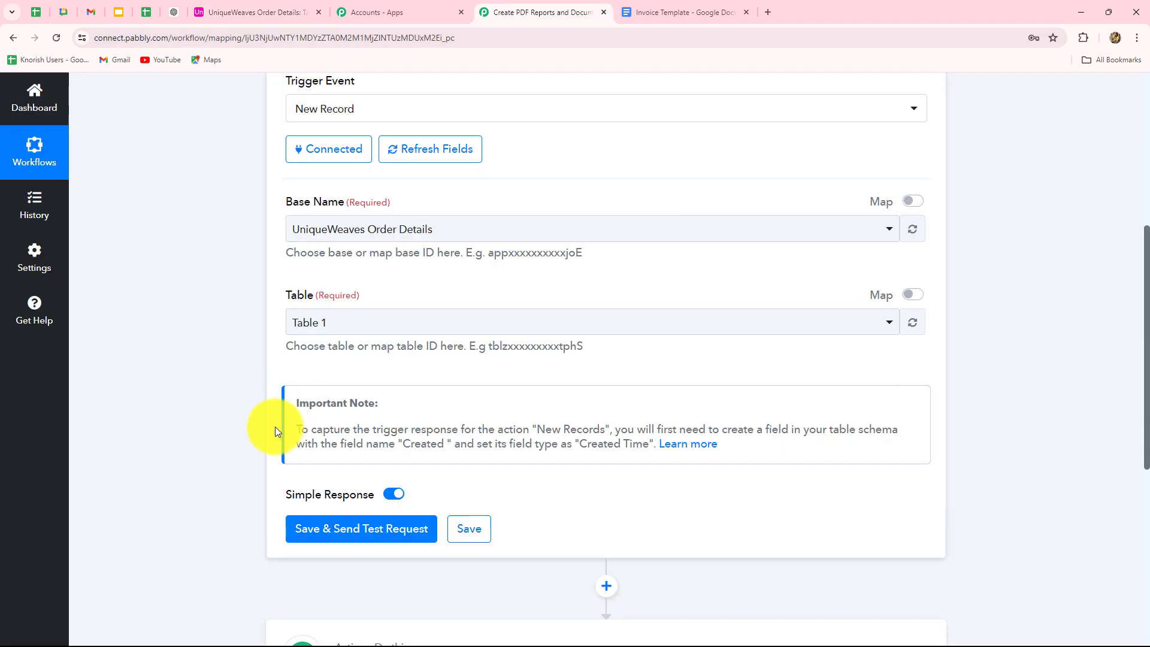
scroll(273, 407, down, 3)
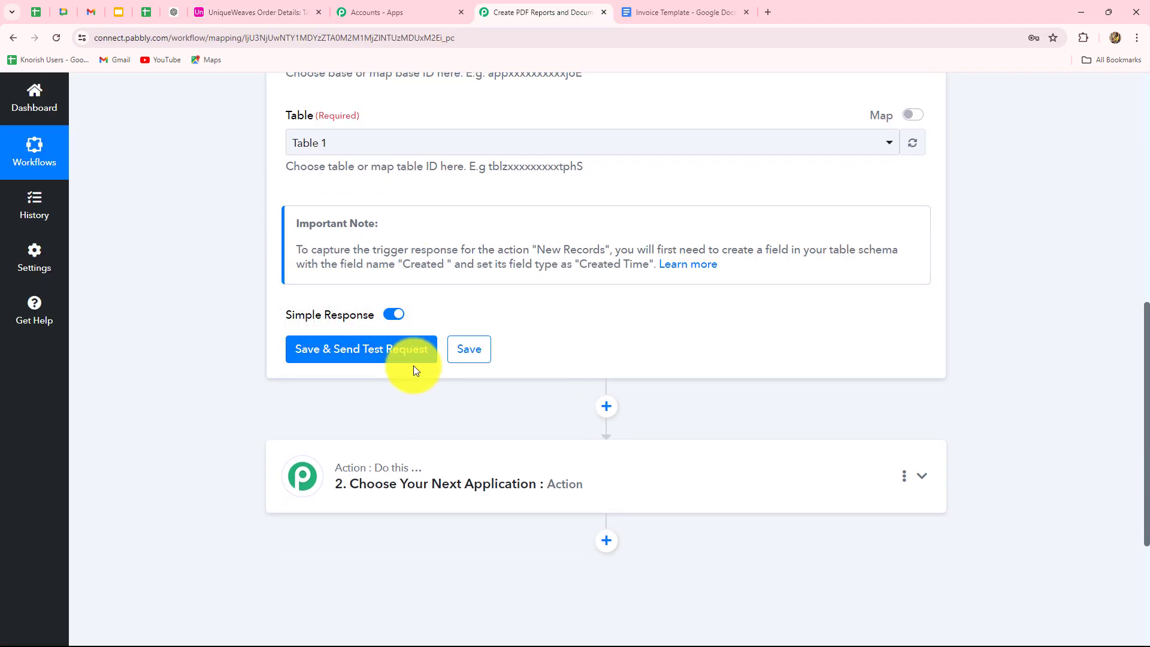
scroll(601, 395, up, 7)
scroll(601, 396, down, 3)
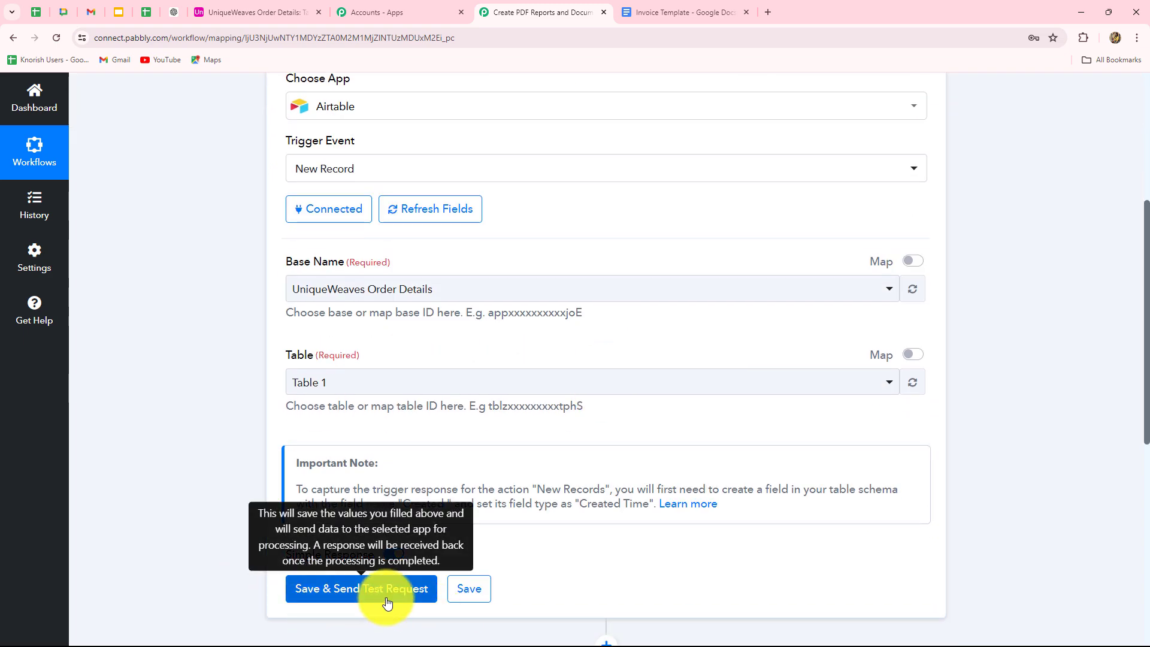
scroll(651, 503, up, 4)
scroll(647, 489, up, 1)
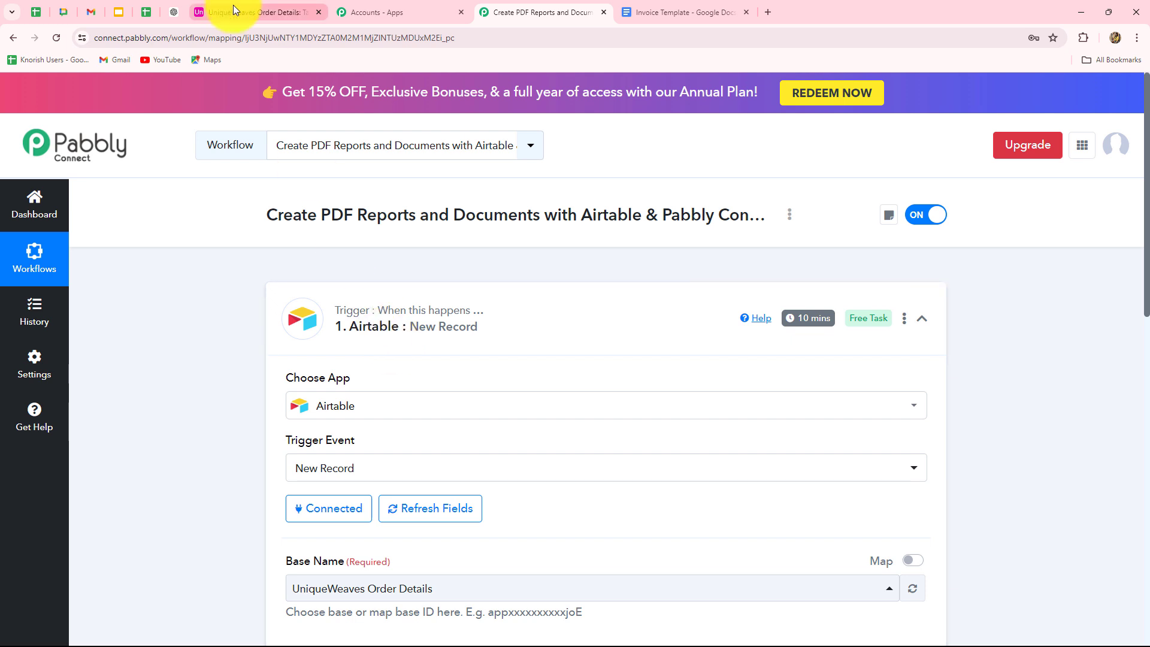
scroll(435, 364, down, 5)
scroll(435, 361, down, 4)
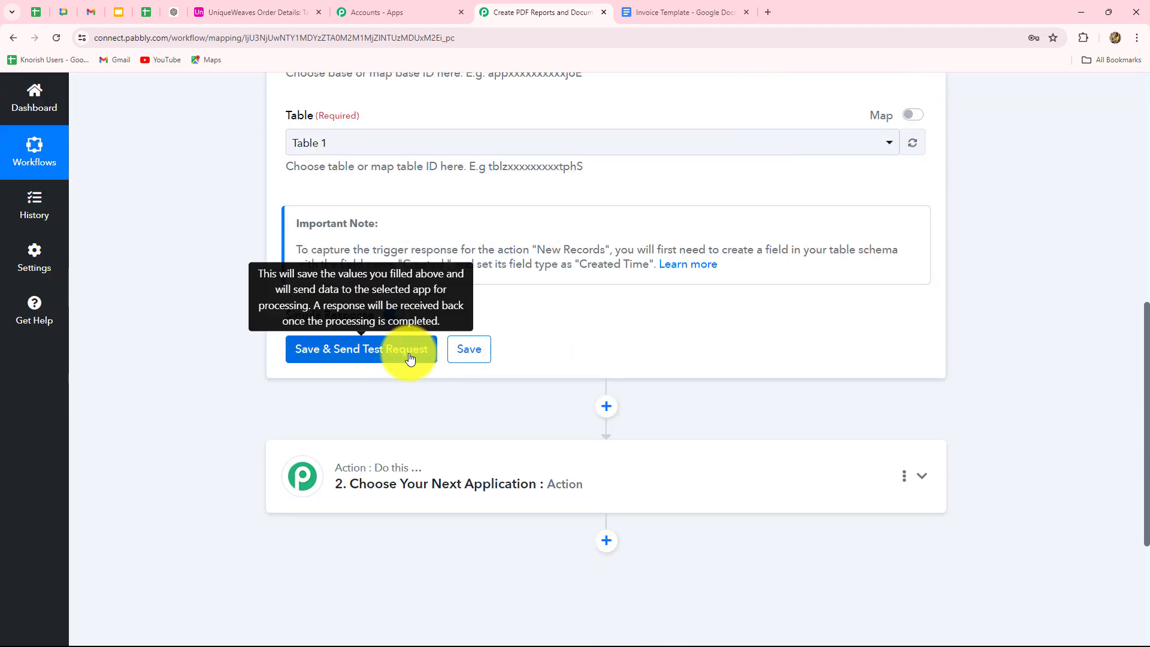
click(242, 13)
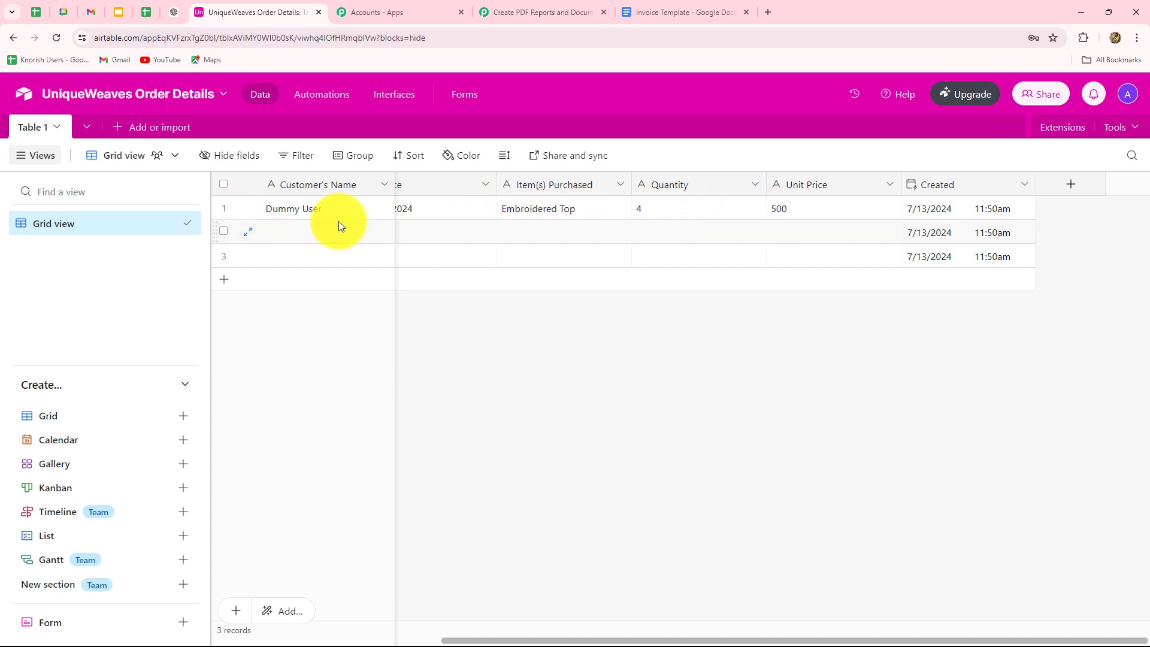
drag(488, 639, 336, 640)
click(530, 12)
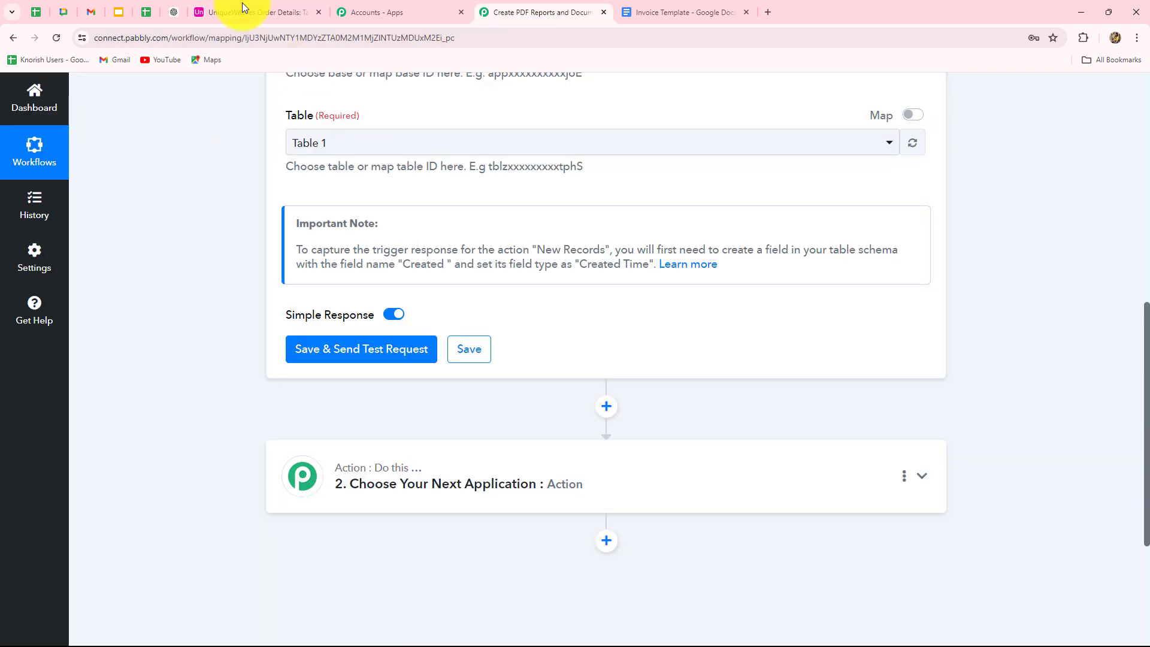
click(346, 354)
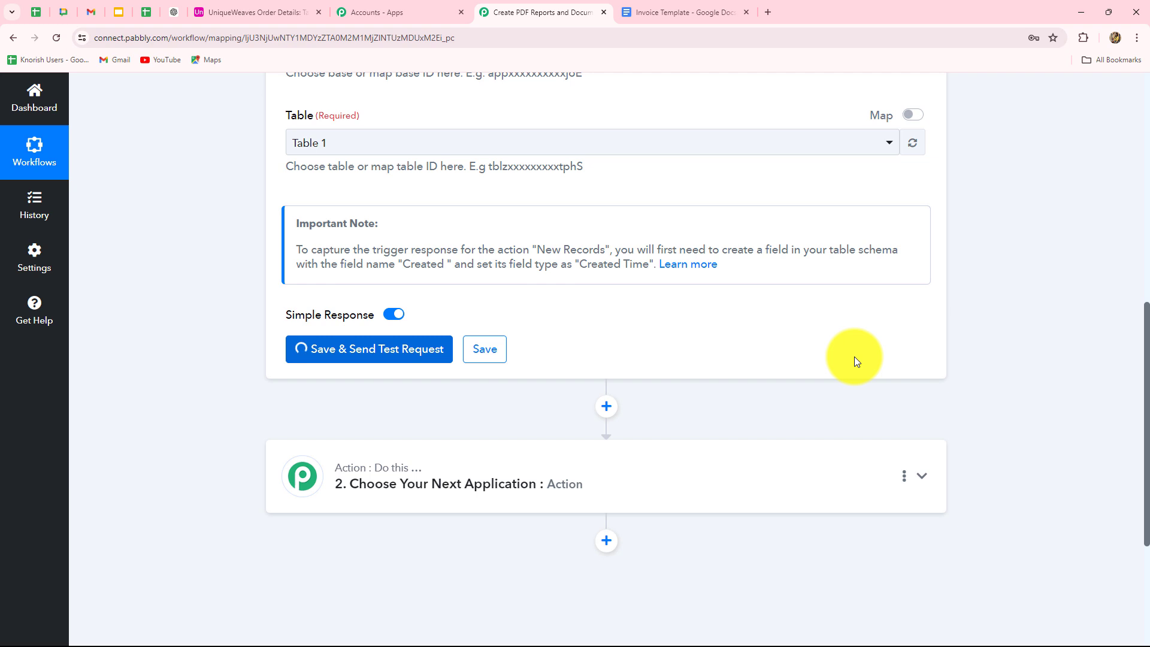
scroll(786, 410, down, 1)
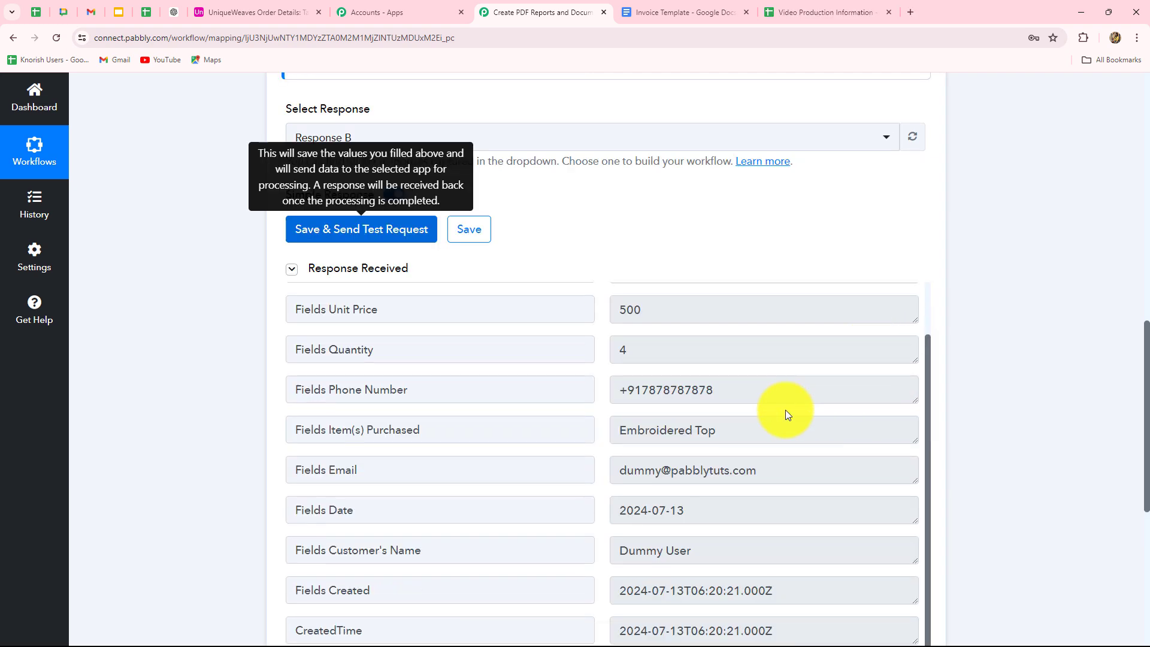
scroll(735, 421, up, 1)
scroll(1113, 393, down, 1)
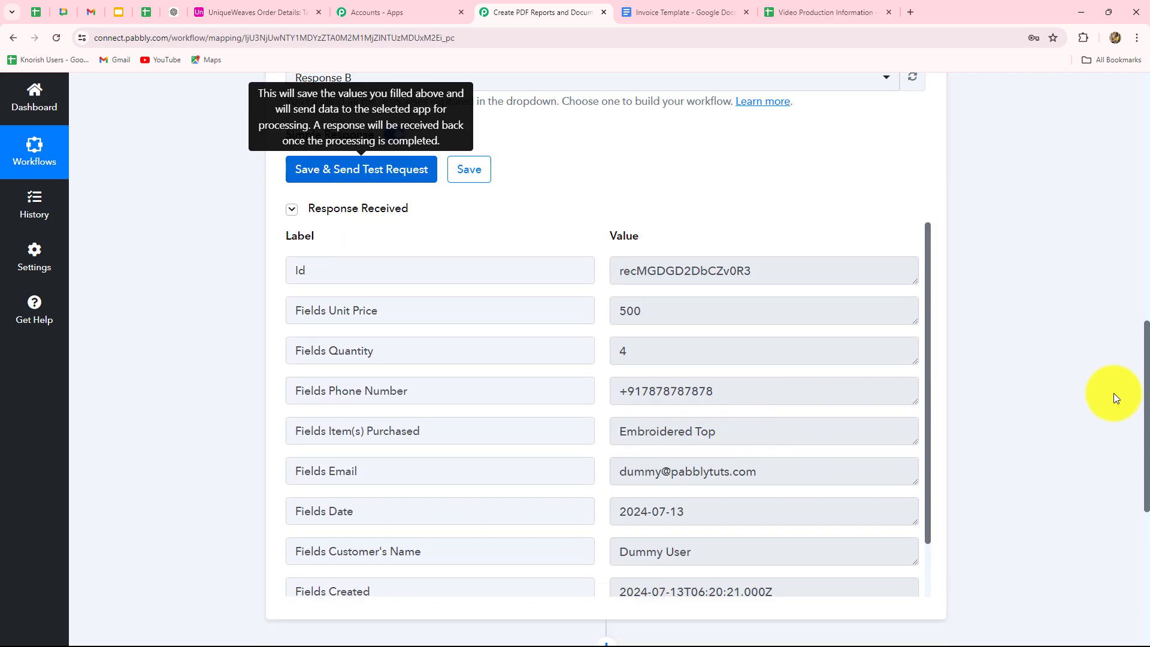
scroll(1113, 393, down, 1)
drag(618, 211, 612, 258)
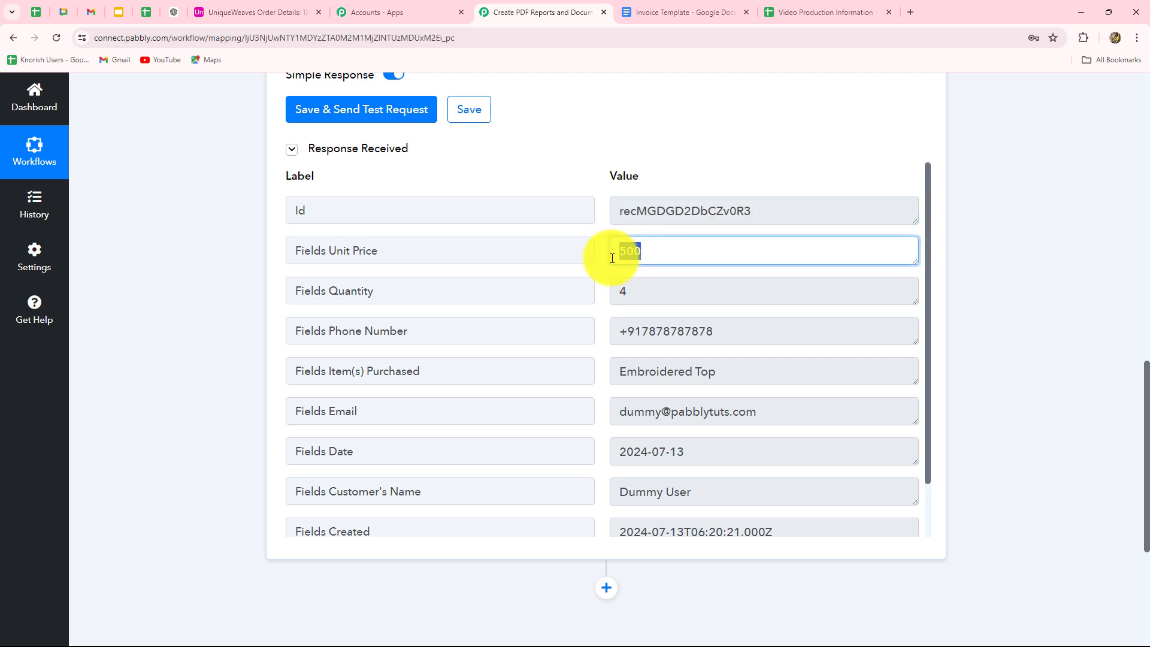
click(255, 12)
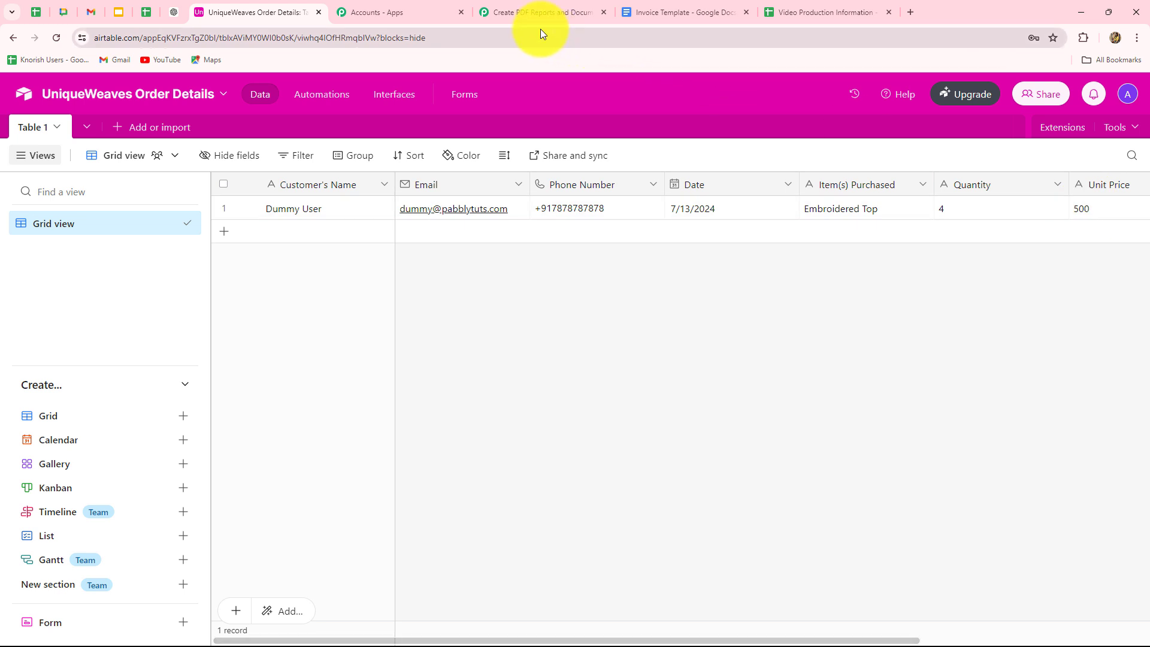
click(542, 13)
drag(636, 293, 574, 300)
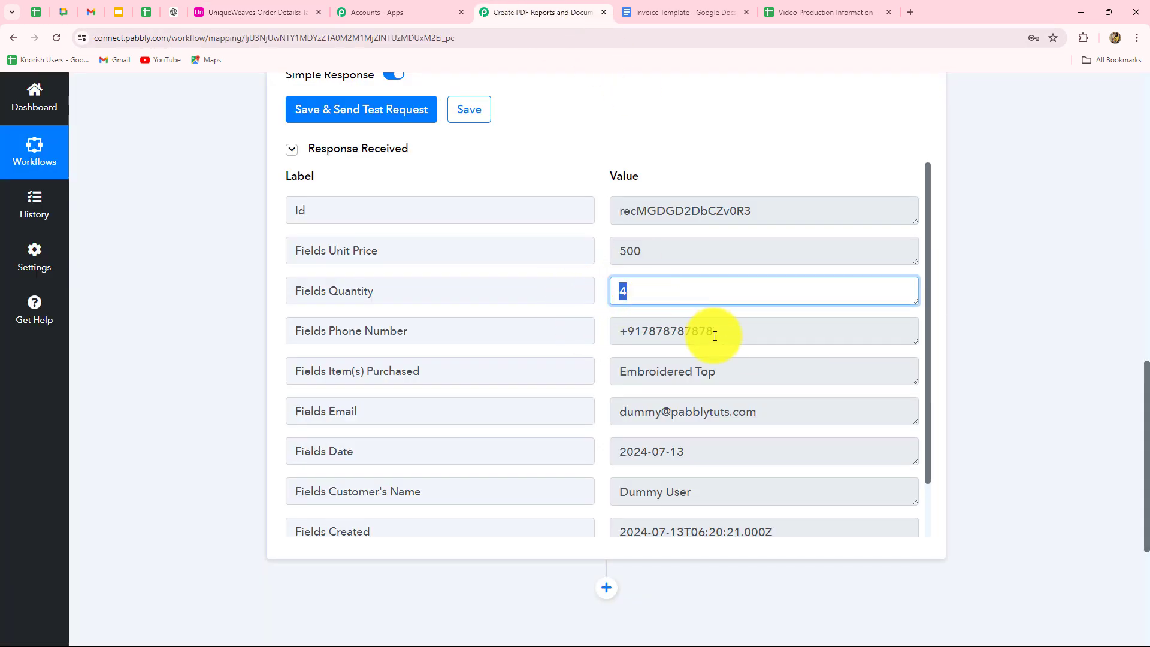
drag(722, 333, 555, 333)
triple_click(711, 375)
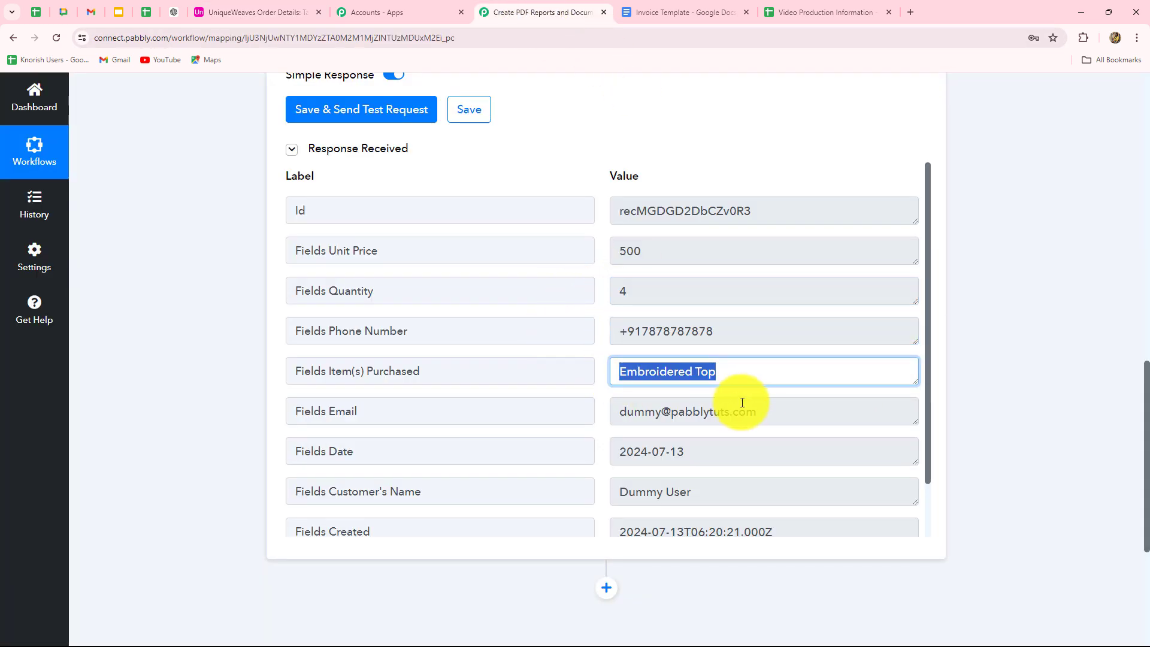
scroll(748, 398, down, 1)
drag(770, 348, 611, 360)
drag(695, 391, 559, 405)
drag(719, 439, 583, 439)
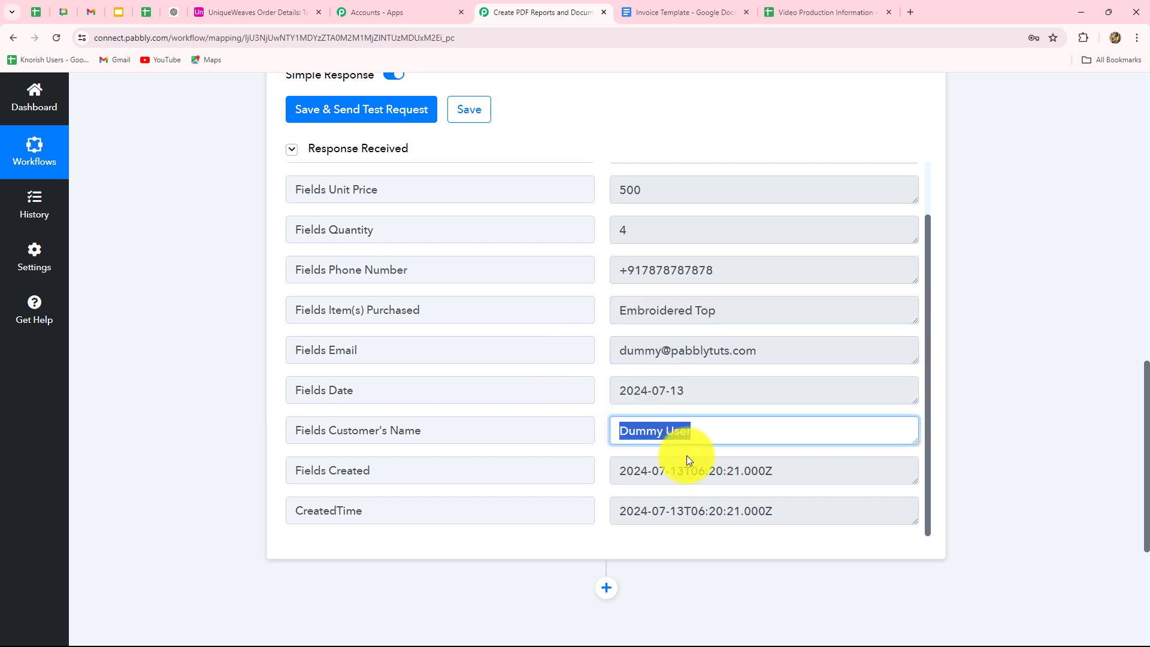
drag(785, 475, 537, 475)
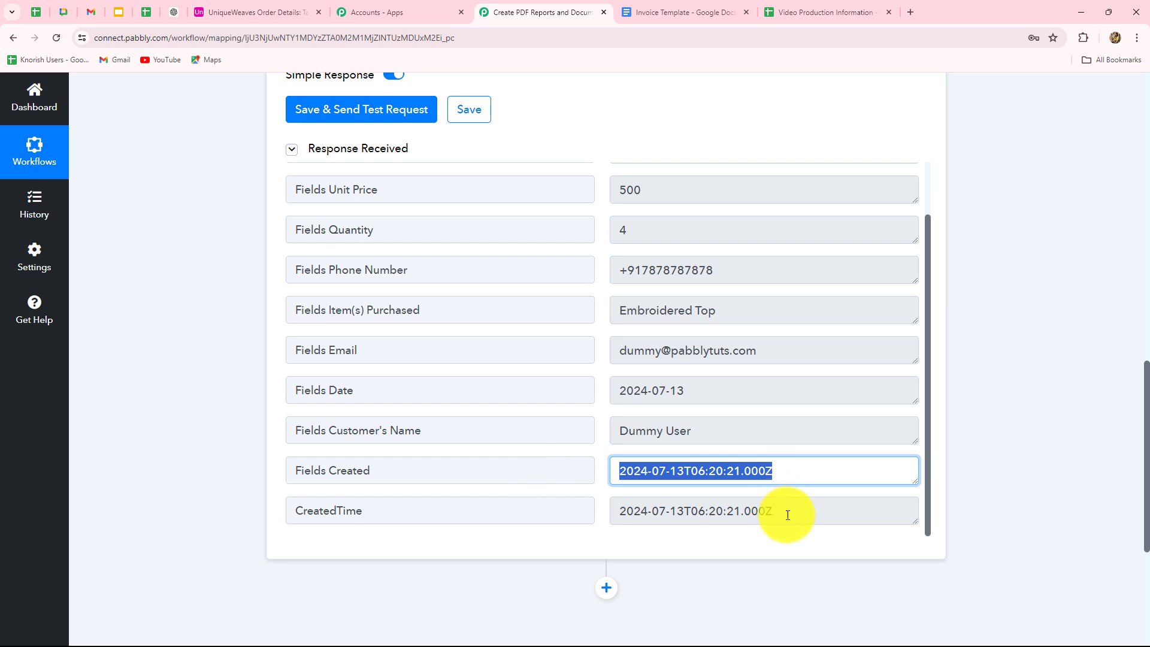
scroll(769, 479, up, 1)
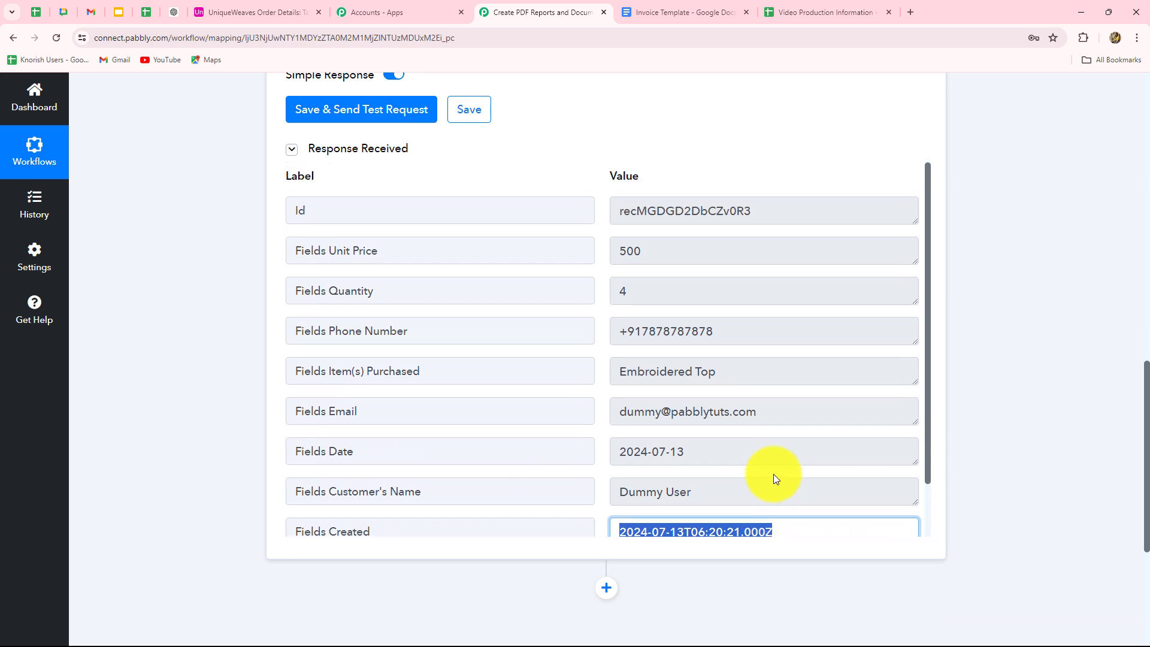
click(257, 12)
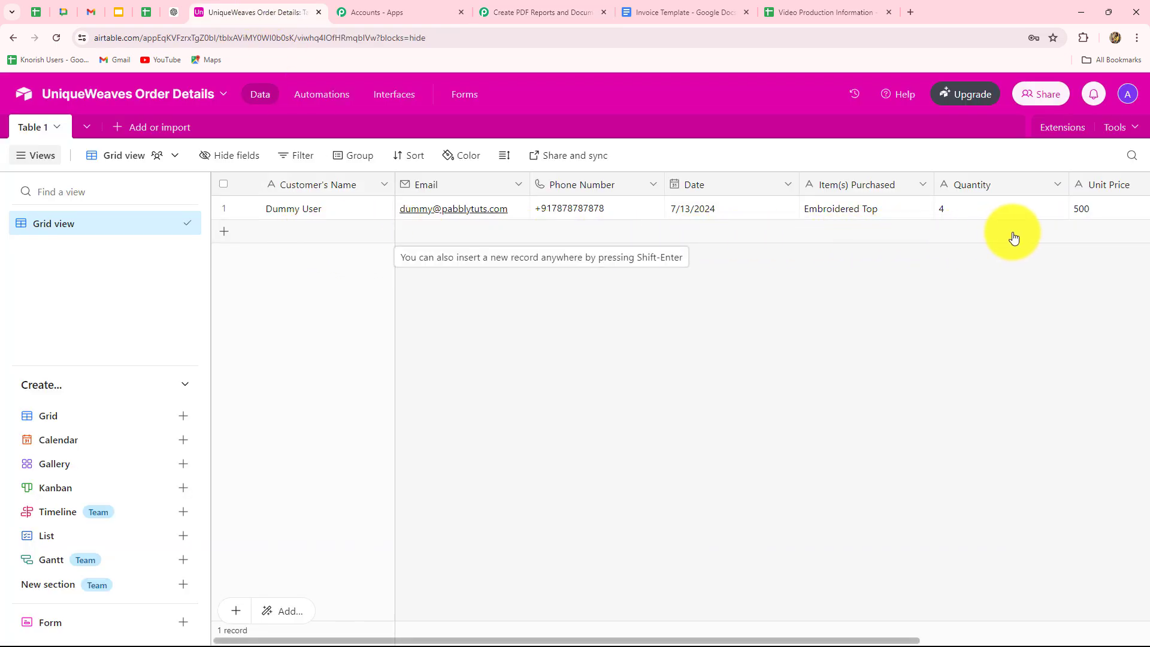
click(572, 13)
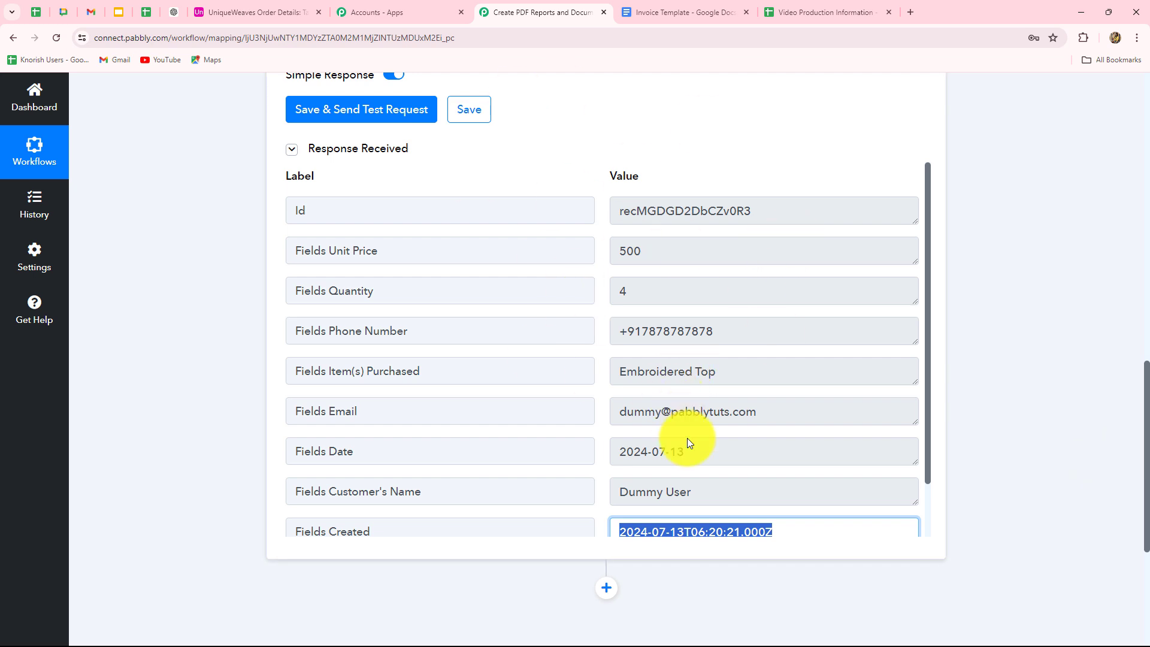
click(657, 13)
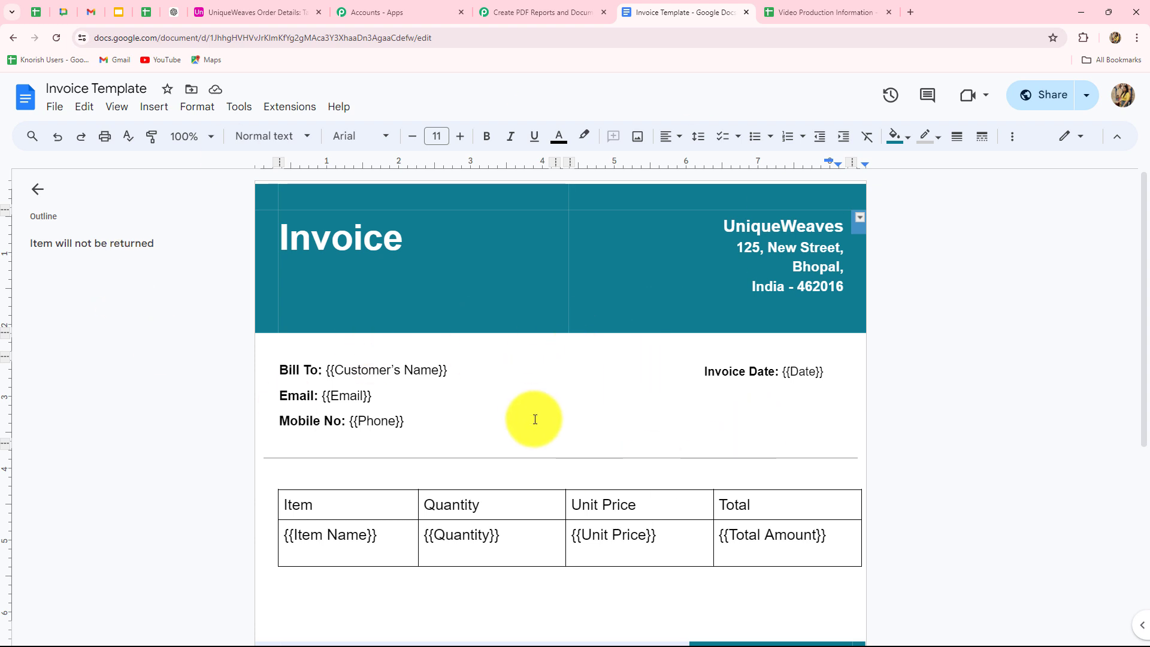
click(524, 10)
scroll(934, 281, down, 5)
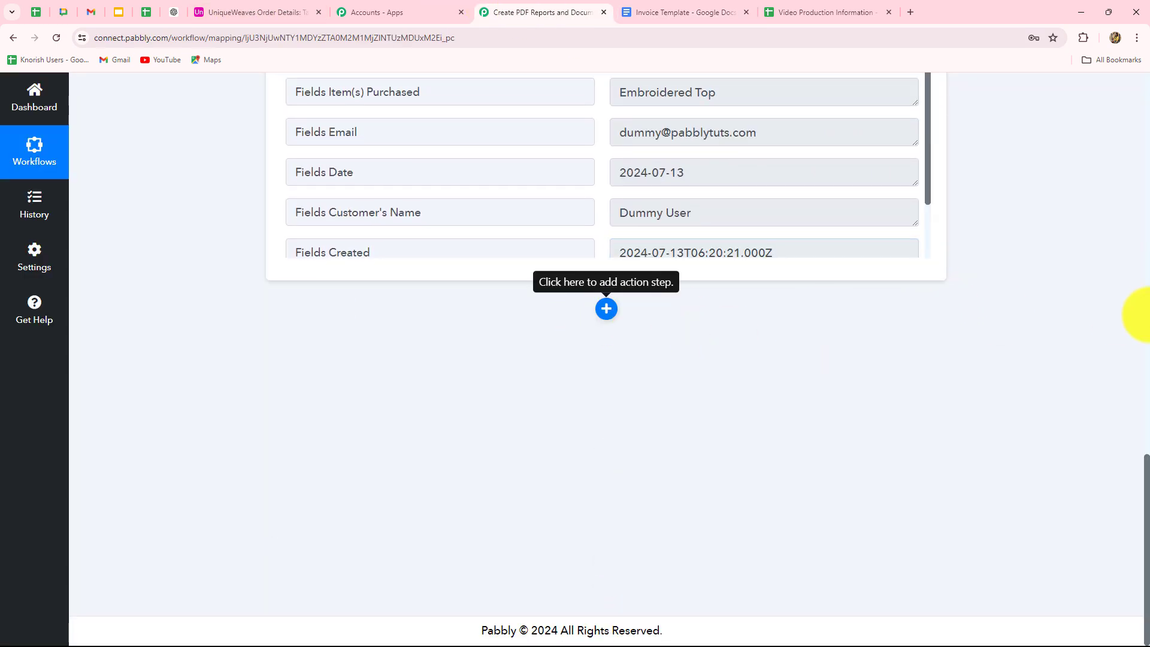
Add a Google Docs action with the Create Document from Template event and begin connecting an account.
click(606, 309)
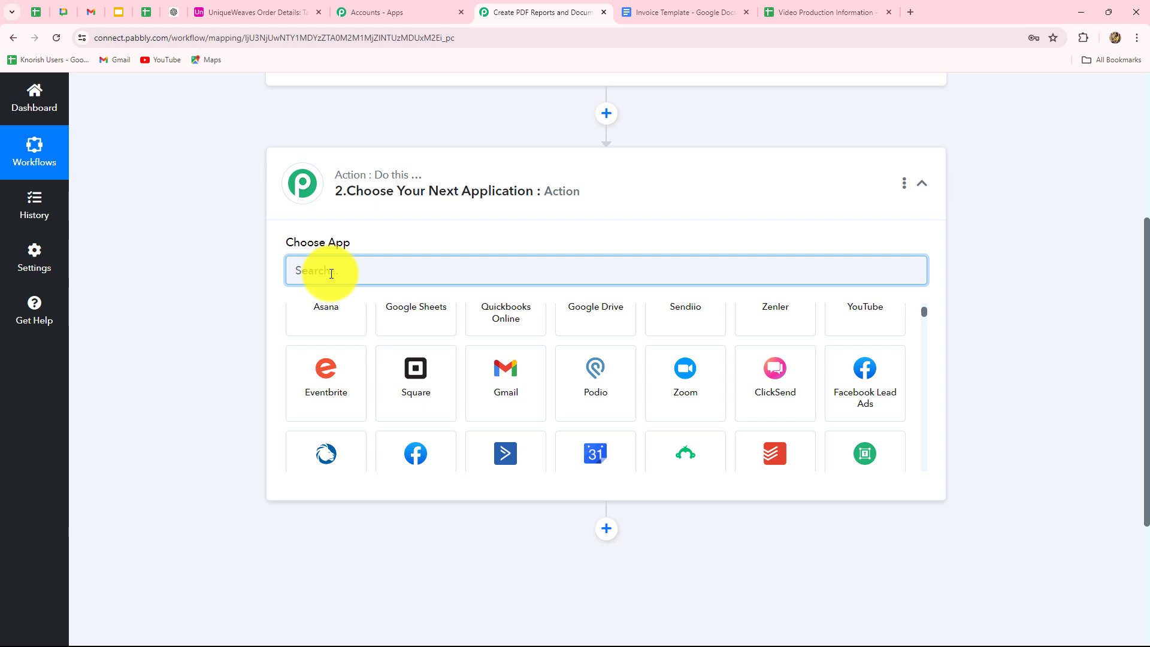
key(Caps_Lock)
text(Docs)
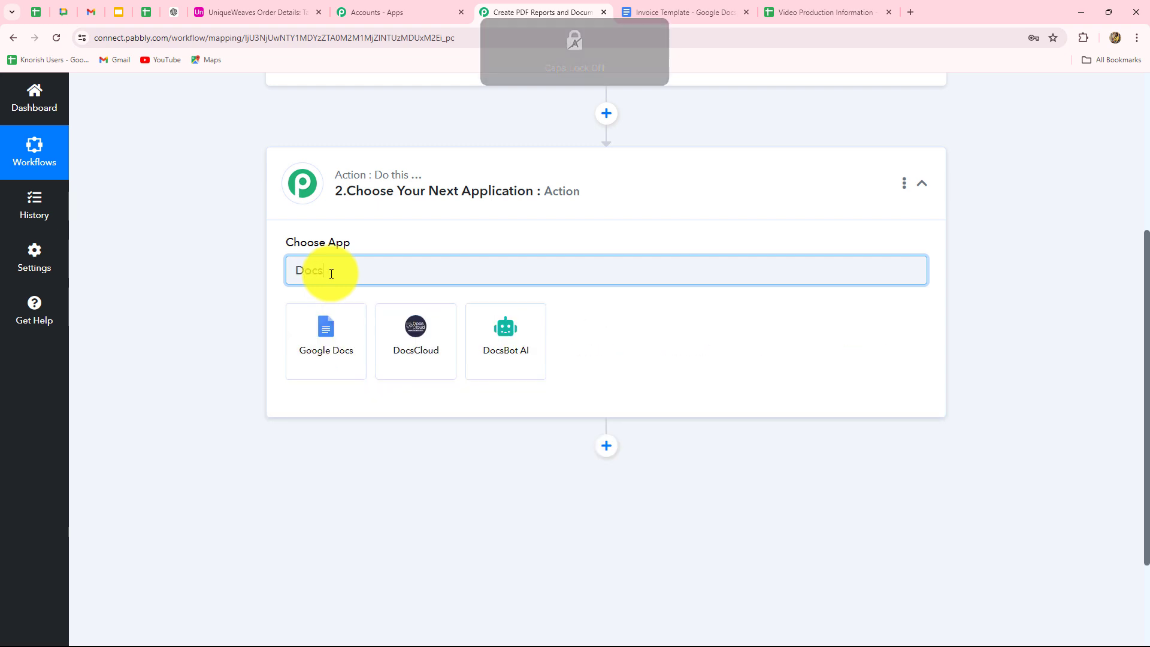
click(316, 345)
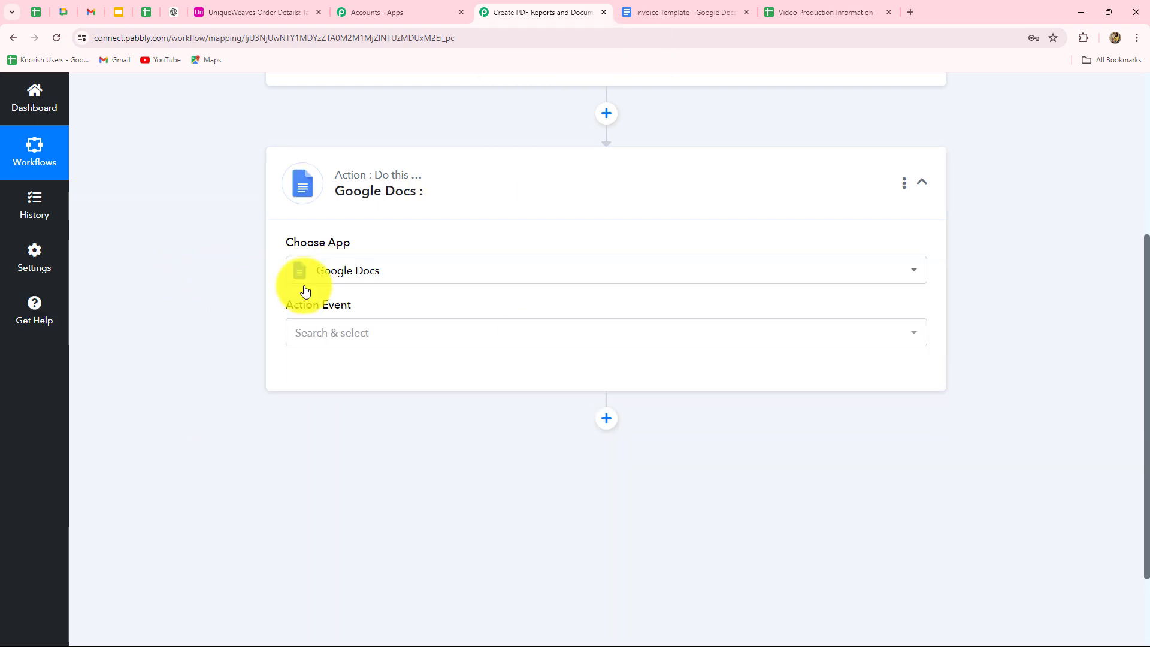
mouse_move(321, 305)
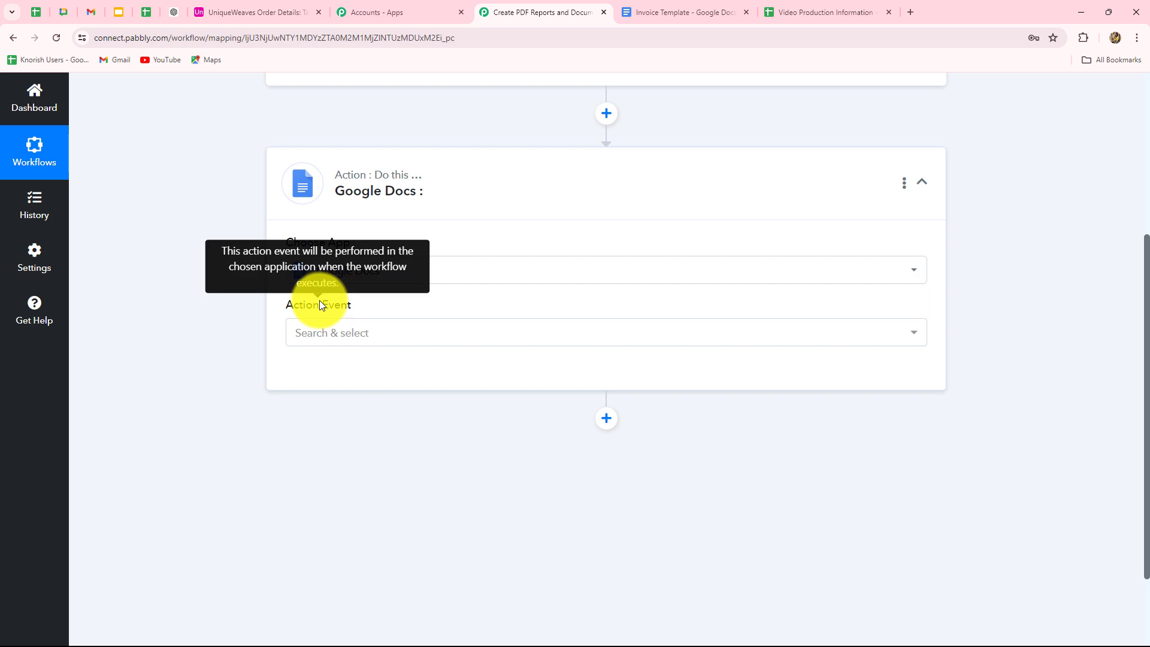
click(328, 336)
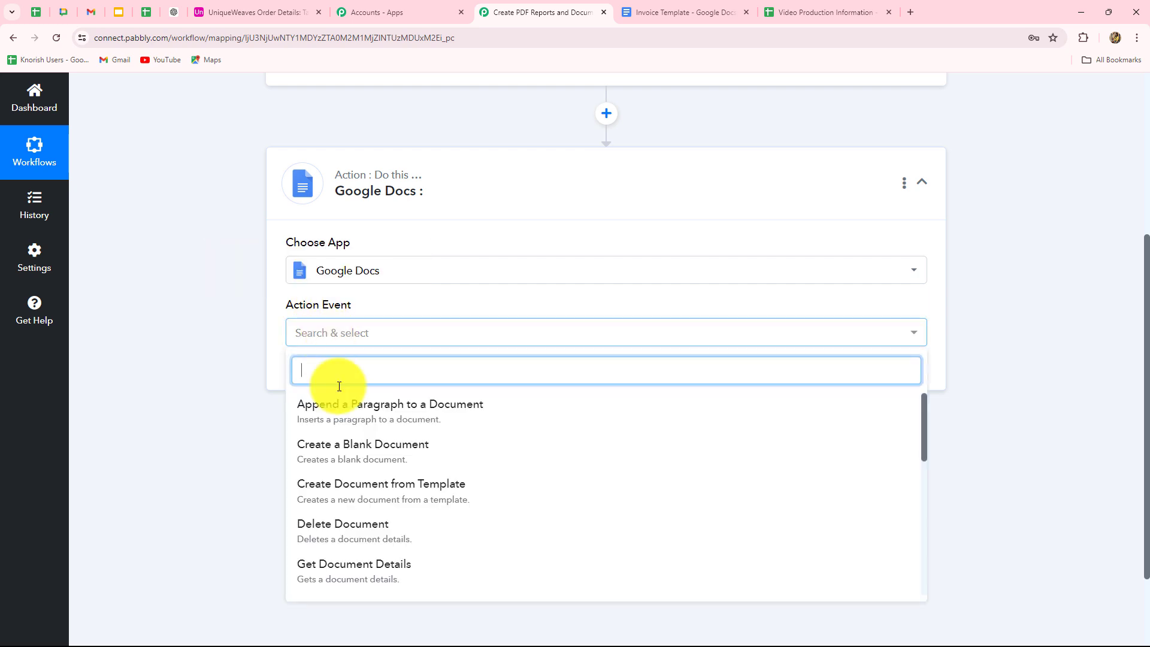
click(339, 502)
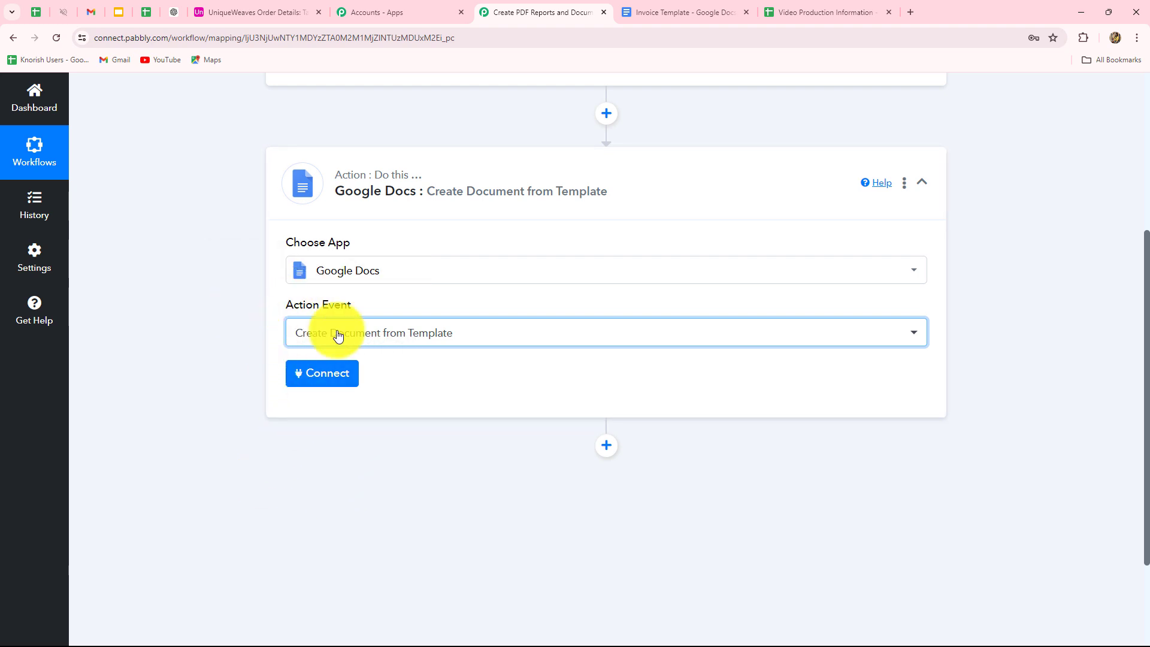
click(321, 376)
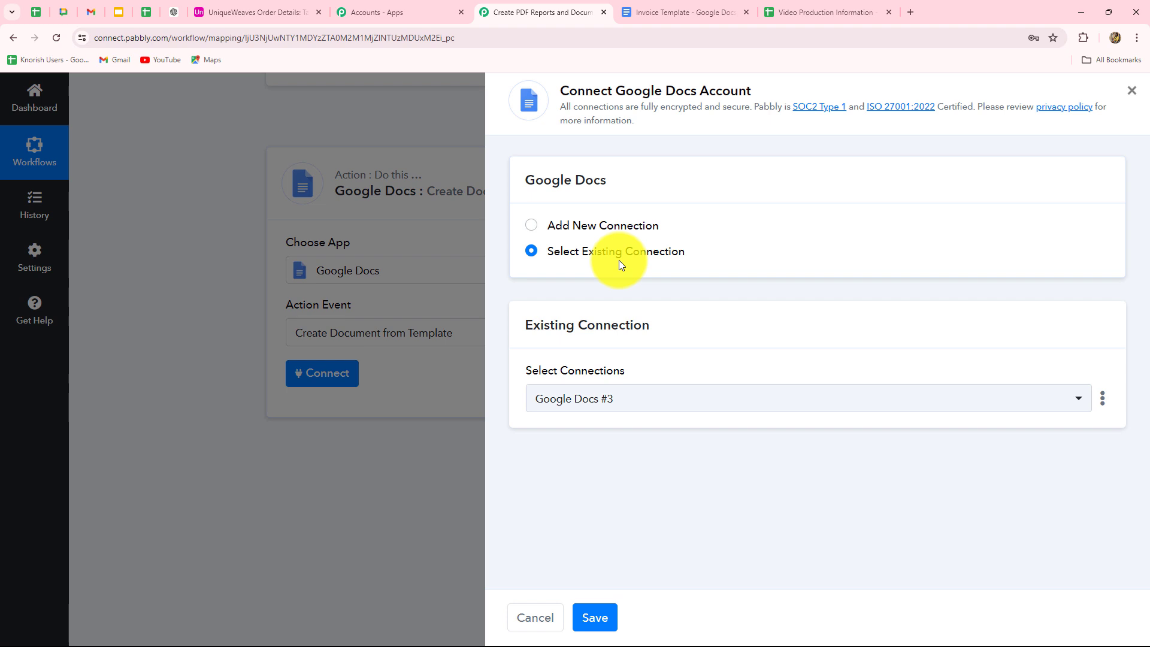
Connect the Google Docs action using the existing Google Docs #3 connection.
click(531, 226)
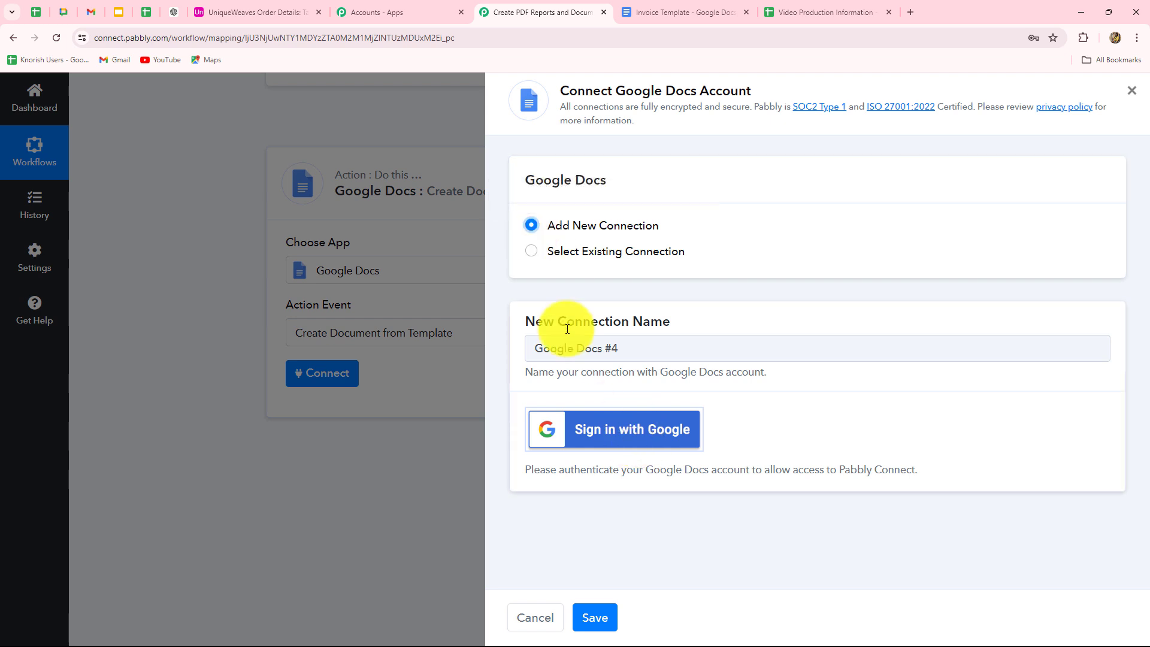
click(531, 252)
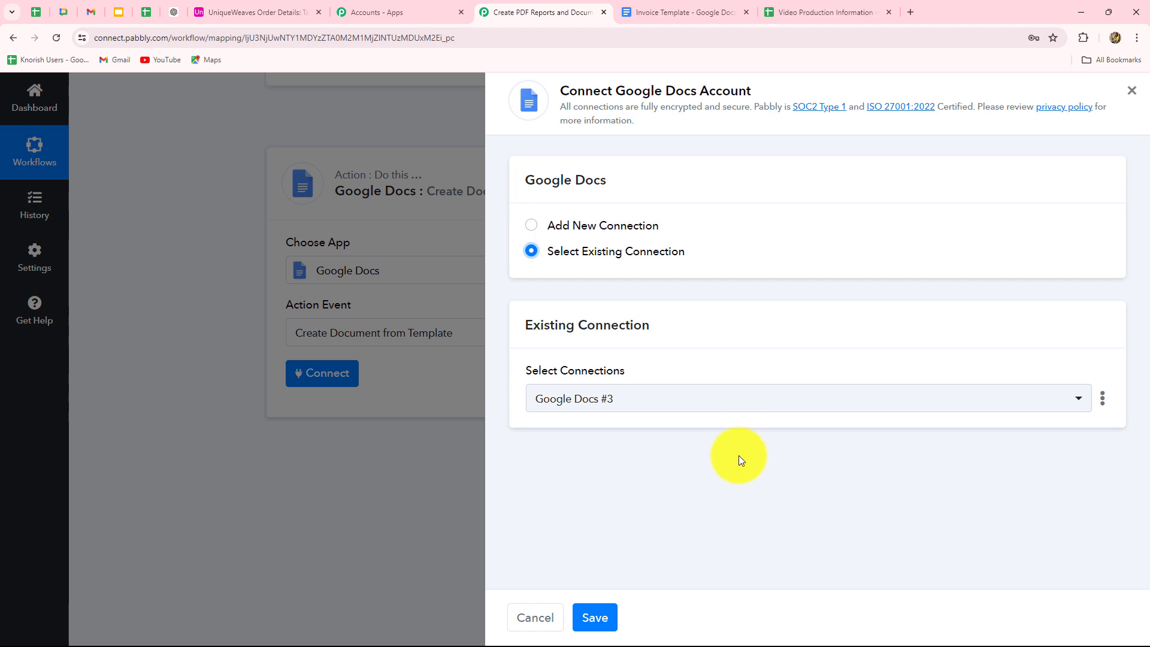
click(592, 617)
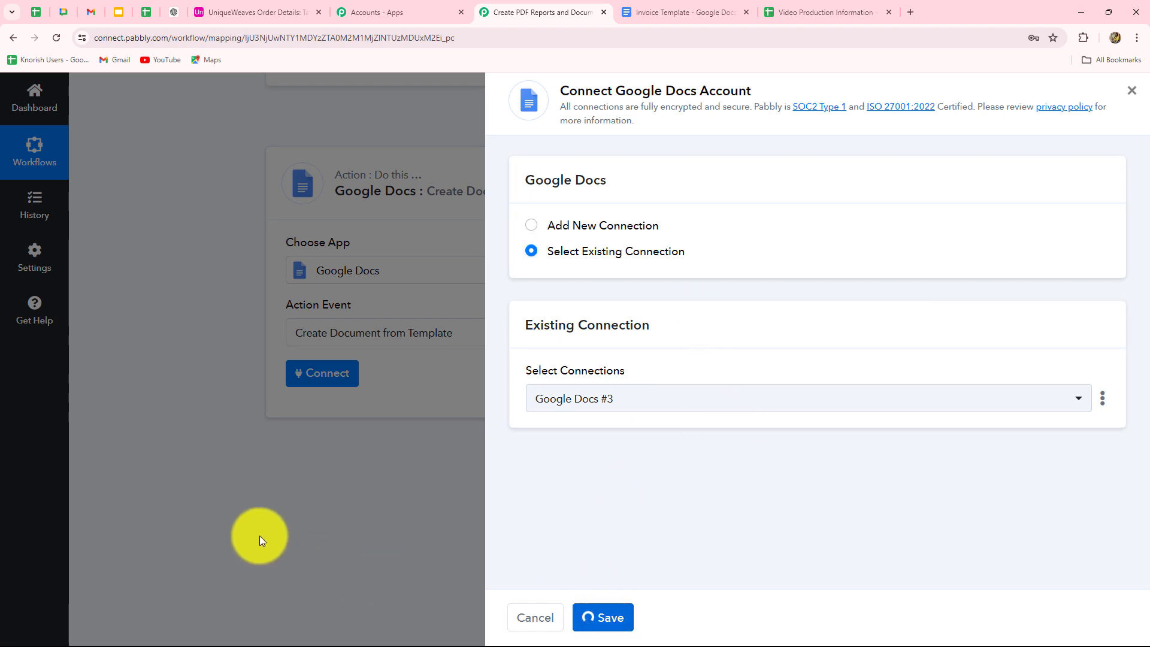
Choose Invoice Template as the template document for the new invoice.
scroll(1087, 395, down, 1)
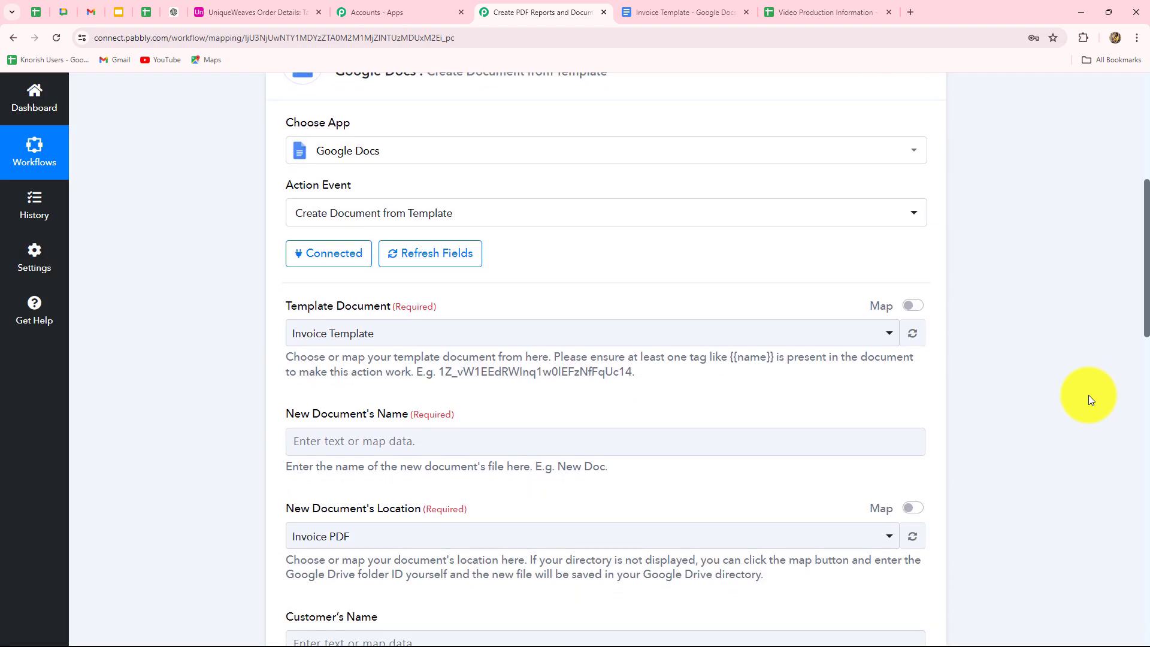
scroll(479, 411, down, 13)
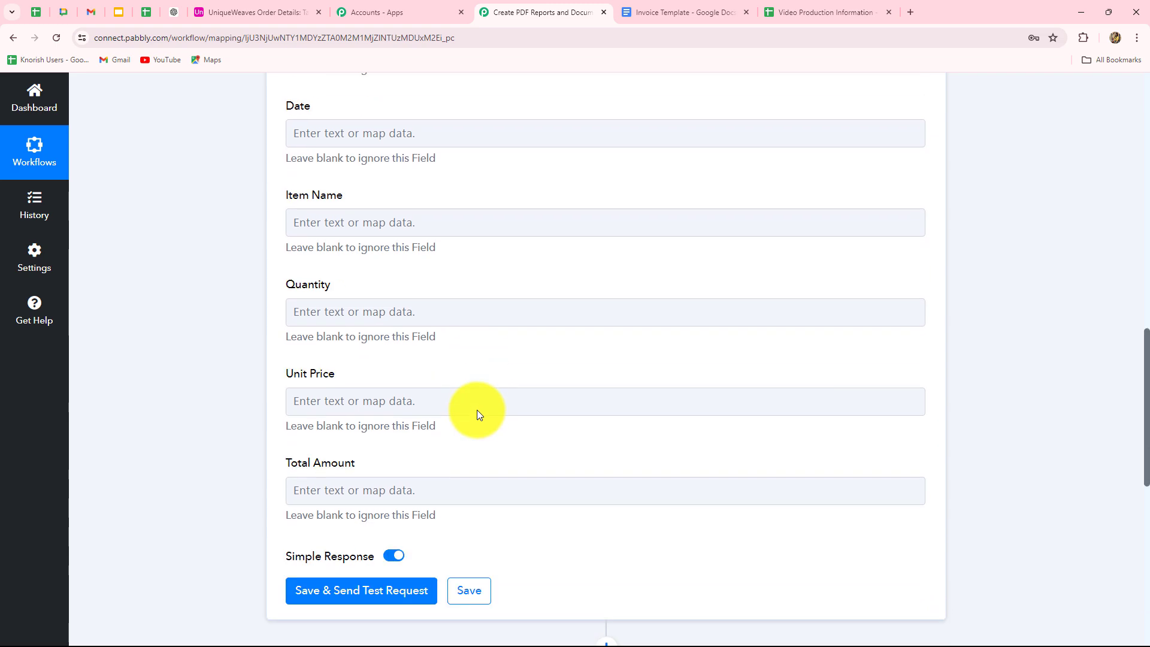
scroll(479, 410, up, 14)
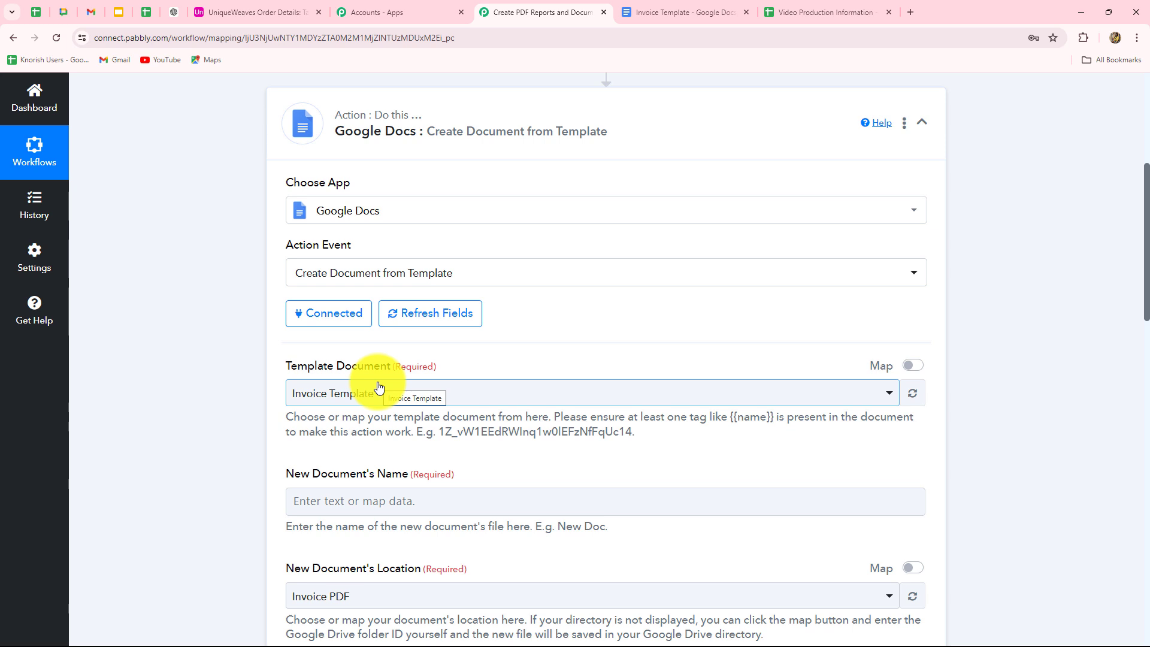
scroll(378, 387, down, 1)
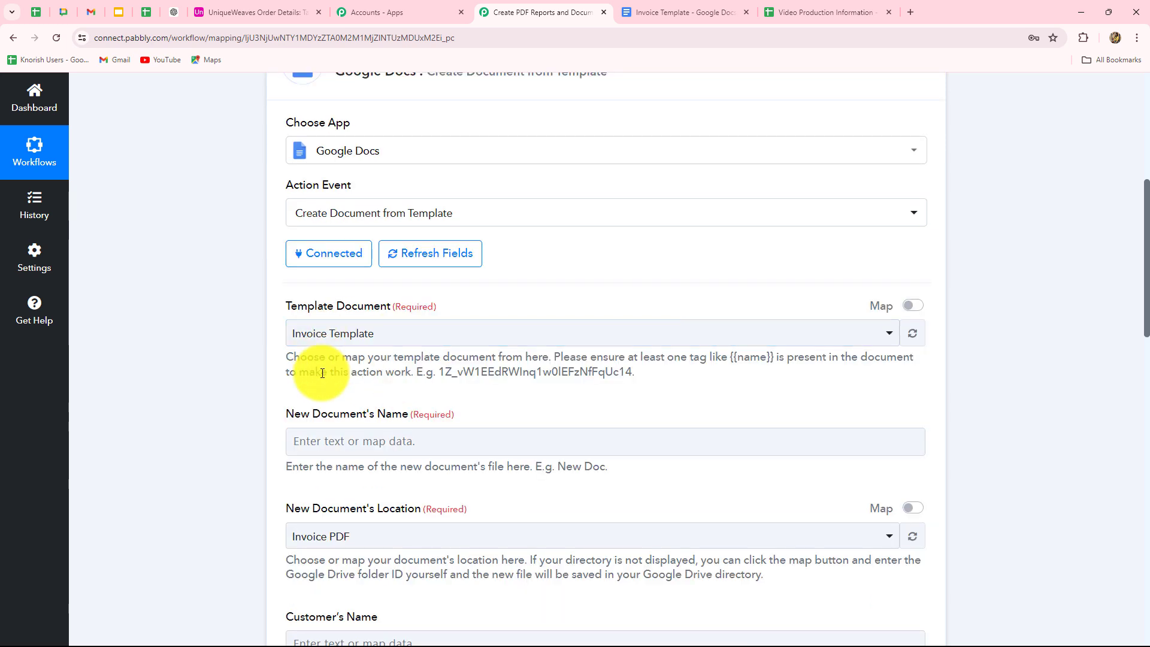
click(335, 340)
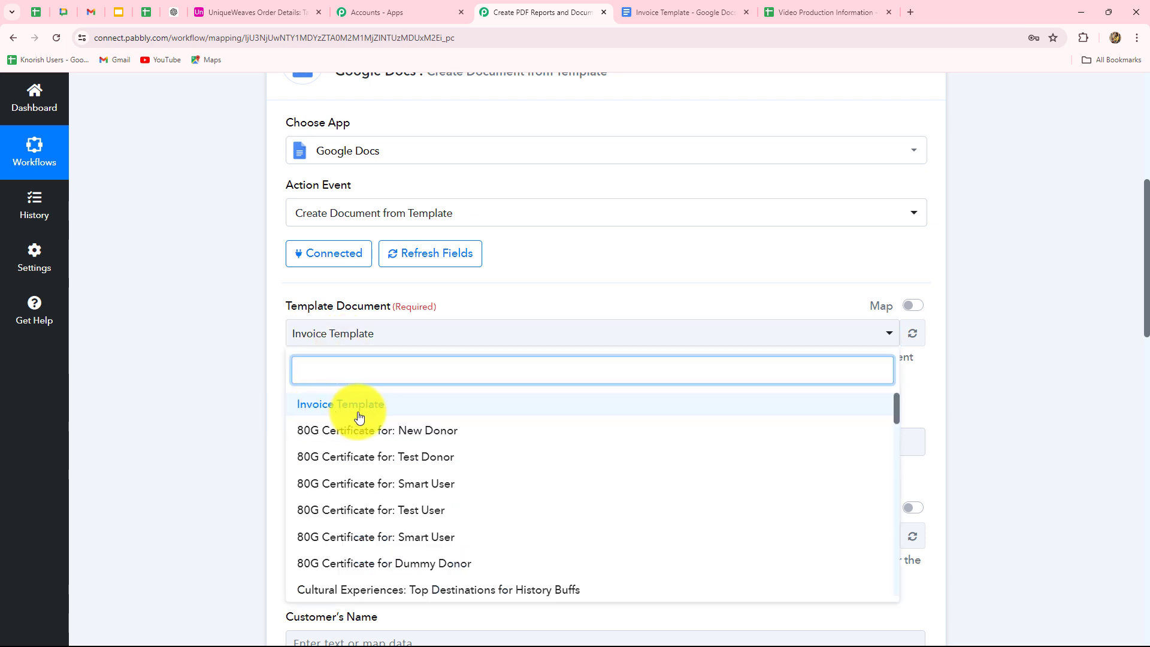
click(225, 376)
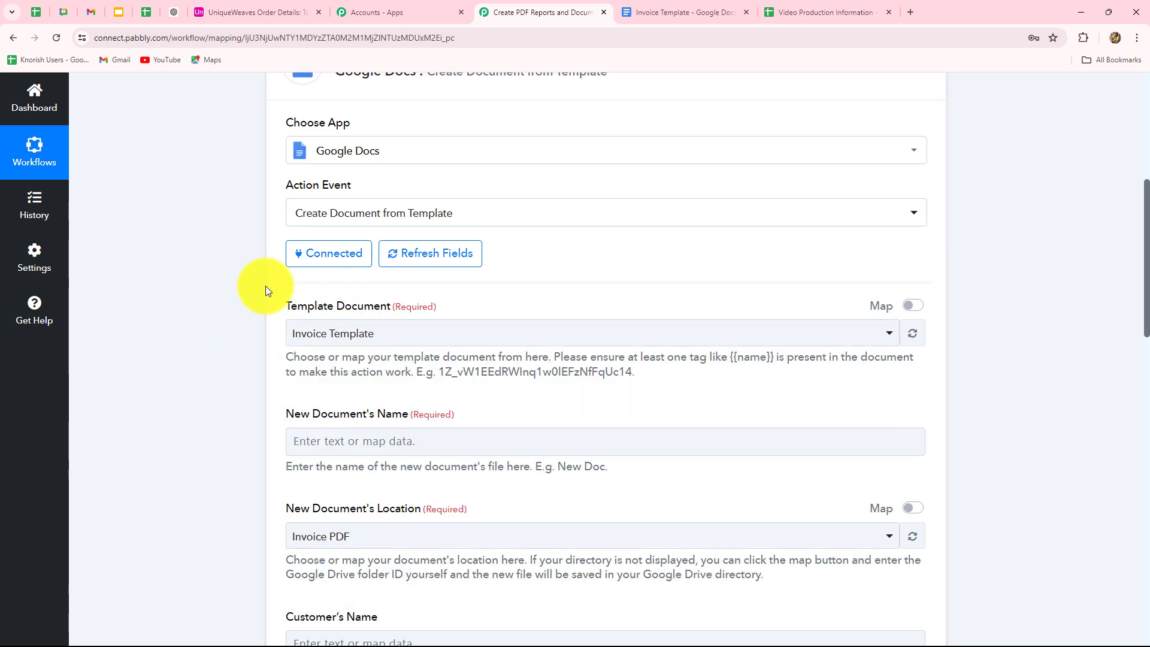
click(388, 337)
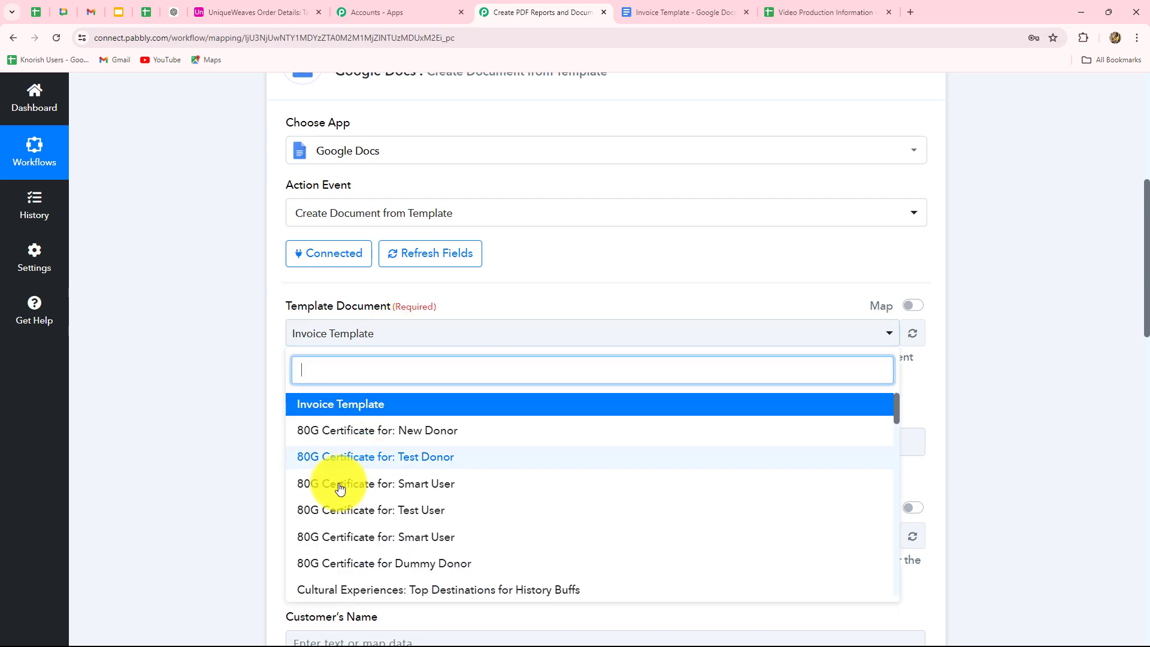
click(218, 466)
scroll(217, 468, down, 3)
click(322, 262)
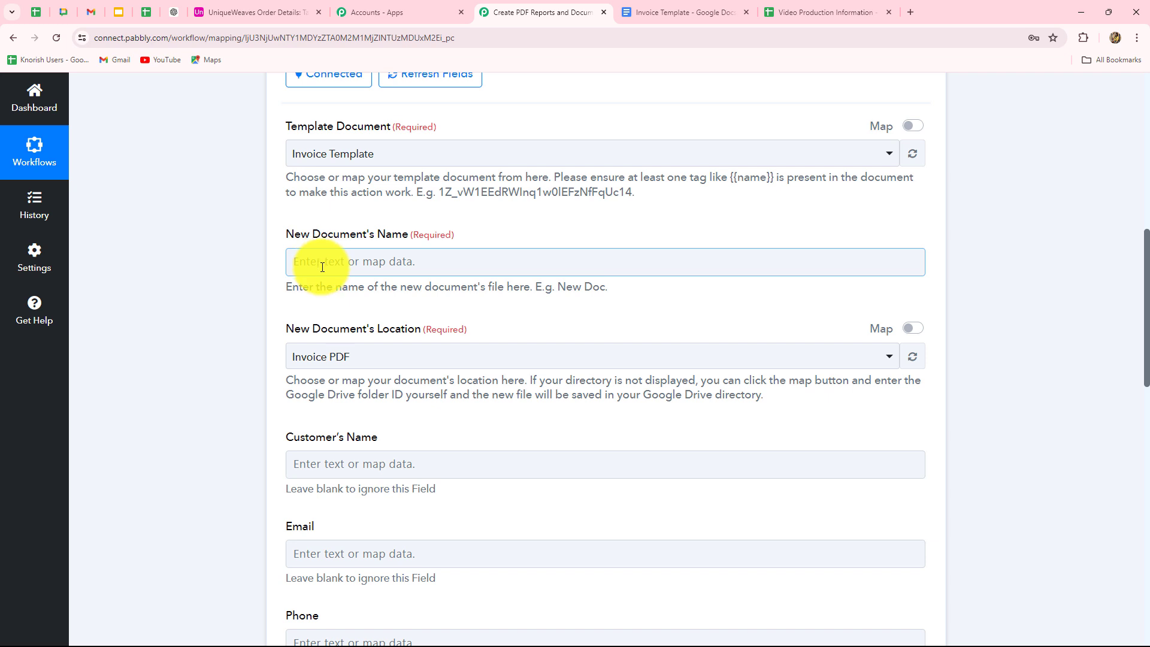
Name new documents 'Invoice for:' followed by the Airtable Customer's Name field.
click(322, 263)
text(Invoice for:)
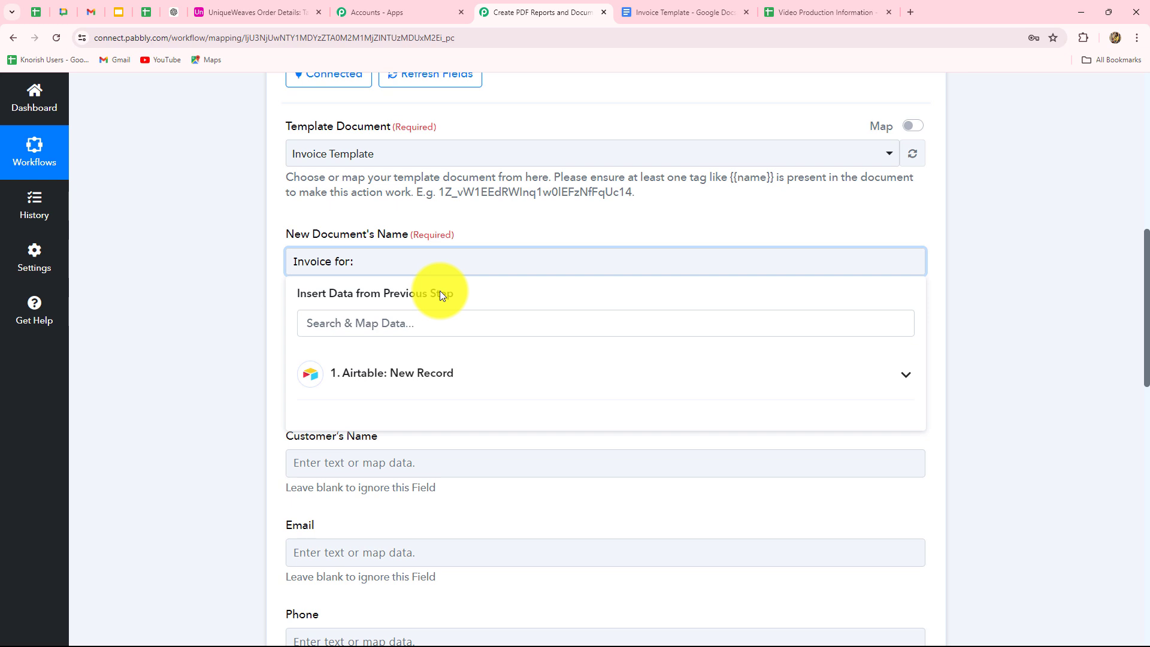
click(398, 376)
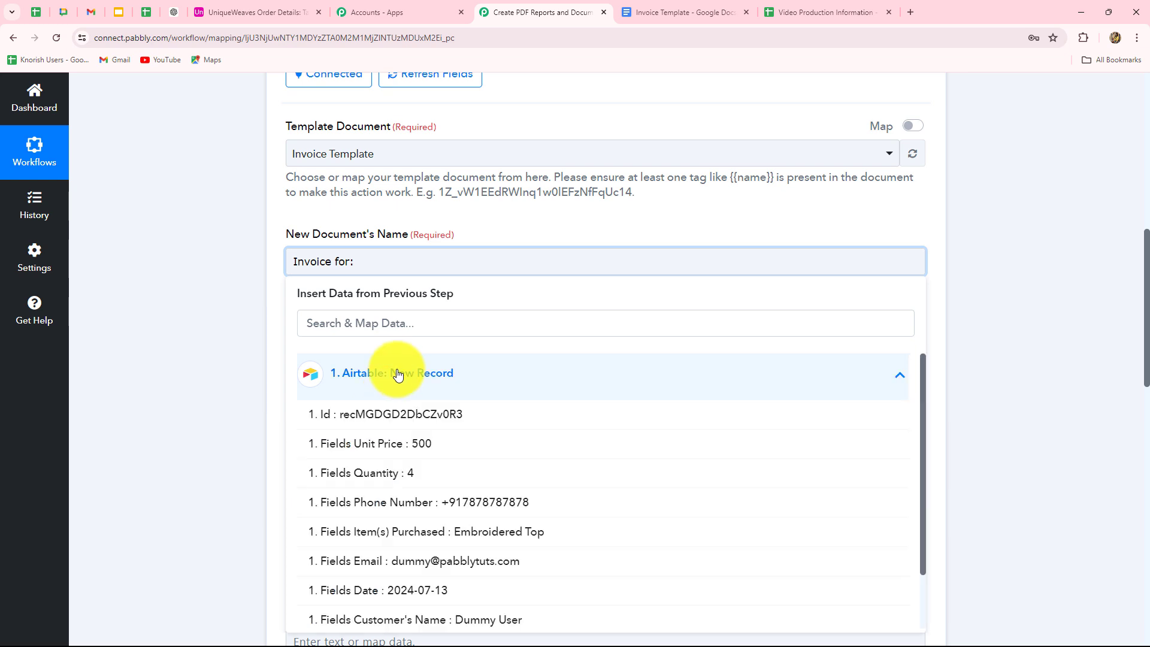
scroll(449, 500, down, 1)
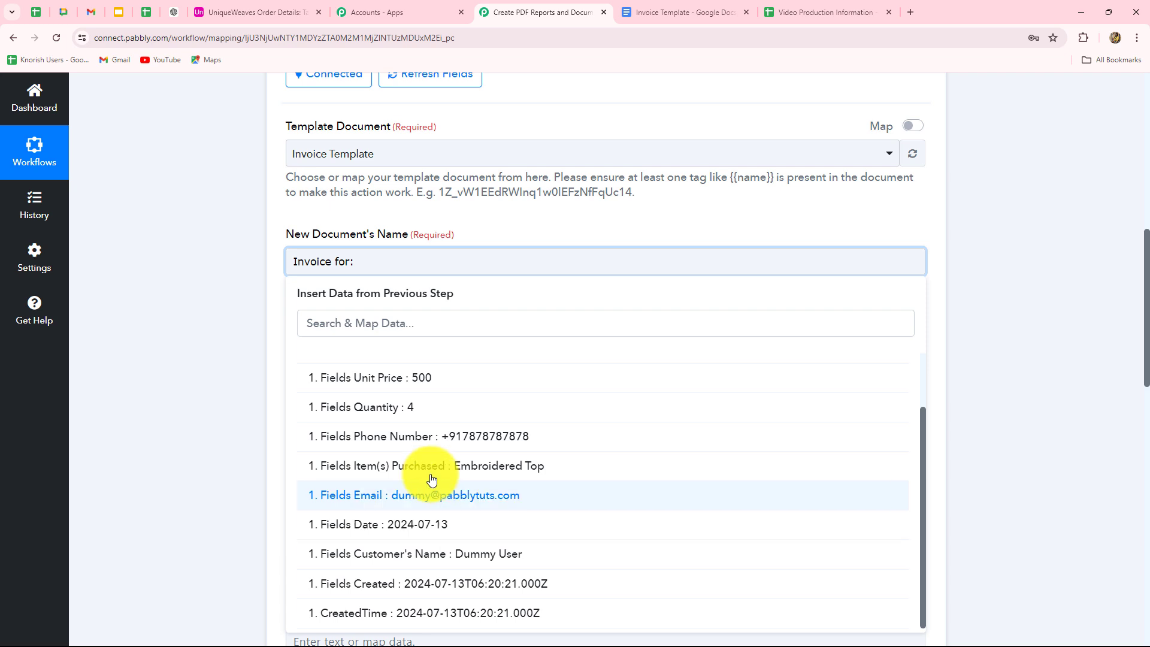
scroll(452, 543, down, 2)
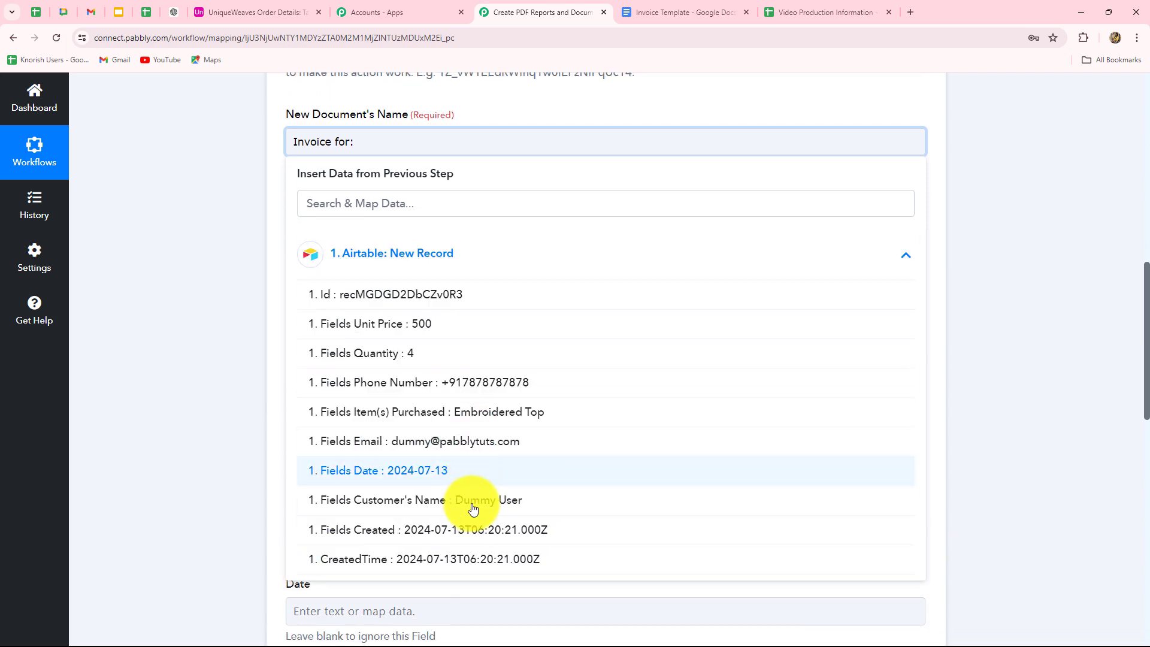
click(533, 502)
click(992, 347)
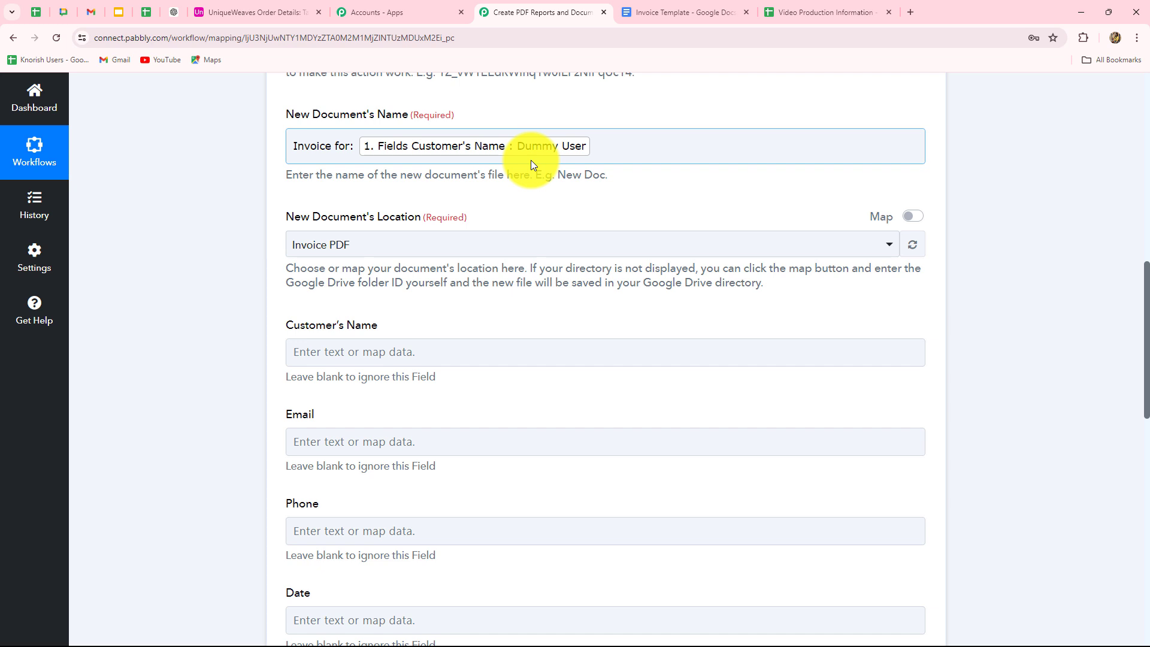
Save new documents in the Invoice folder and check the template's placeholders.
scroll(531, 160, down, 2)
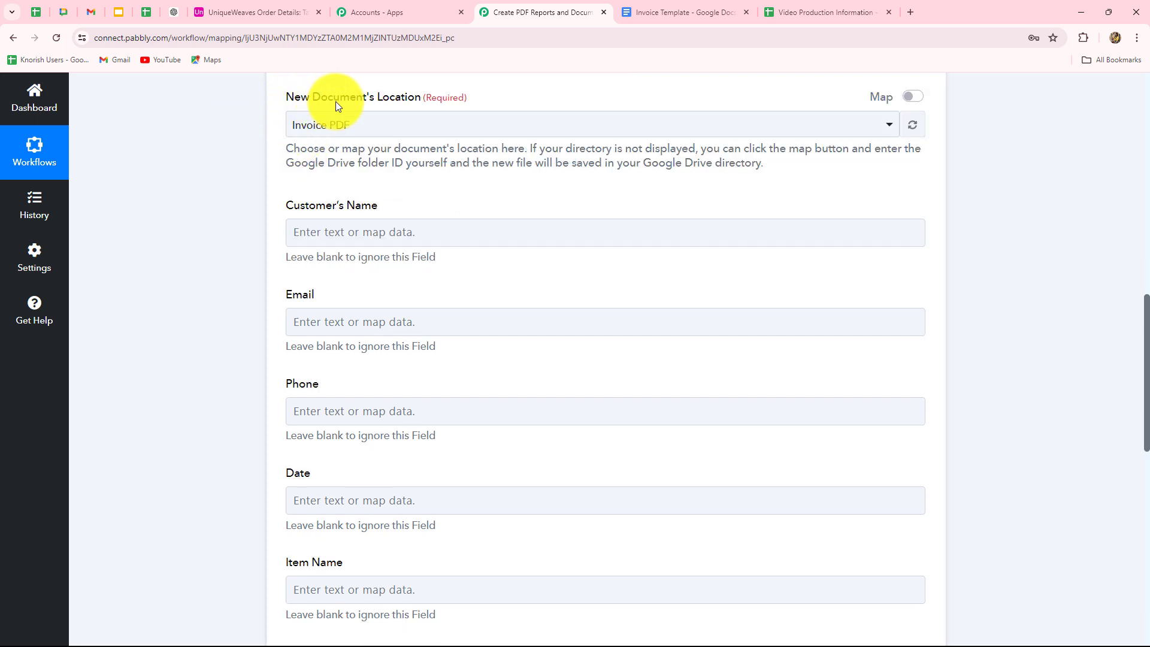
click(378, 128)
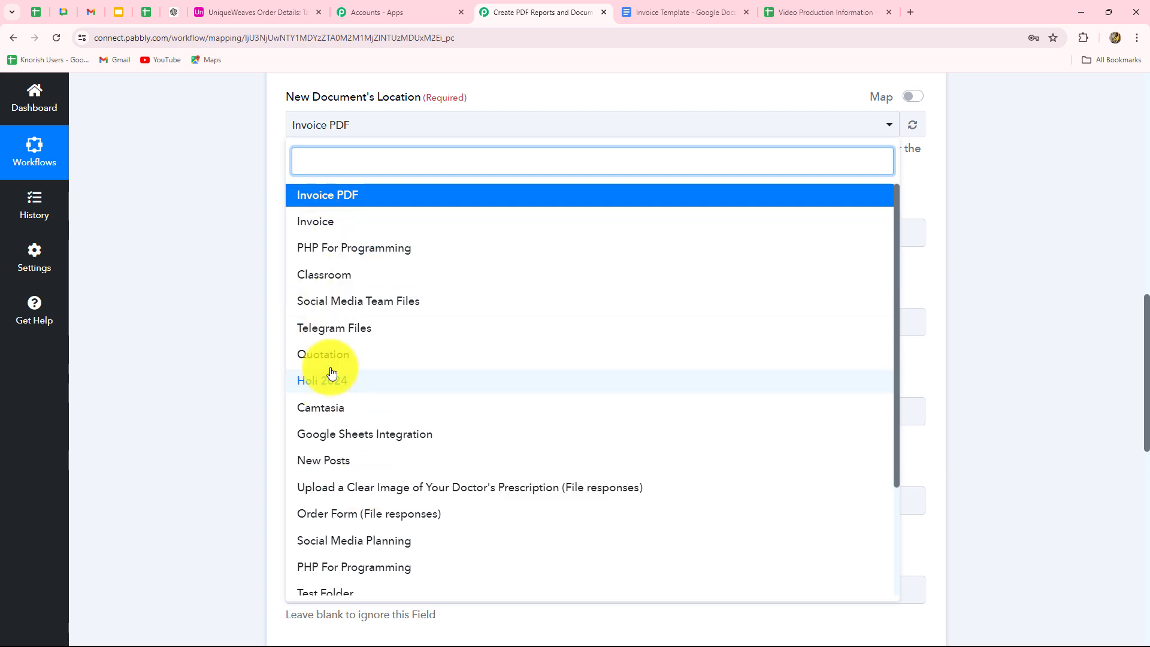
click(156, 242)
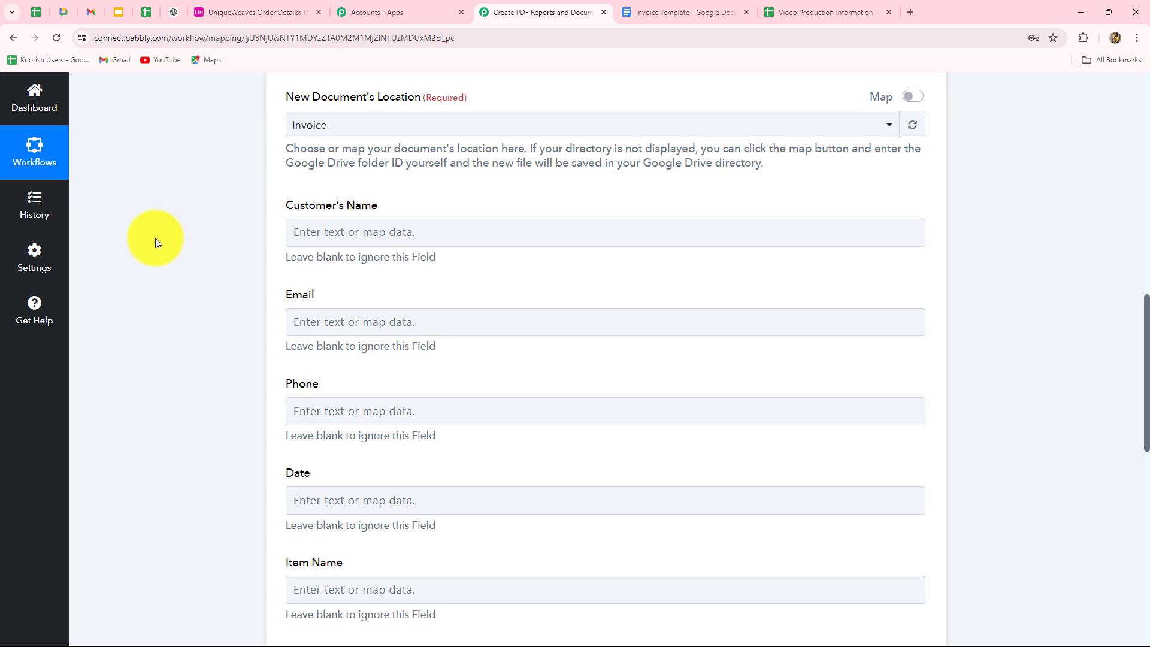
scroll(159, 240, down, 2)
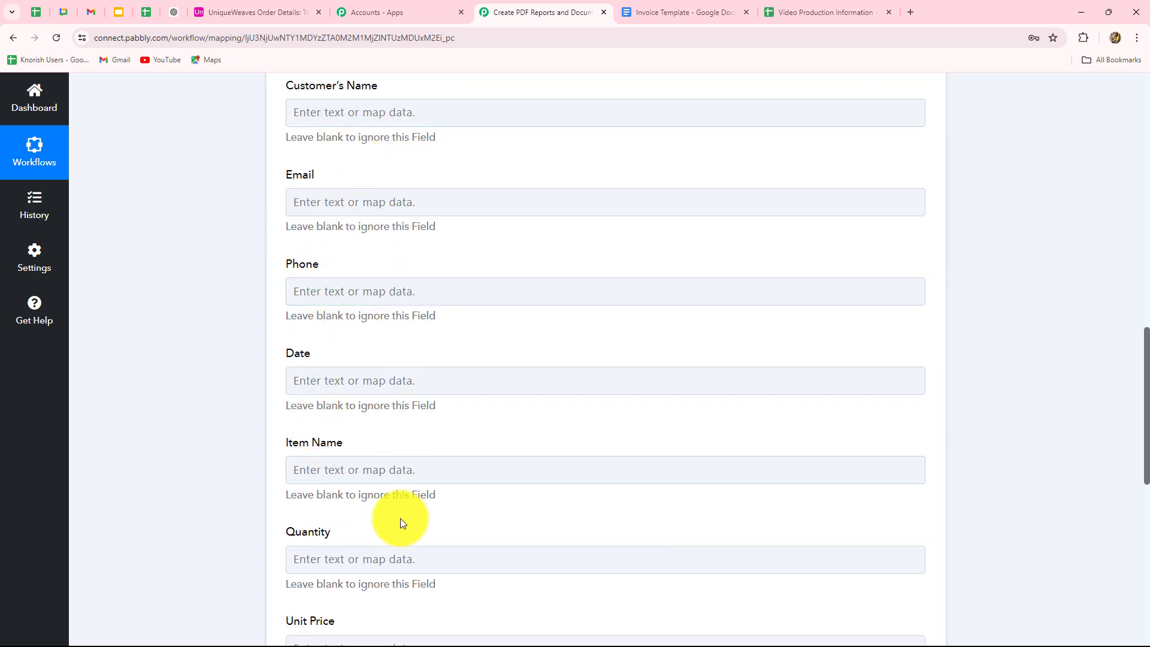
click(662, 11)
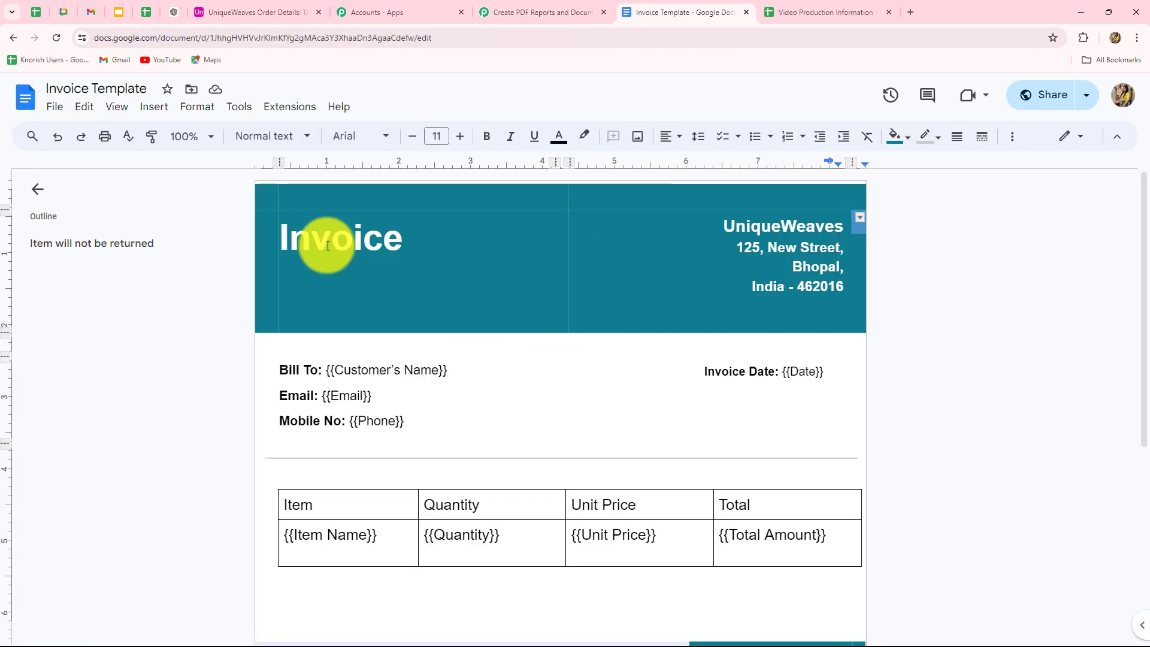
scroll(235, 284, down, 3)
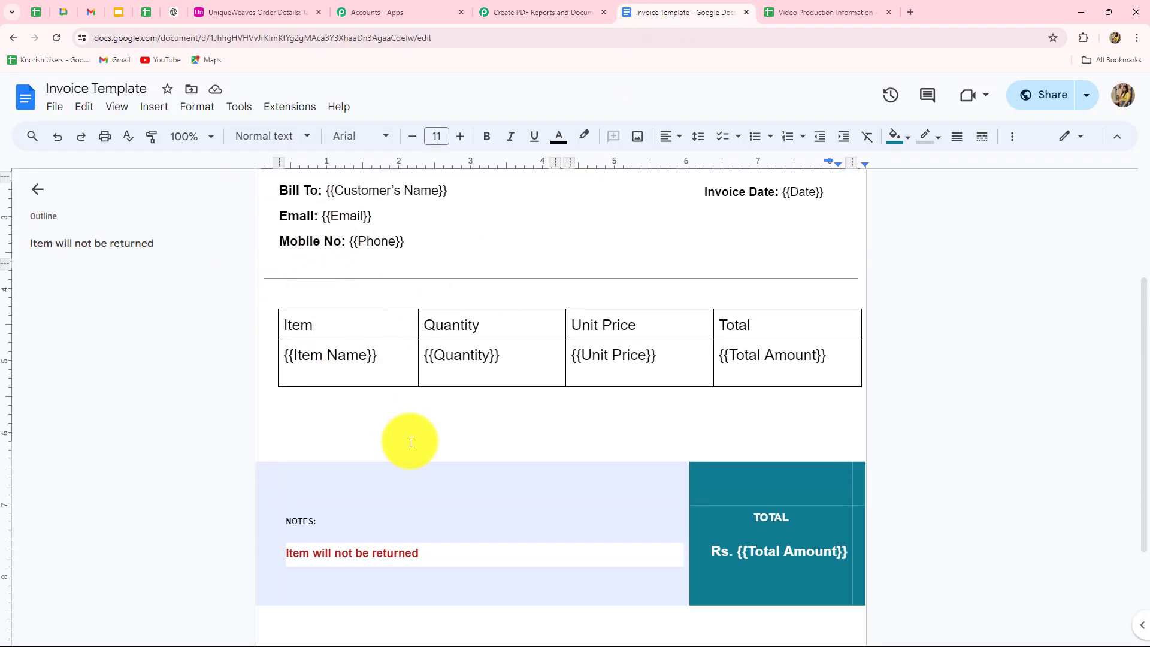
click(512, 11)
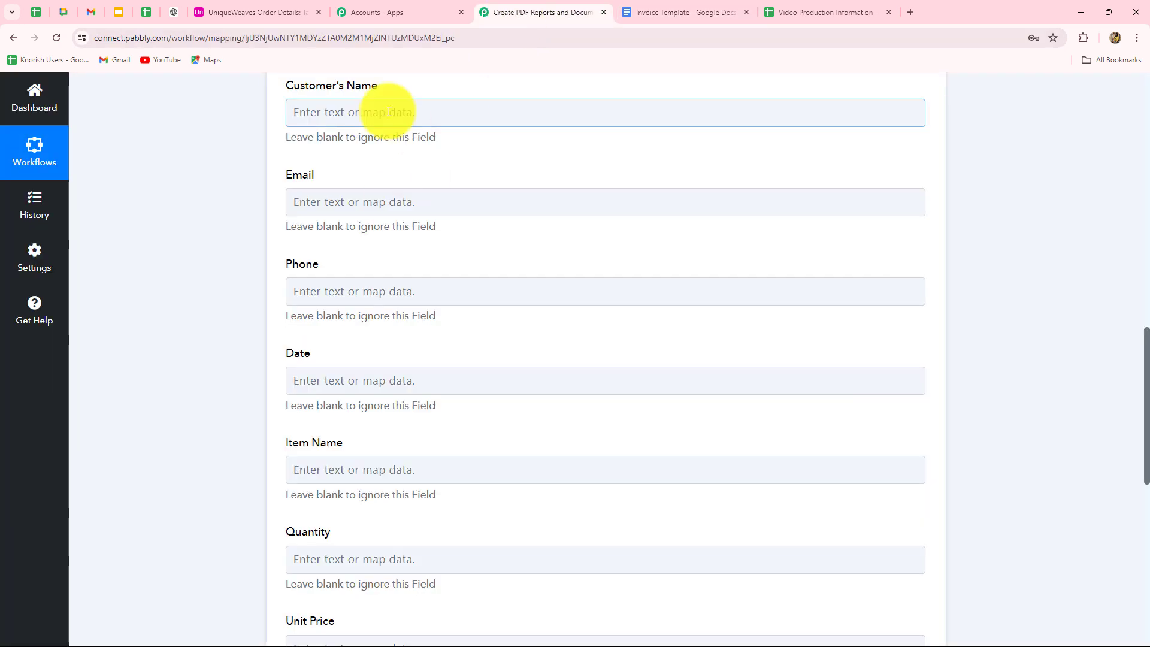
Map the Airtable customer's name, email and phone number into the Customer's Name, Email and Phone fields.
click(389, 112)
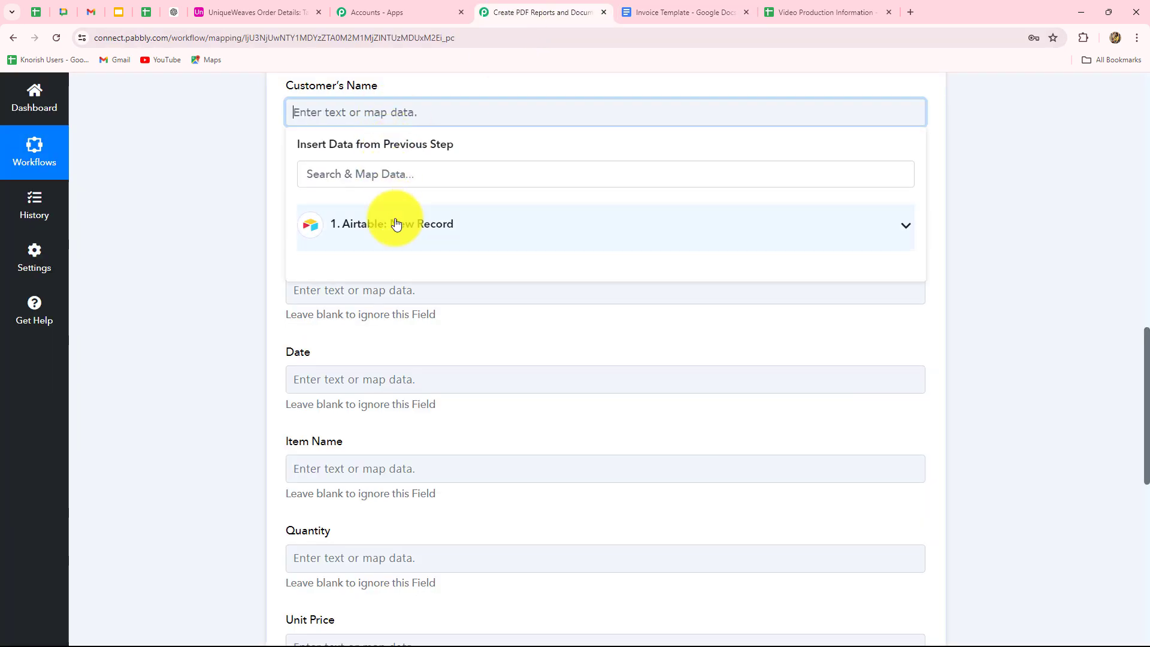
click(341, 226)
scroll(501, 377, down, 1)
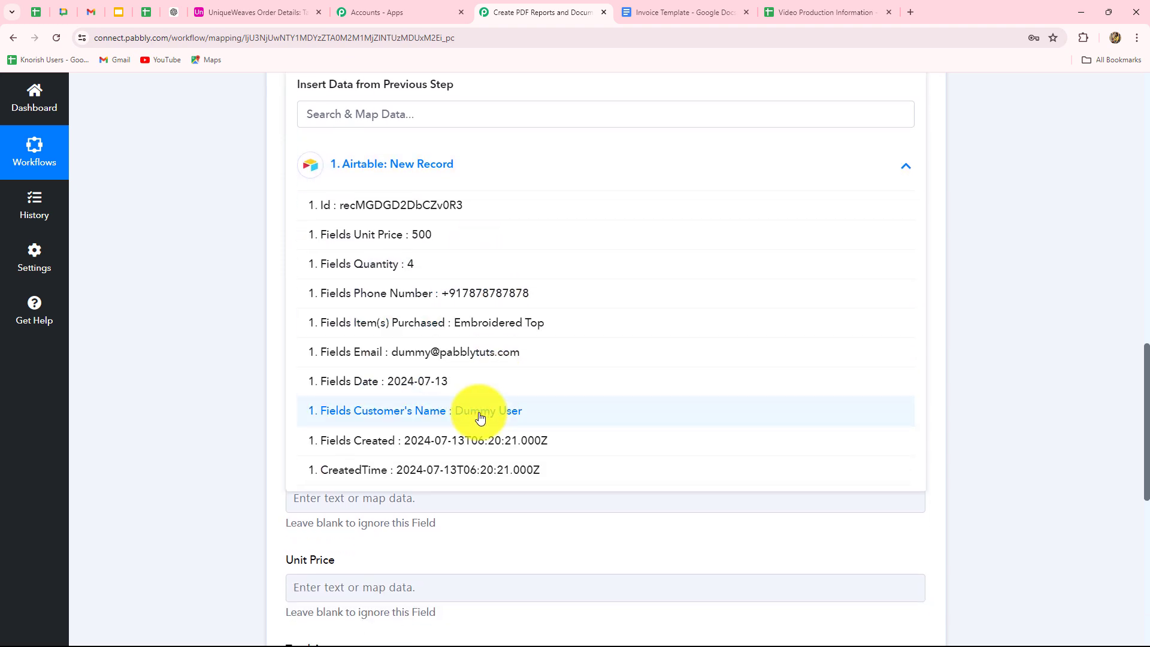
click(481, 417)
click(1032, 318)
click(385, 183)
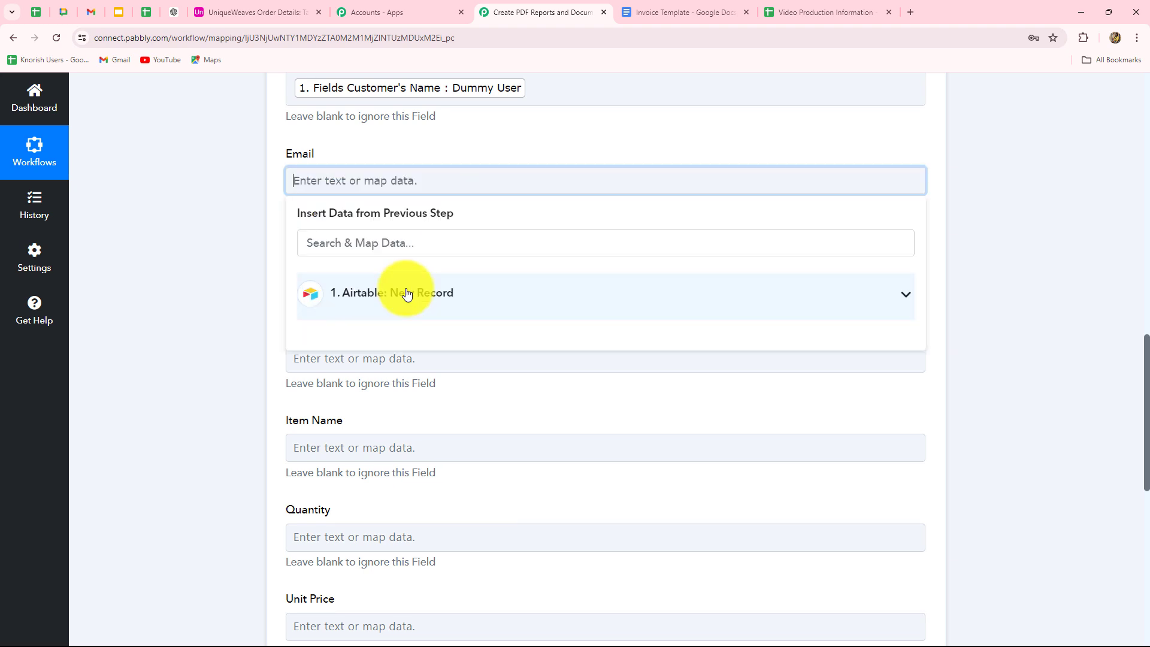
click(406, 294)
scroll(505, 482, down, 1)
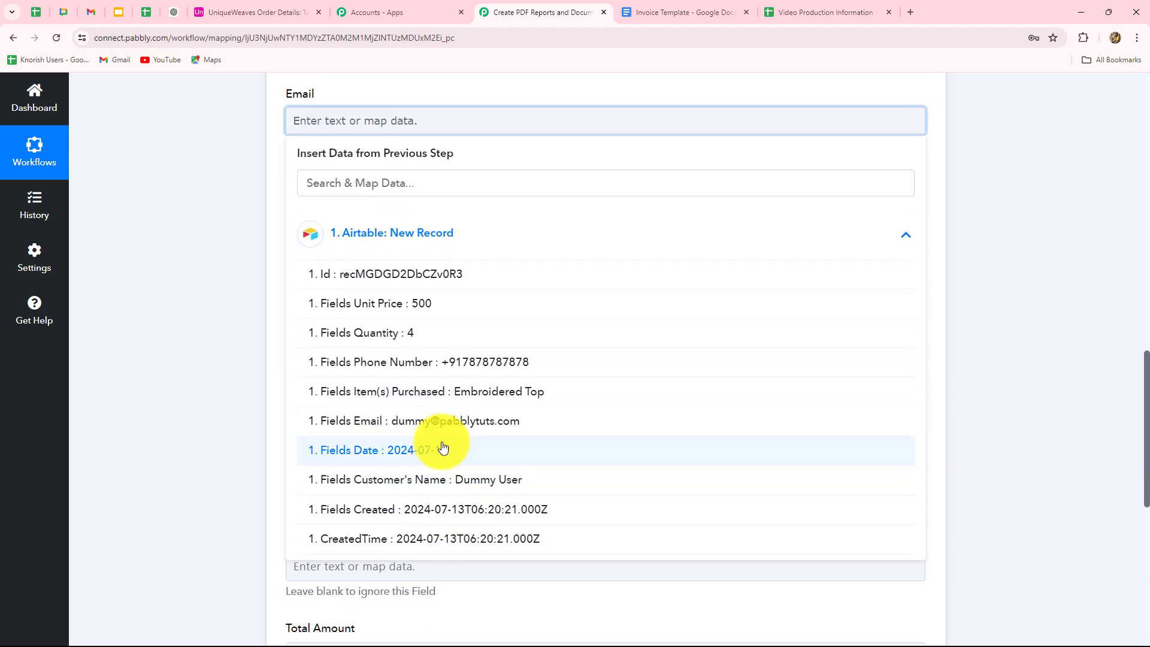
click(443, 421)
scroll(362, 174, down, 3)
click(370, 105)
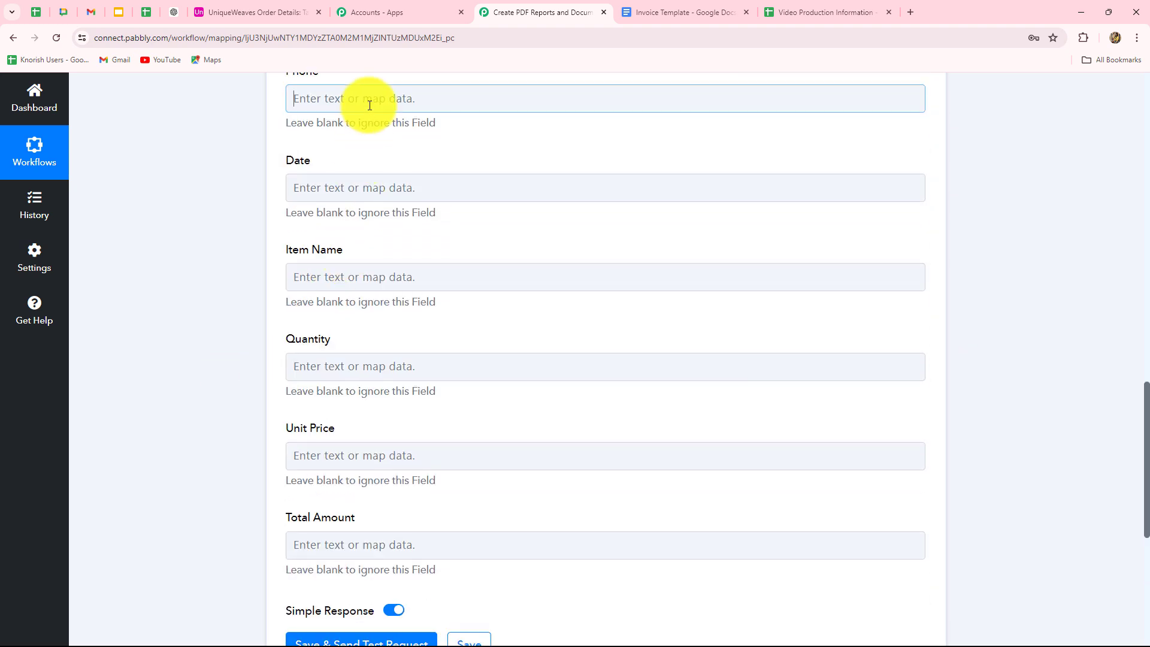
click(393, 221)
click(372, 336)
Map the Airtable Date and Item(s) Purchased into the Date and Item Name fields.
click(257, 260)
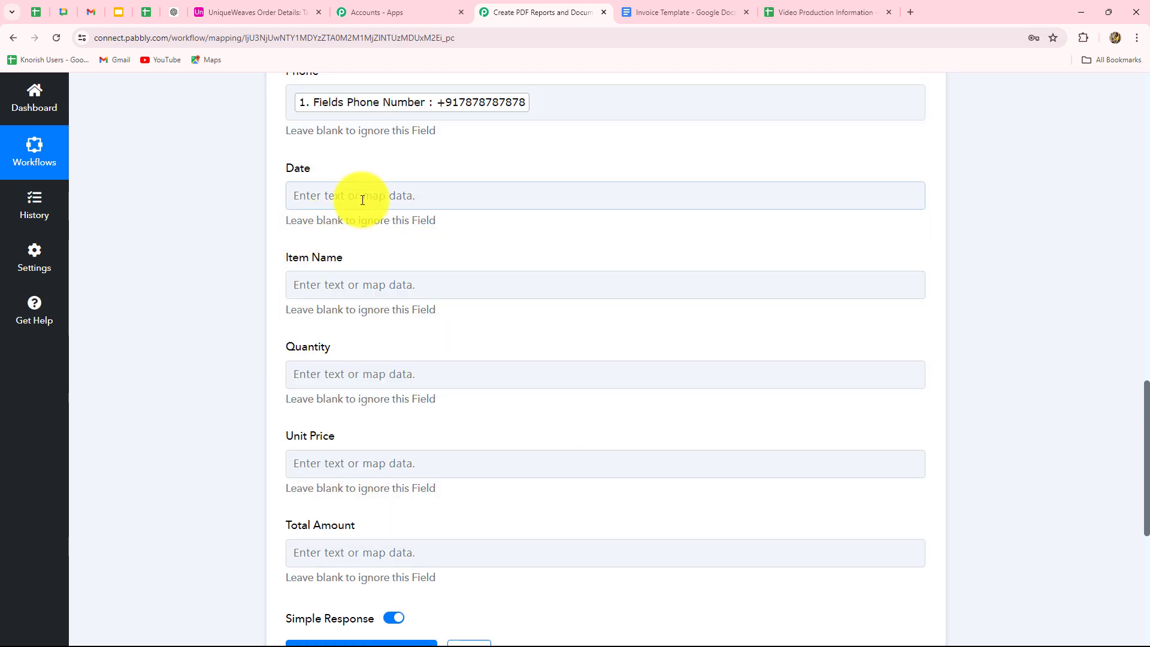
click(363, 199)
click(395, 309)
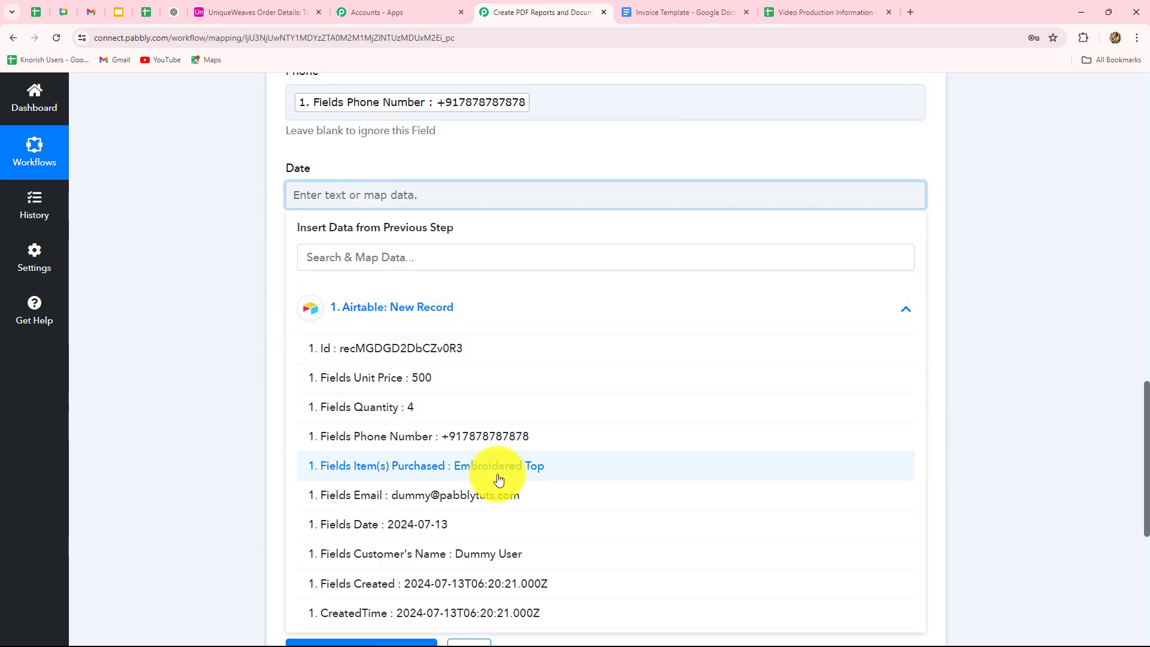
click(383, 524)
scroll(351, 219, down, 2)
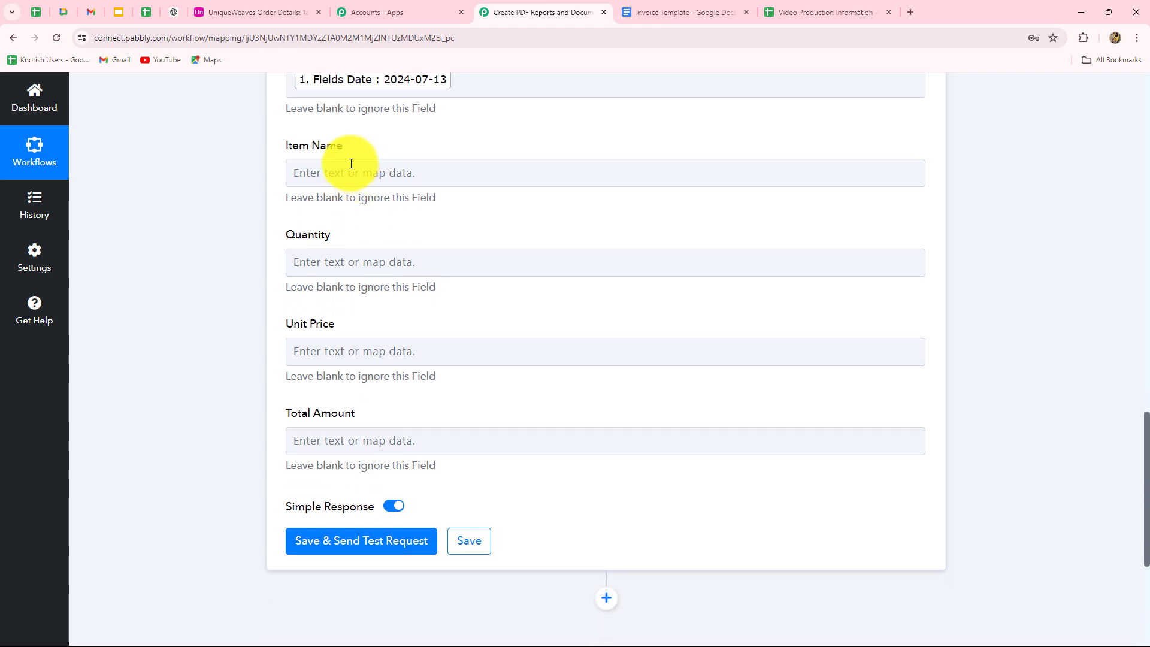
click(351, 164)
click(375, 120)
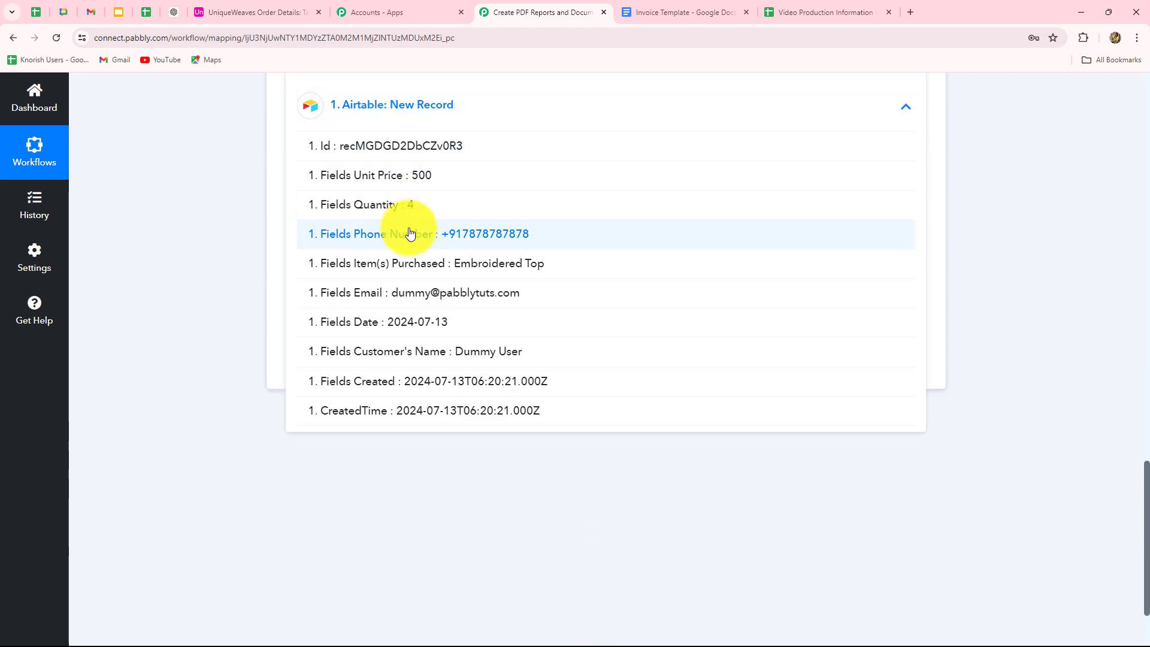
click(448, 264)
Map the Airtable Quantity (4) and Unit Price (500) into the Quantity and Unit Price fields.
scroll(448, 264, up, 1)
click(383, 181)
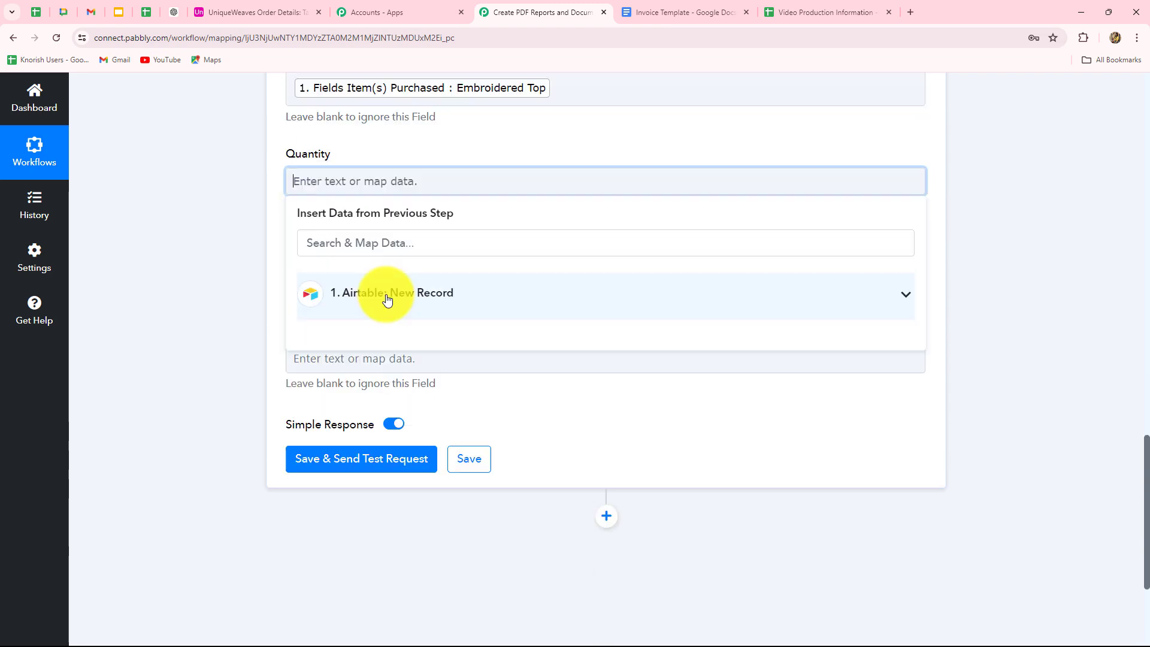
click(387, 295)
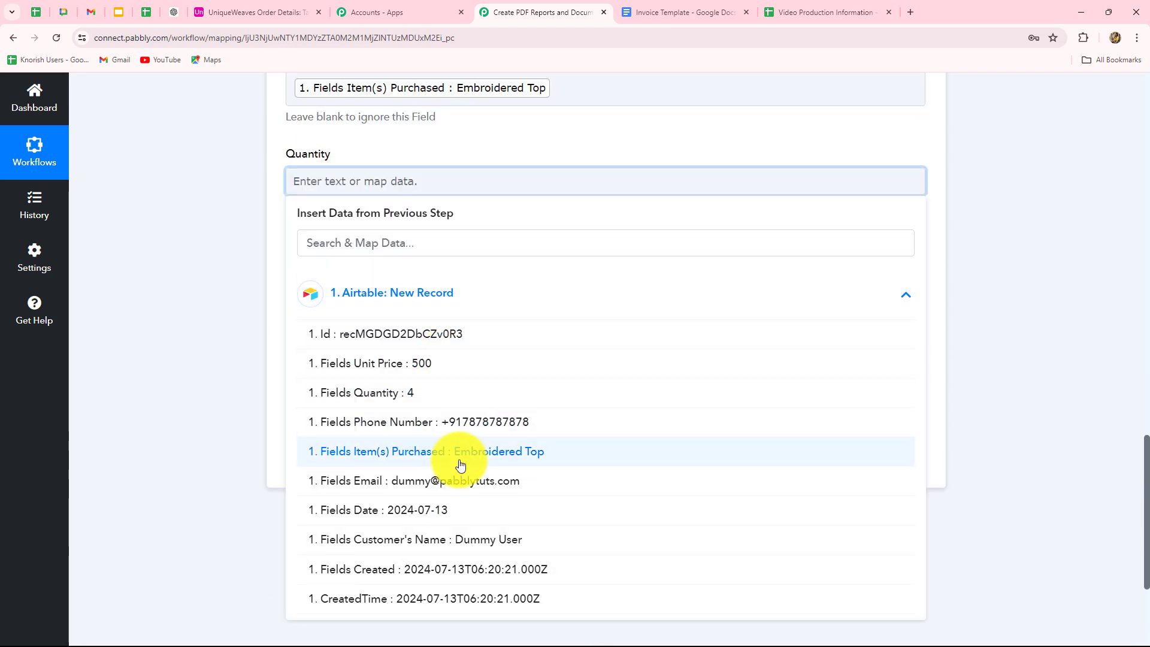
click(434, 394)
click(231, 332)
click(342, 276)
click(384, 390)
scroll(383, 455, down, 2)
click(370, 387)
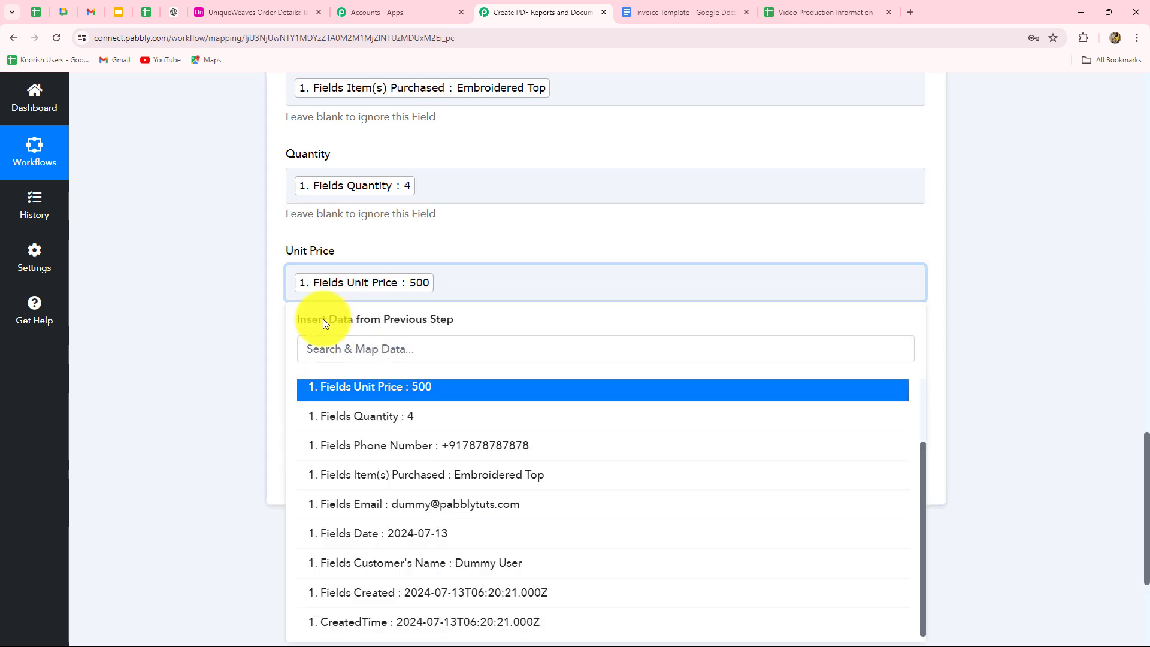
Leave the Total Amount field unmapped for now.
click(244, 326)
scroll(408, 335, down, 2)
click(380, 252)
scroll(377, 258, down, 1)
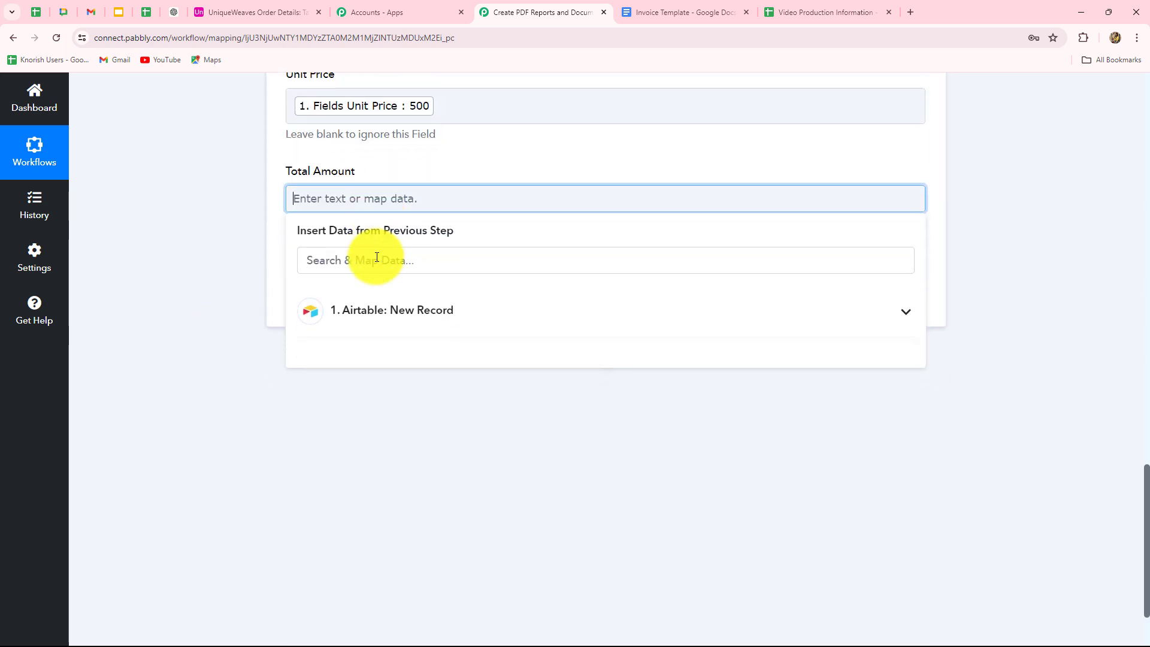
click(267, 280)
scroll(406, 191, up, 2)
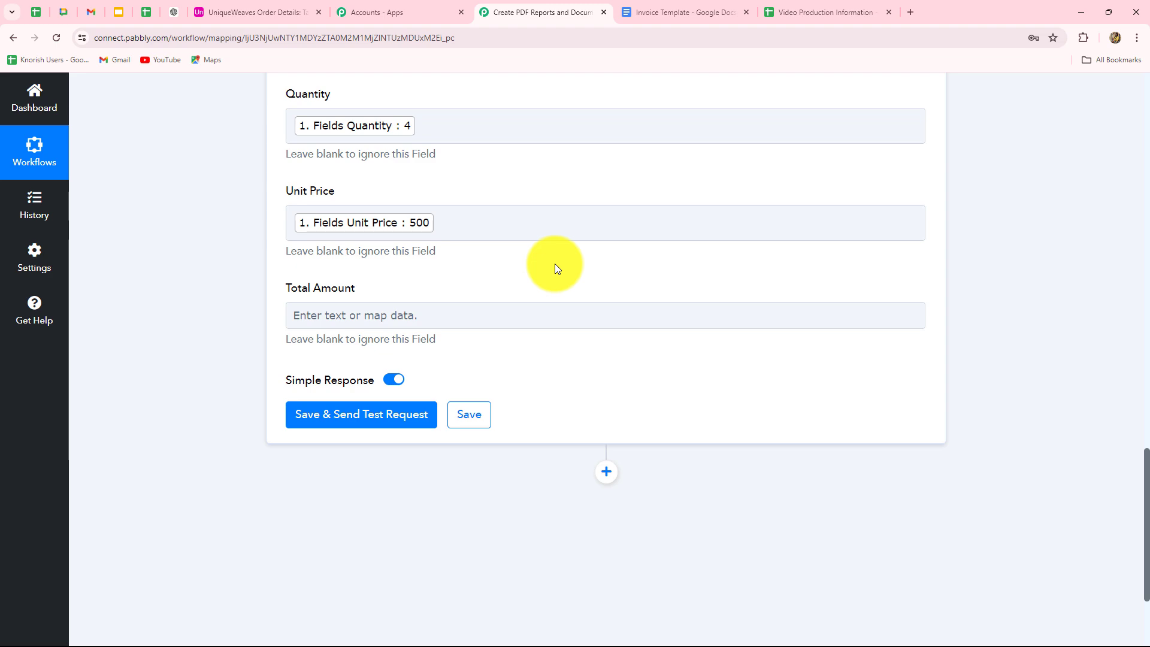
scroll(785, 394, up, 3)
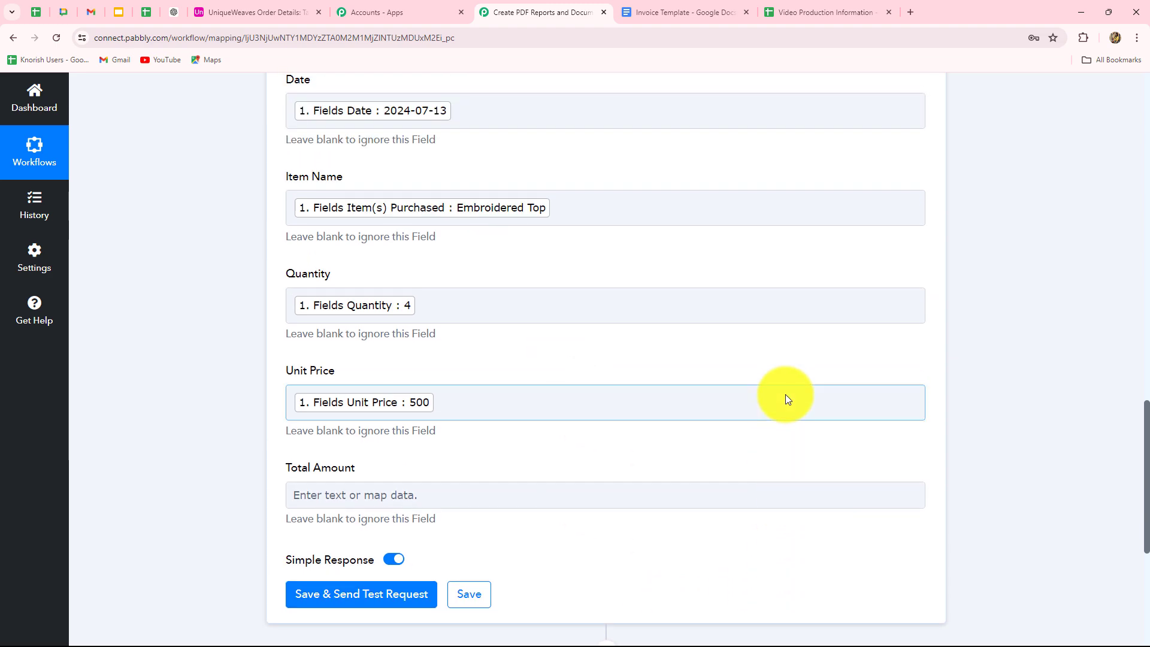
scroll(786, 394, up, 4)
scroll(786, 383, up, 15)
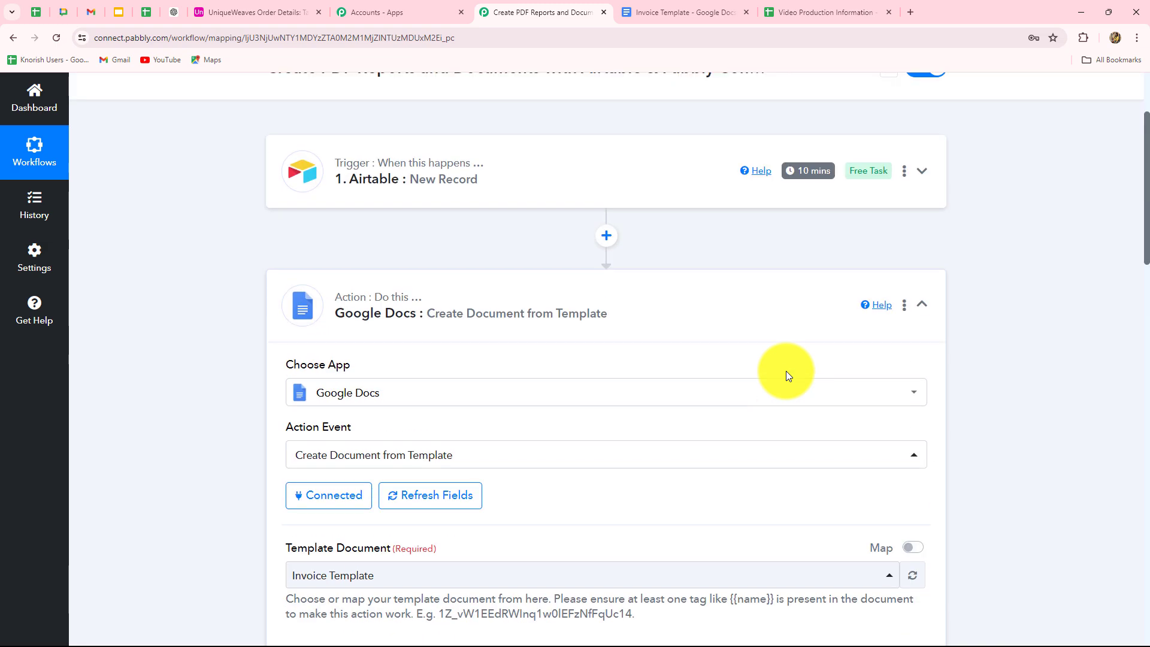
Insert a Number Formatter (Pabbly) step after the Airtable trigger, found by searching 'Numbe'.
click(605, 238)
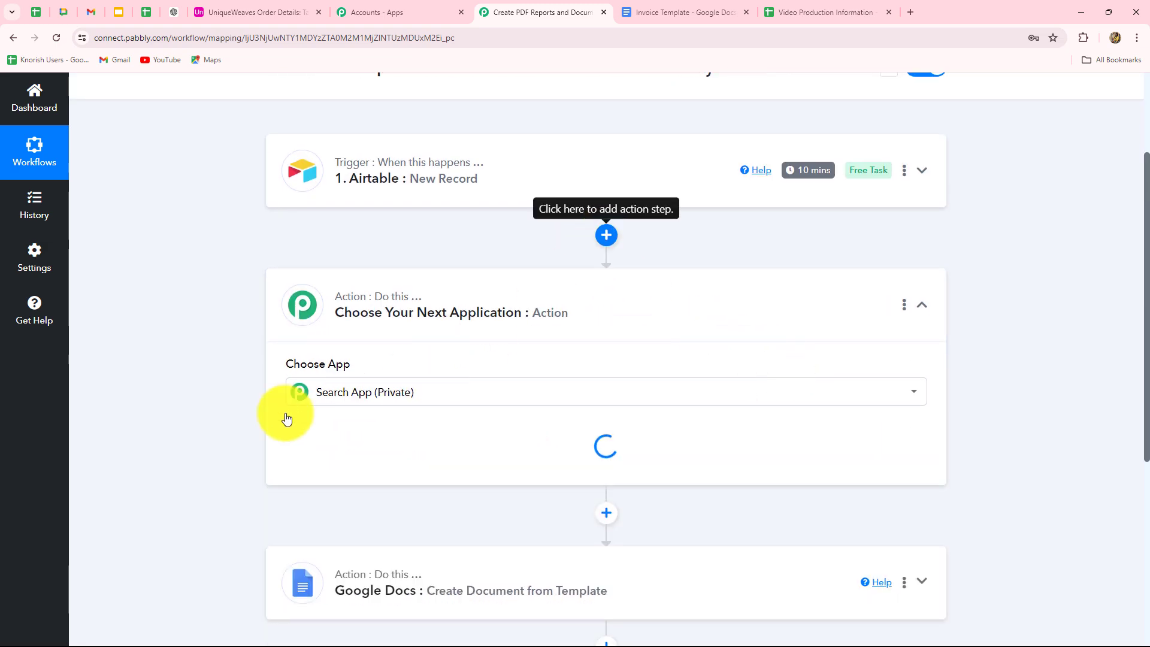
scroll(262, 362, down, 1)
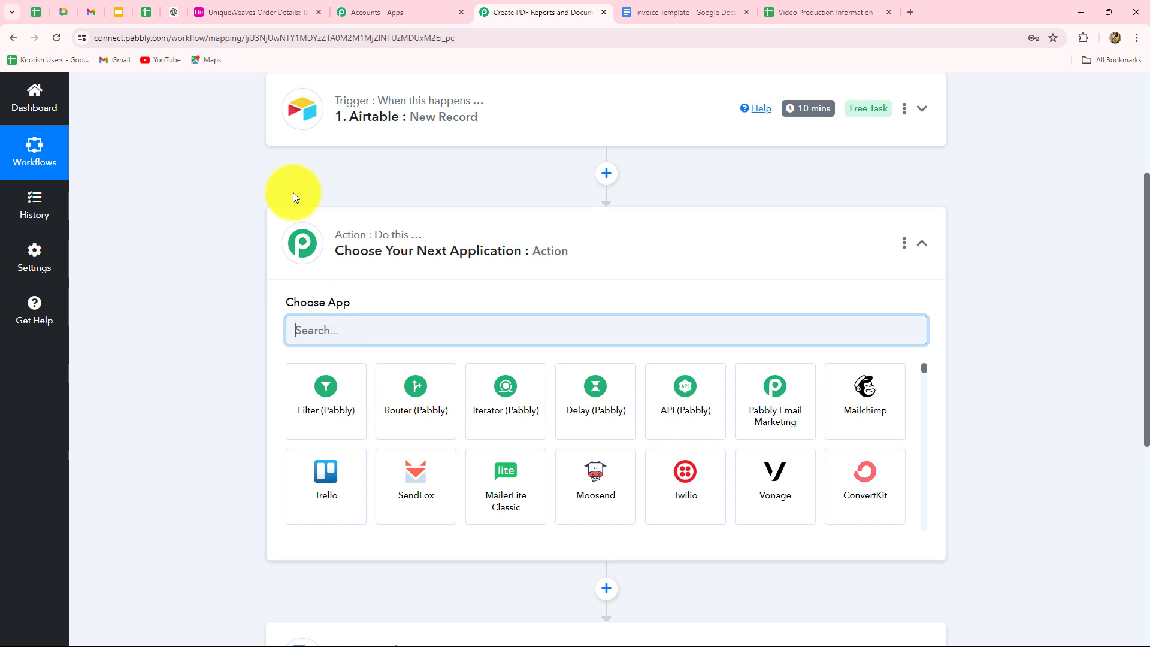
key(Caps_Lock)
text(Numbe)
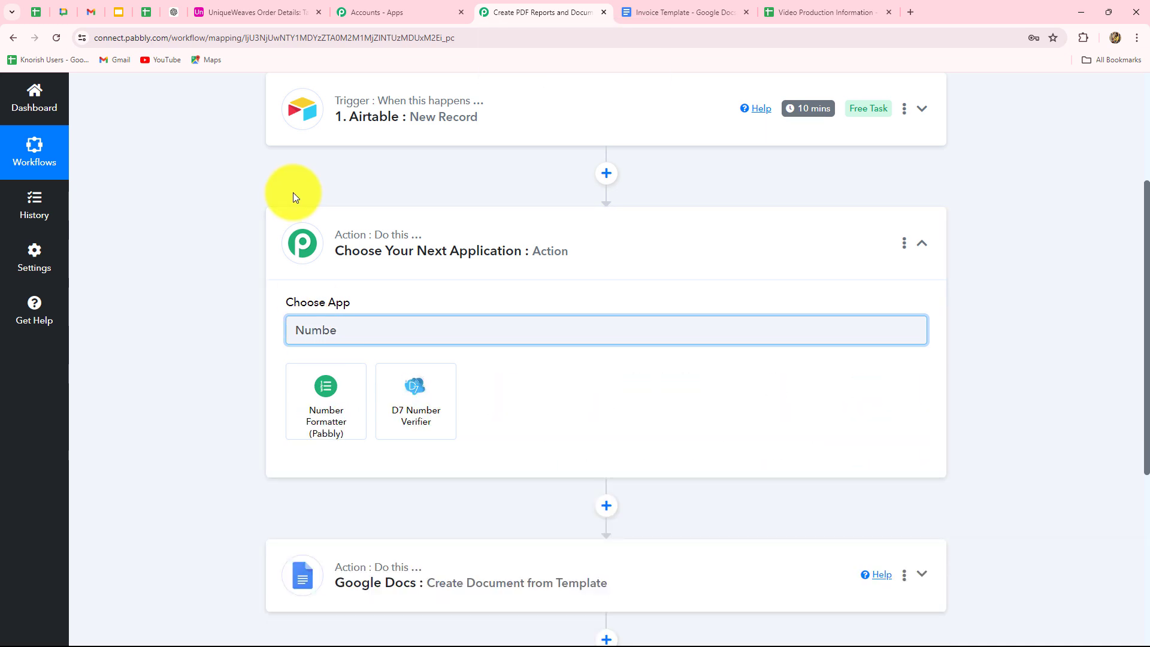
click(336, 401)
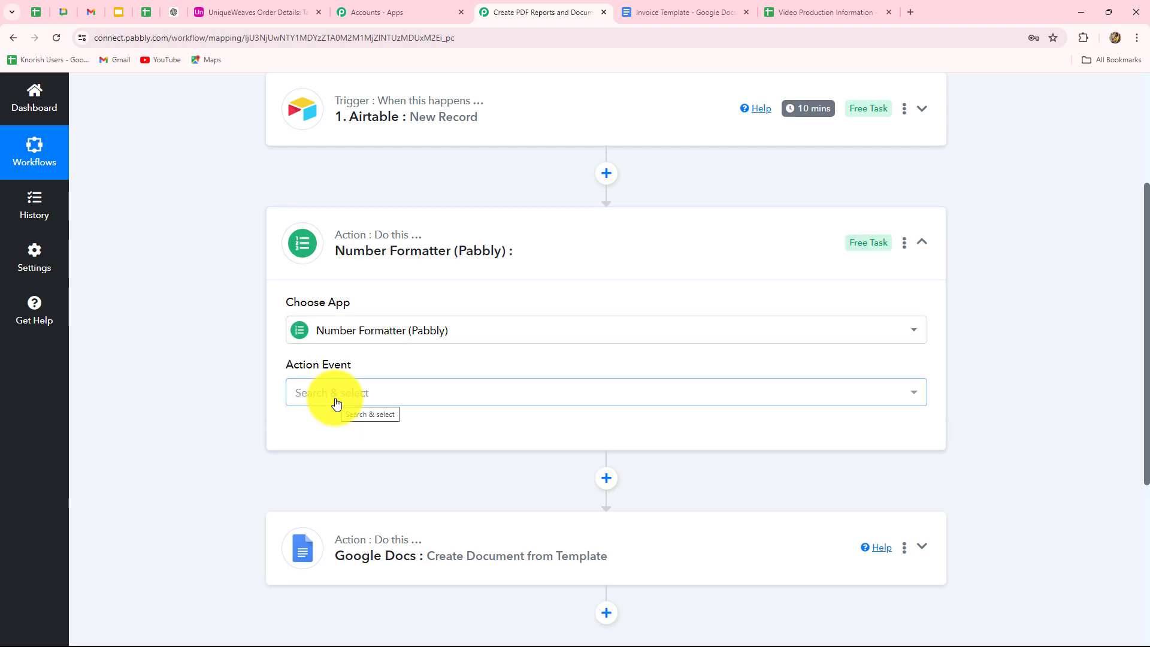
Use the Perform Math Operation event with Numbers set to the Airtable Unit Price and Quantity.
click(336, 403)
click(319, 300)
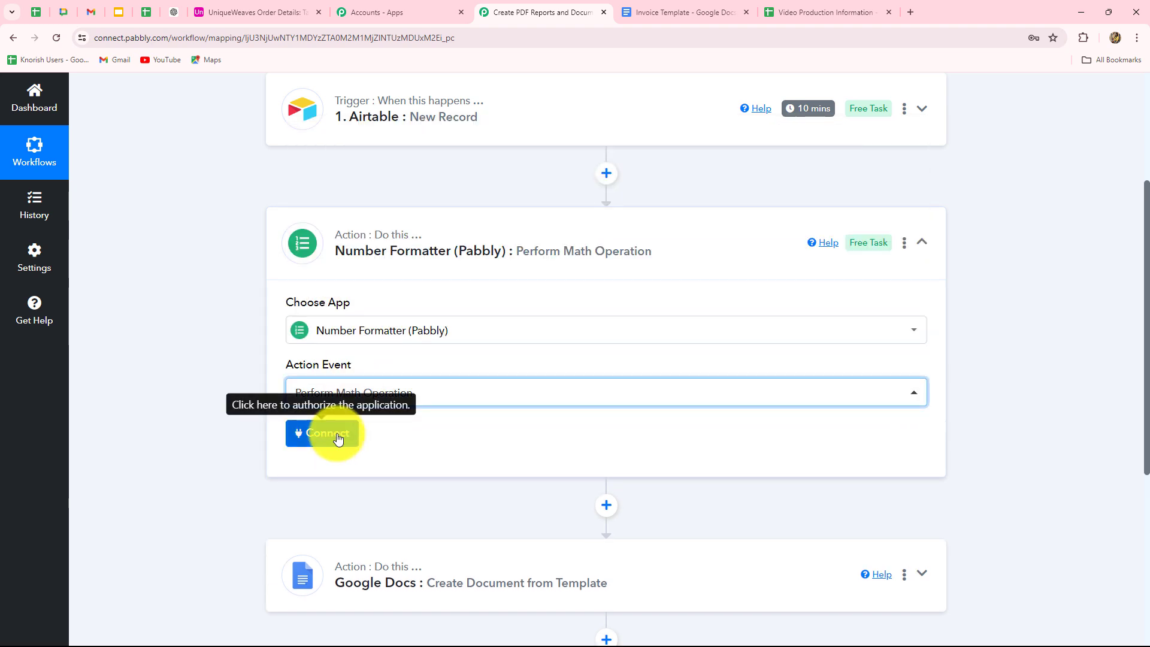
click(338, 439)
scroll(311, 227, down, 4)
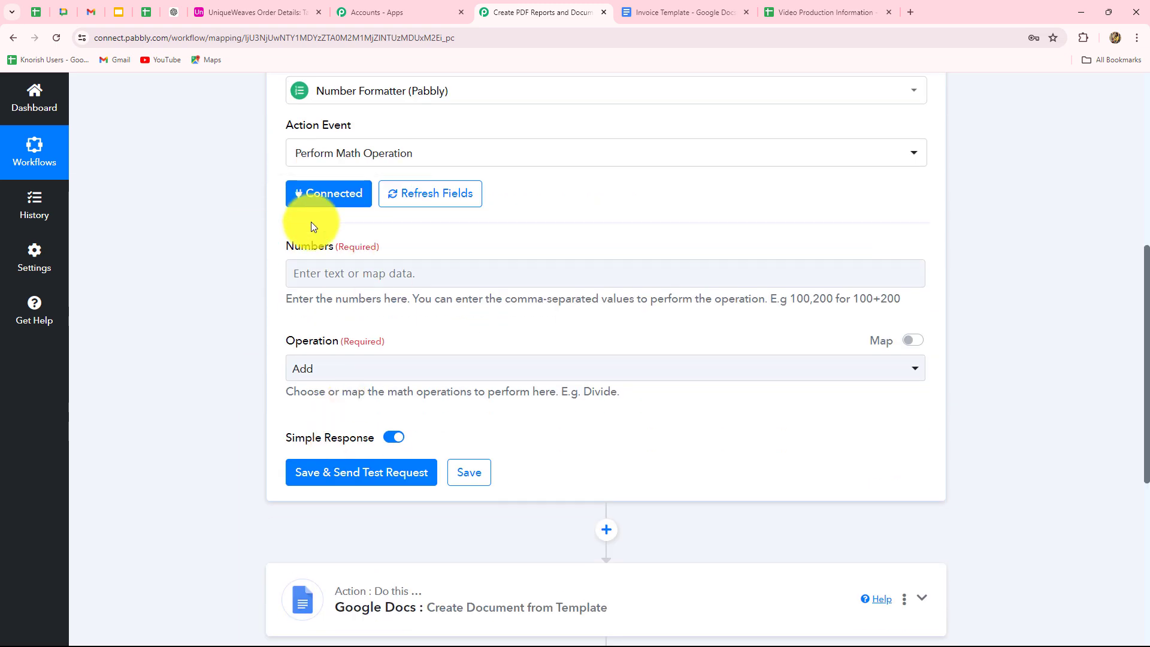
click(511, 271)
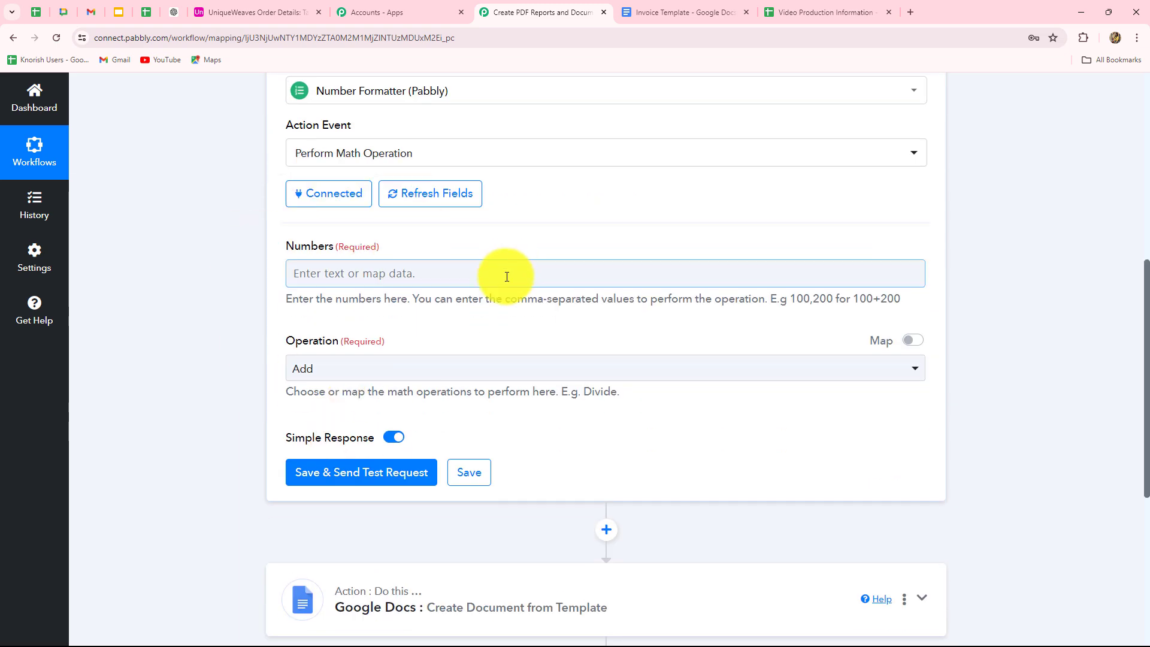
scroll(509, 275, down, 2)
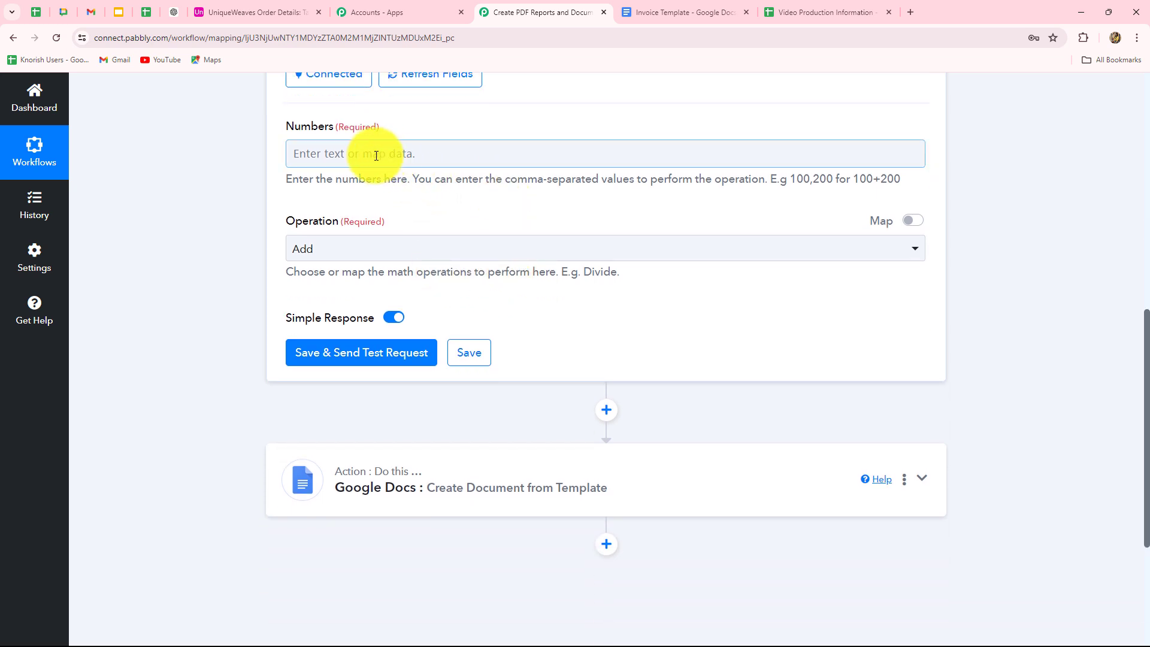
click(340, 152)
click(346, 281)
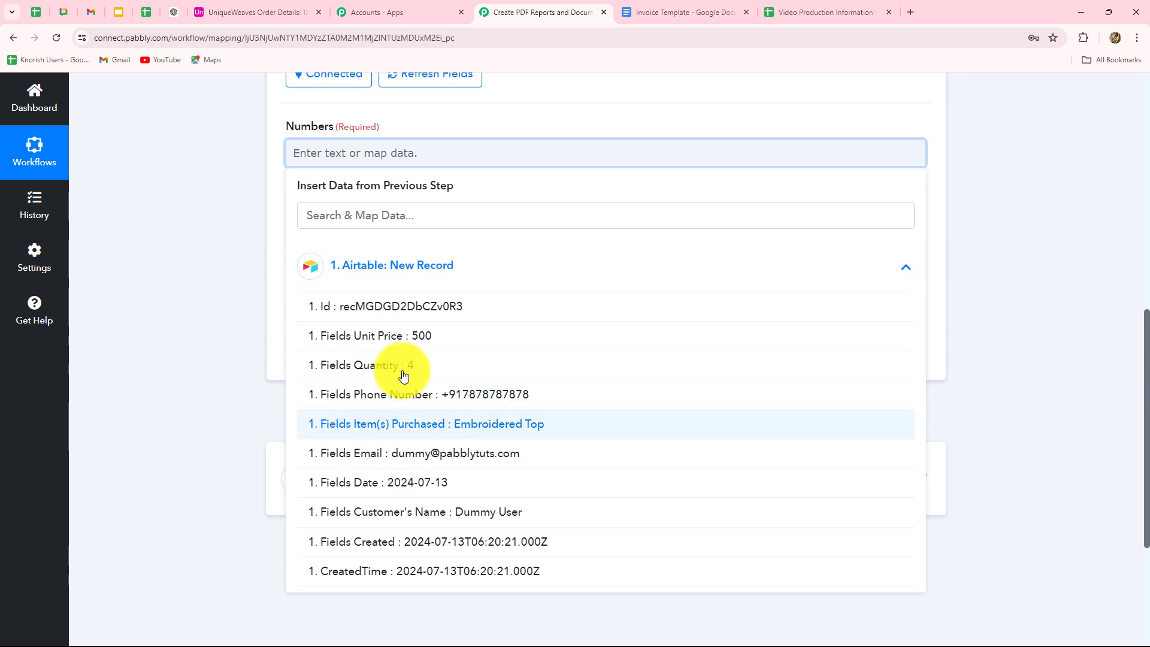
click(413, 338)
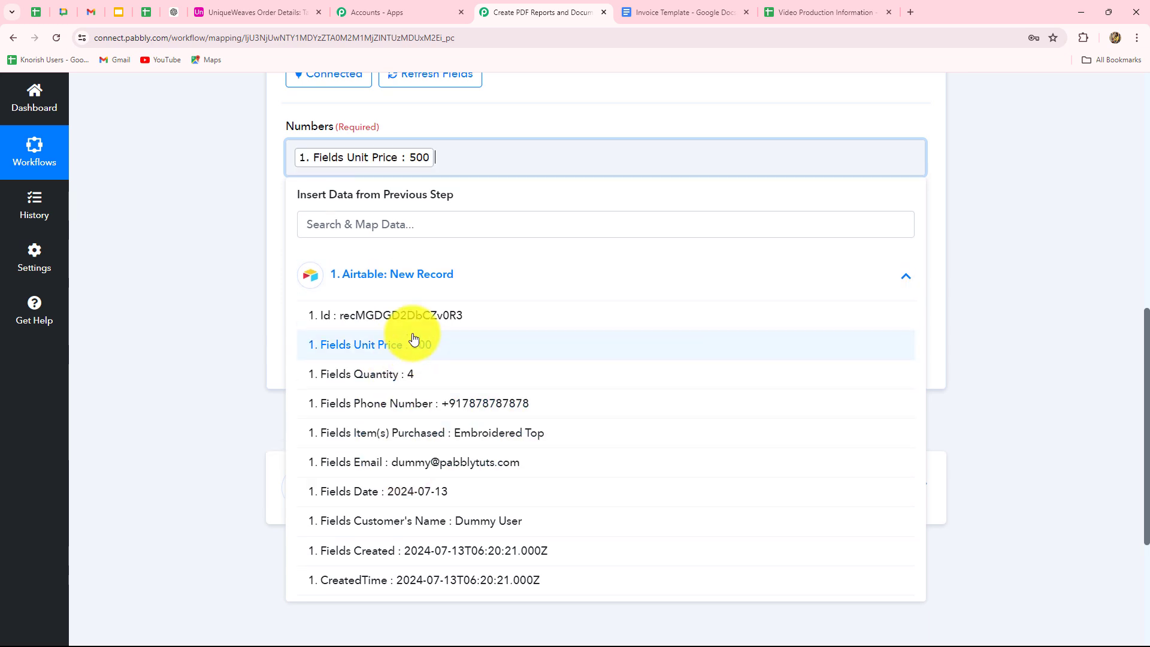
text(,)
click(410, 374)
click(202, 343)
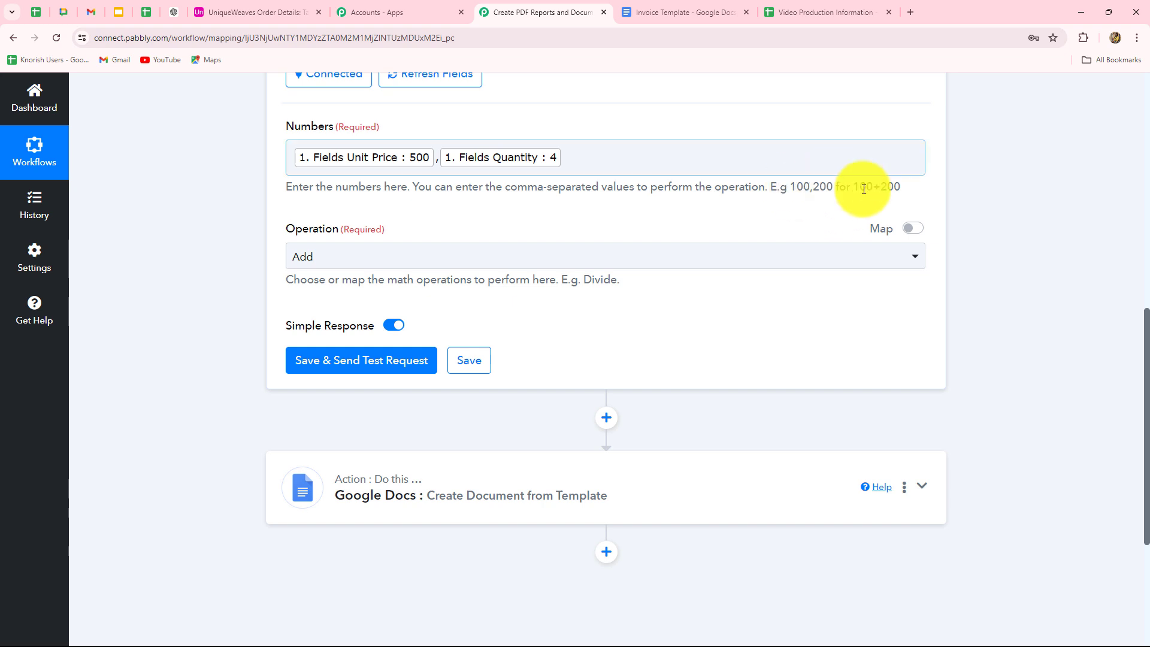
Set the operation to Multiply and test the step, returning Result 2000.
drag(854, 188, 917, 192)
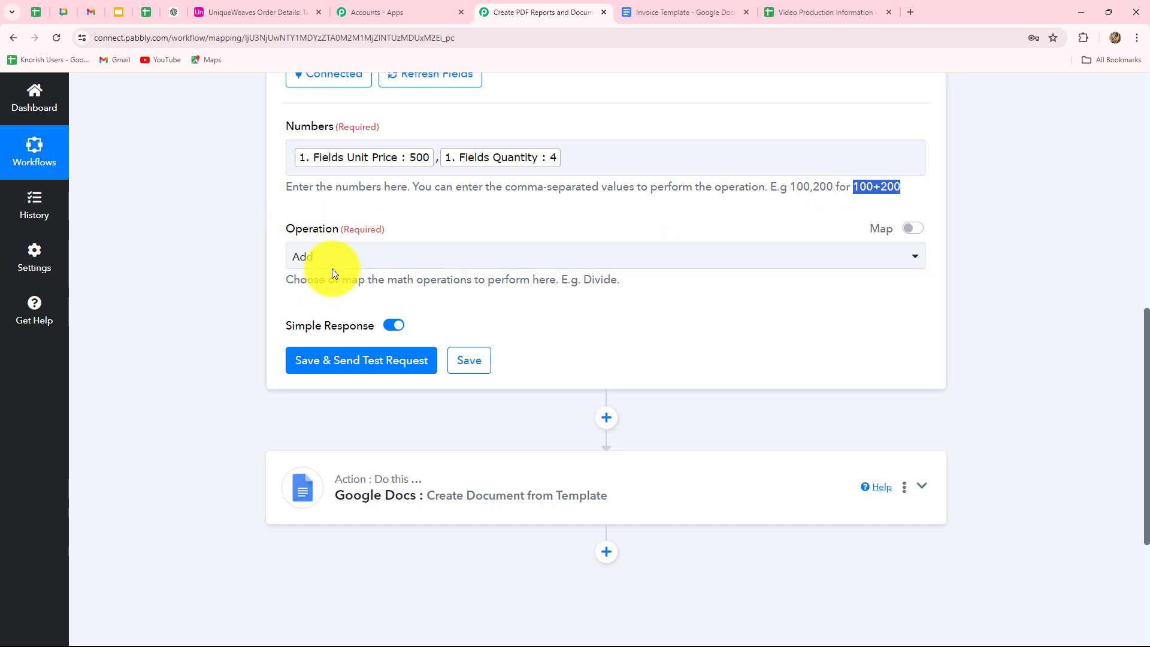
click(345, 259)
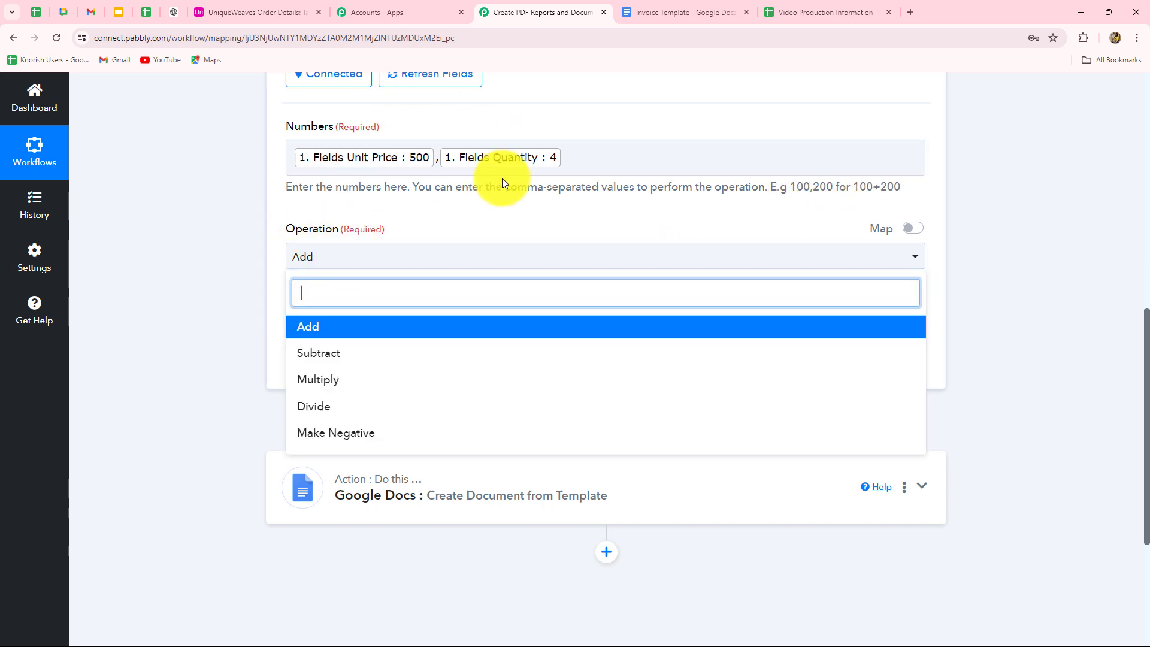
click(333, 385)
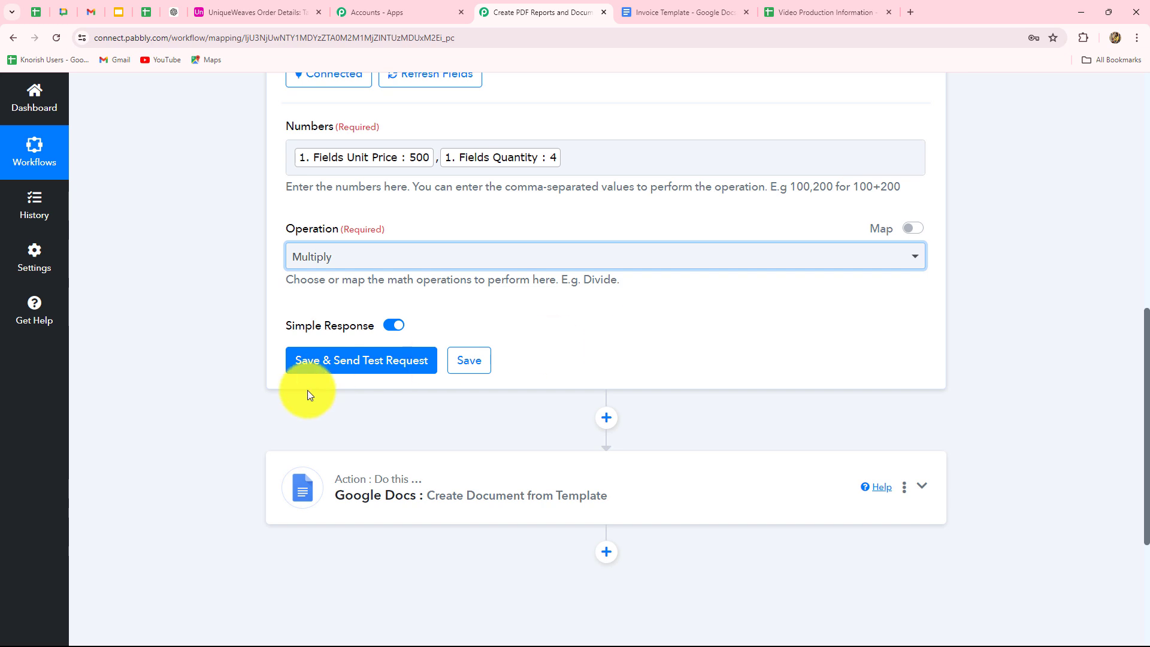
click(338, 372)
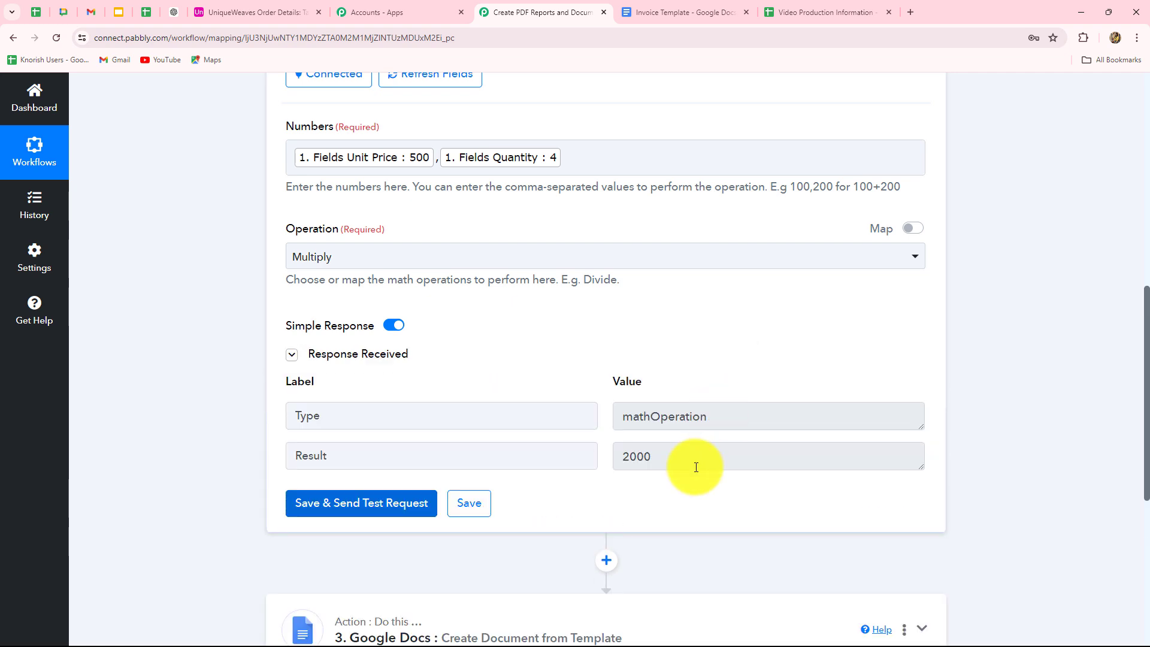
click(695, 467)
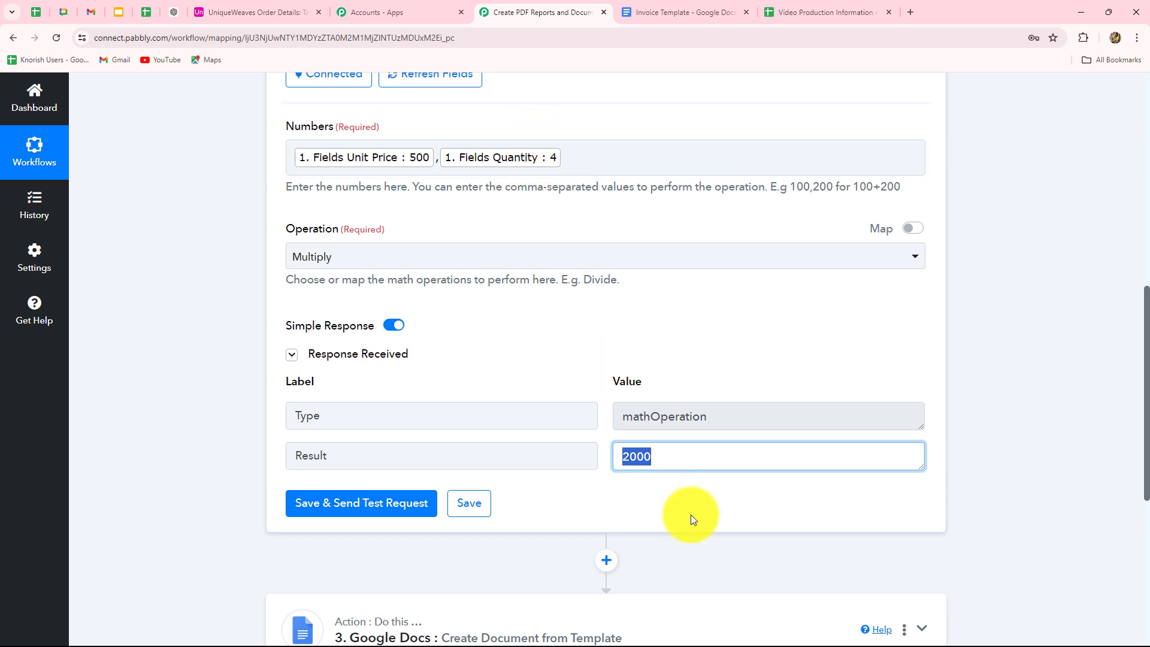
Map the Result 2000 into Total Amount and test, getting a new document's DocumentId.
scroll(688, 516, down, 4)
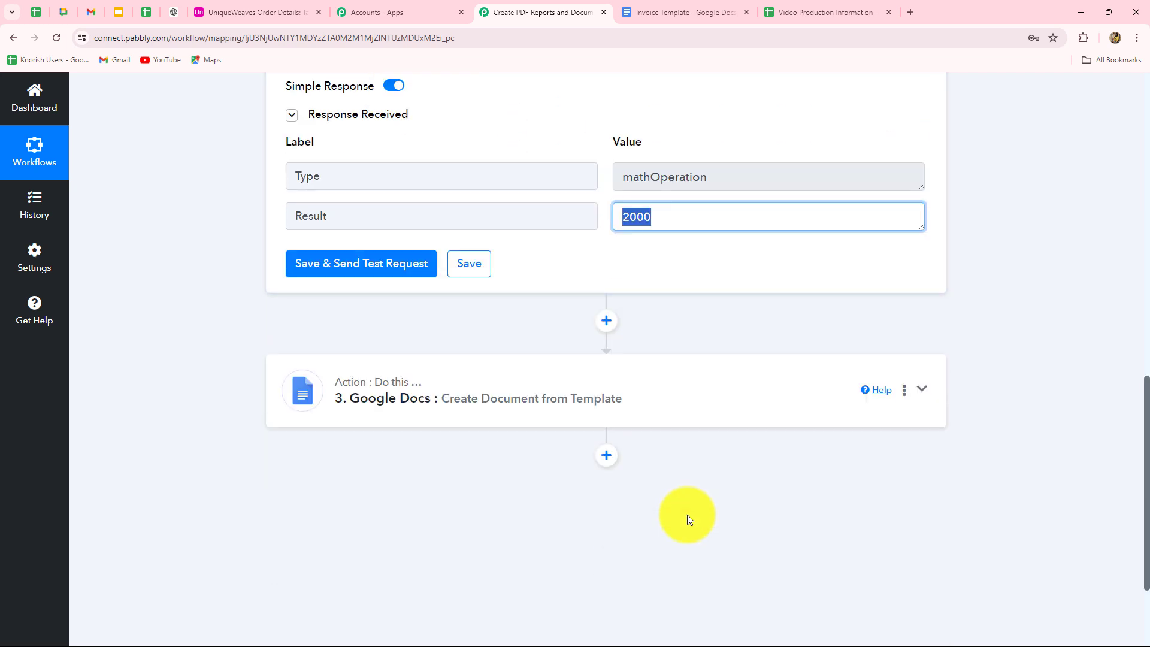
click(499, 413)
scroll(612, 455, down, 8)
scroll(620, 473, down, 5)
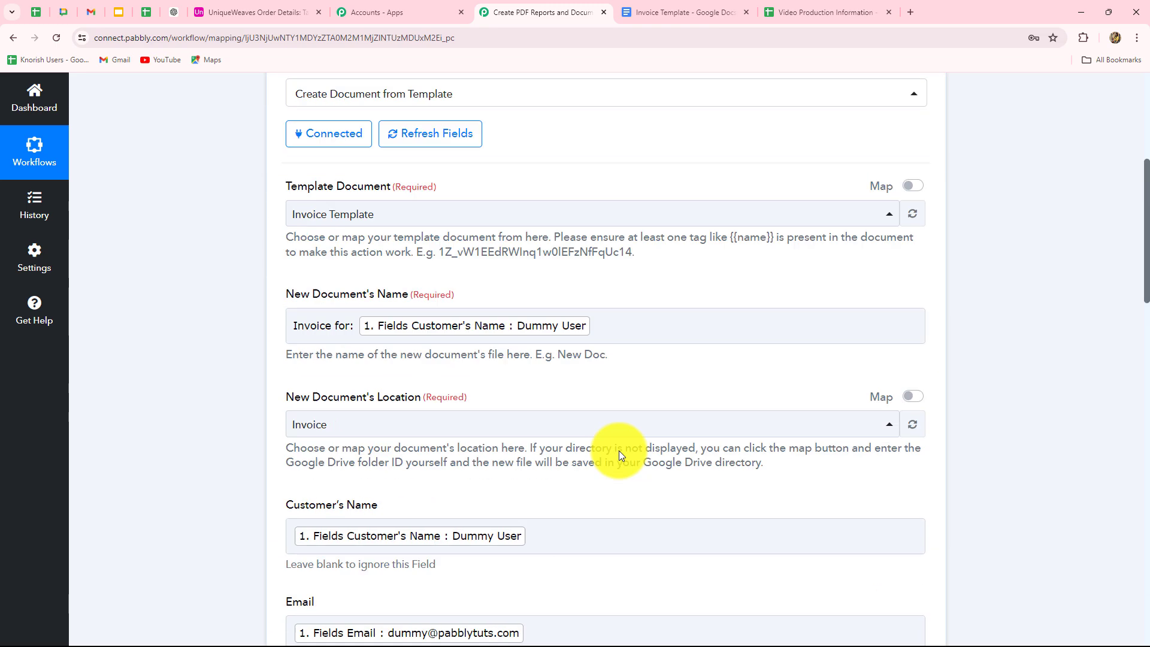
scroll(619, 451, down, 15)
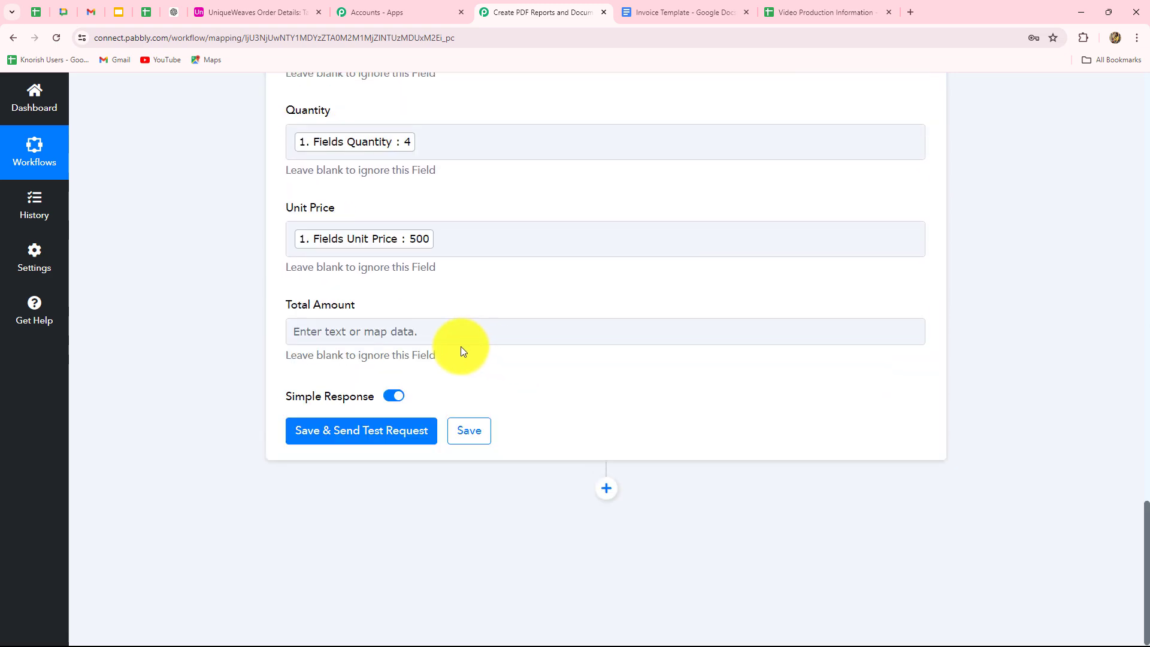
click(461, 333)
click(359, 570)
click(334, 440)
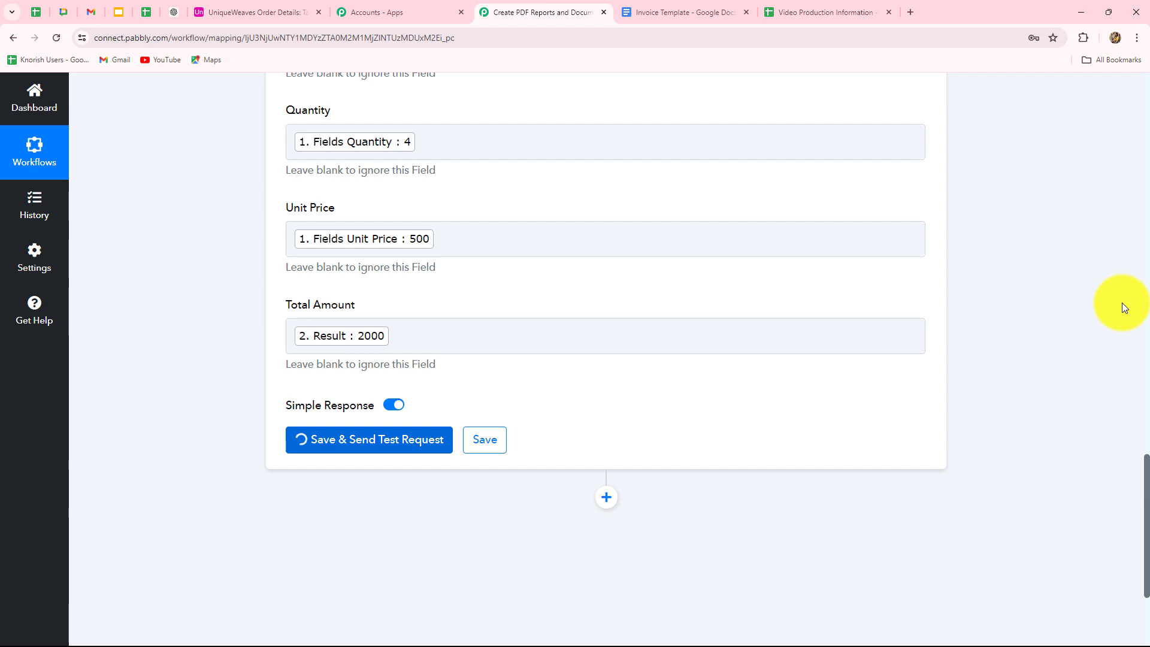
scroll(771, 390, down, 5)
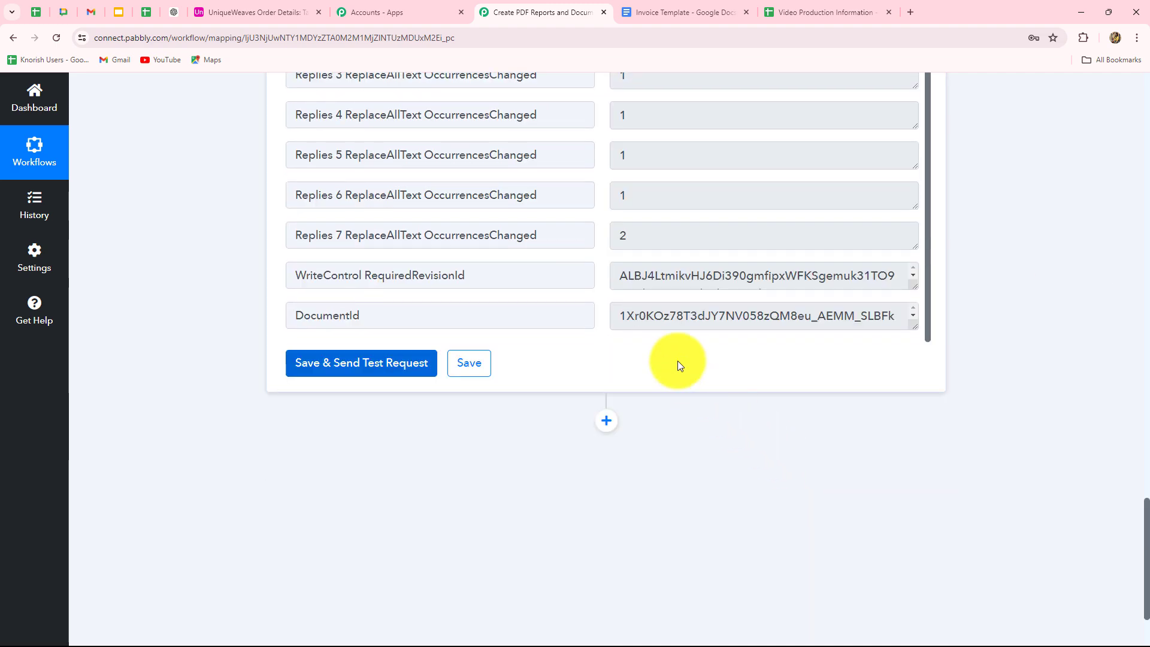
triple_click(623, 316)
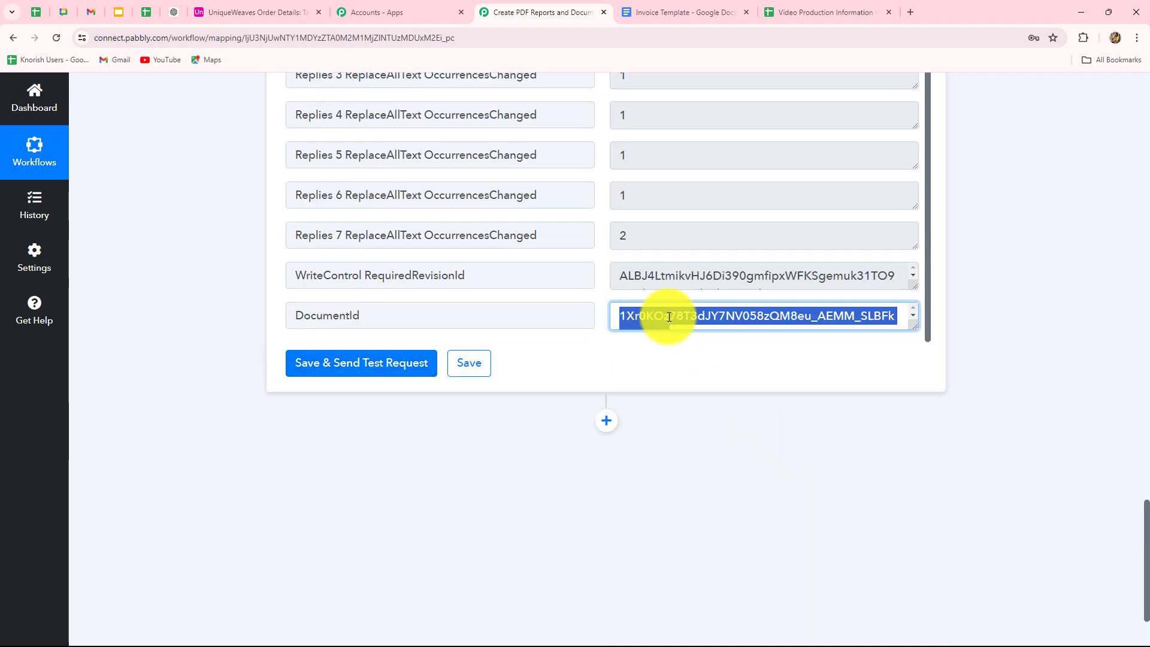
Open the generated 'Invoice for: Dummy User' document from the Google Docs list.
click(649, 13)
click(15, 37)
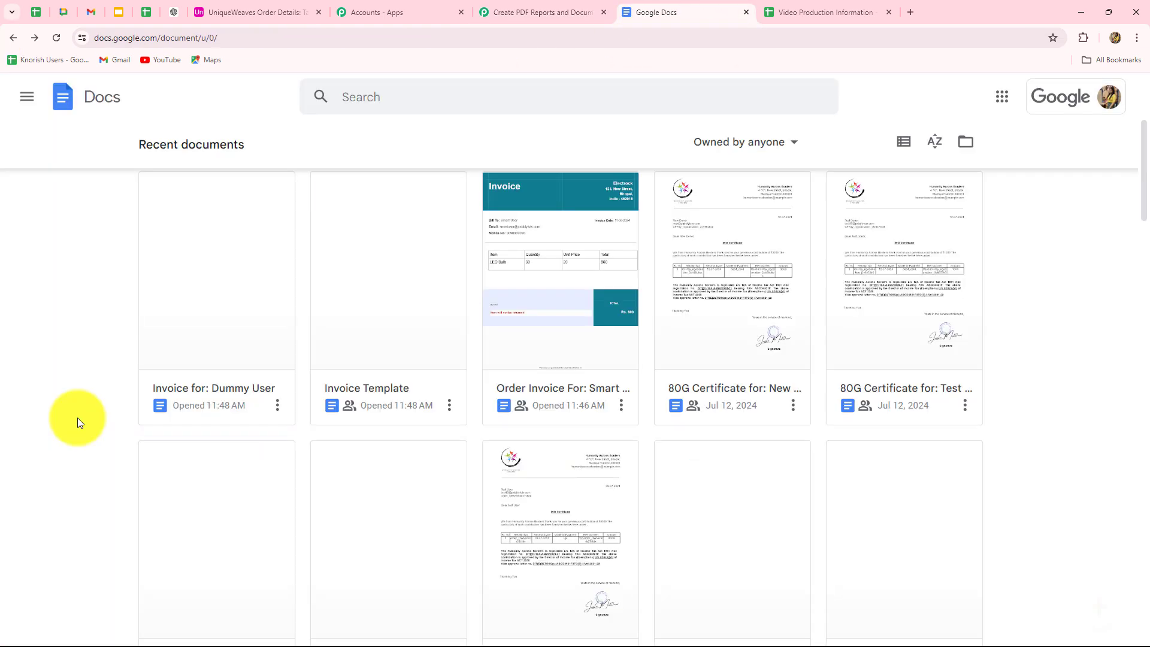
click(230, 355)
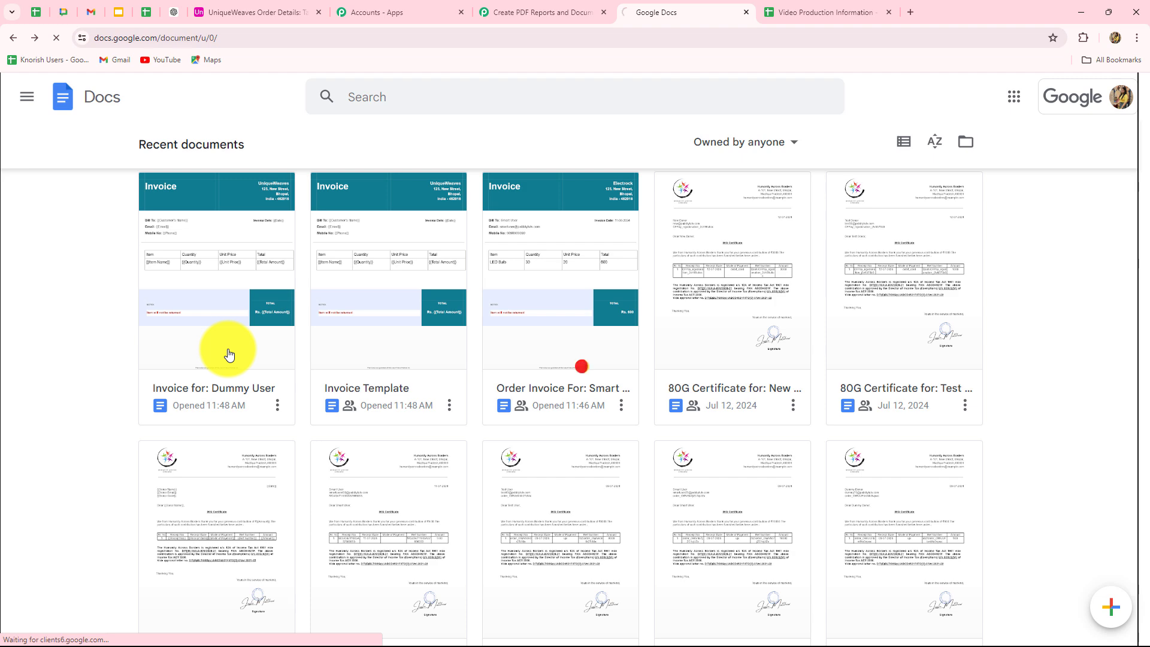
scroll(229, 350, down, 3)
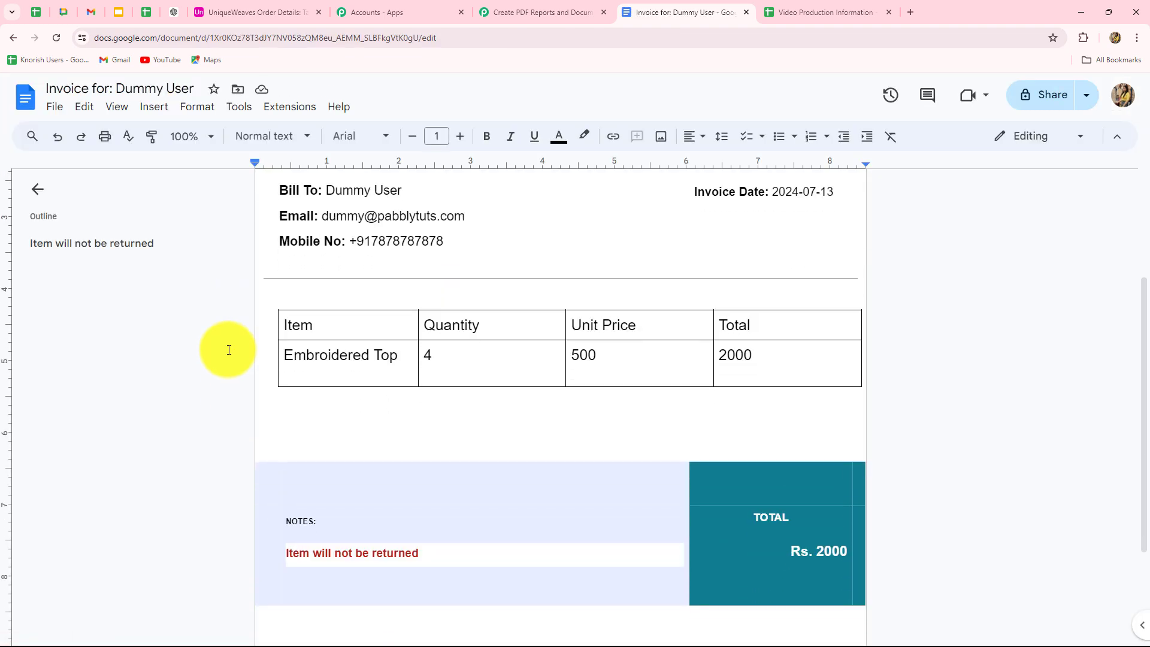
scroll(229, 350, up, 3)
scroll(441, 390, down, 2)
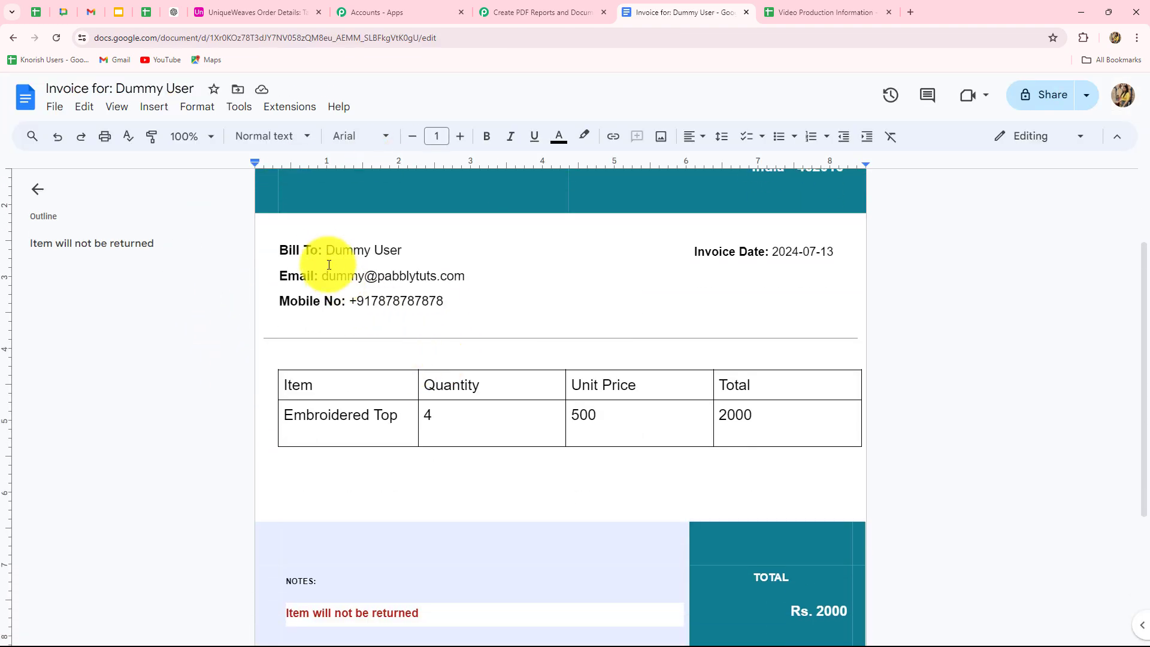
Check the invoice's customer name, email and Rs. 2000 total, then return to Pabbly Connect.
drag(324, 251, 400, 250)
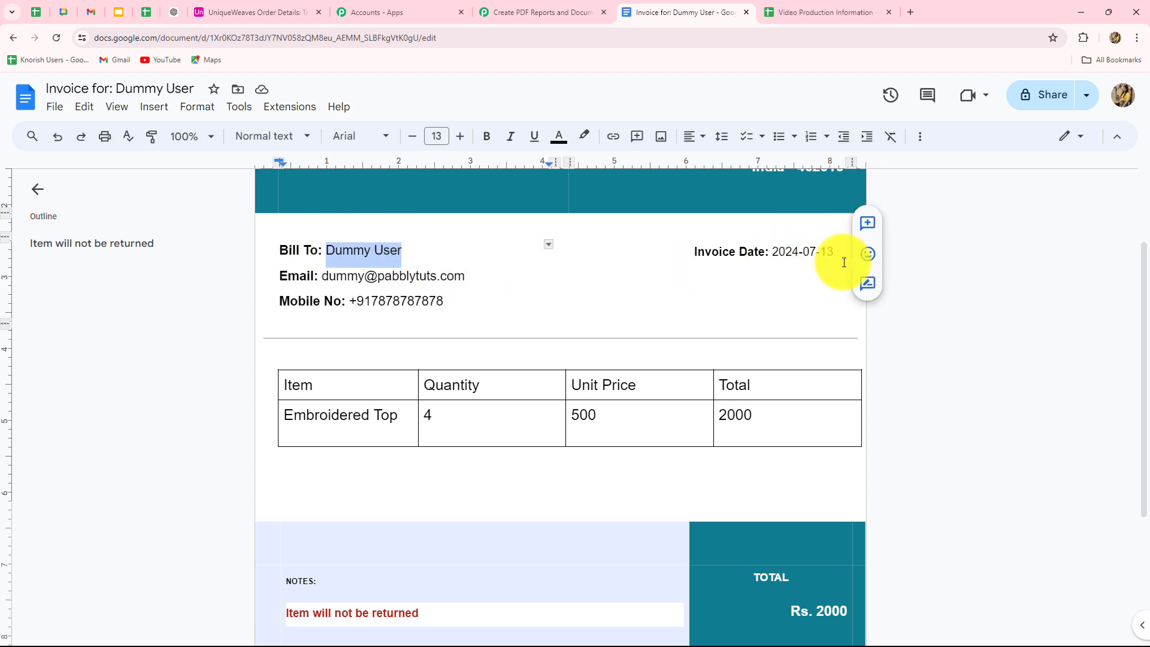
drag(321, 275, 502, 274)
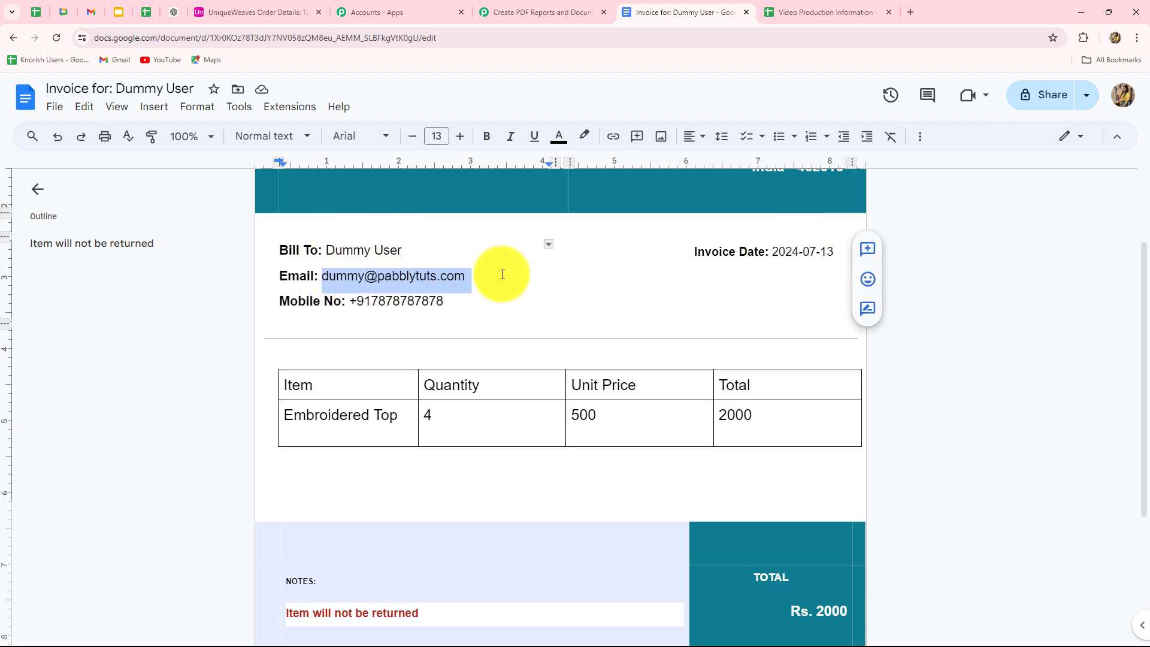
click(226, 342)
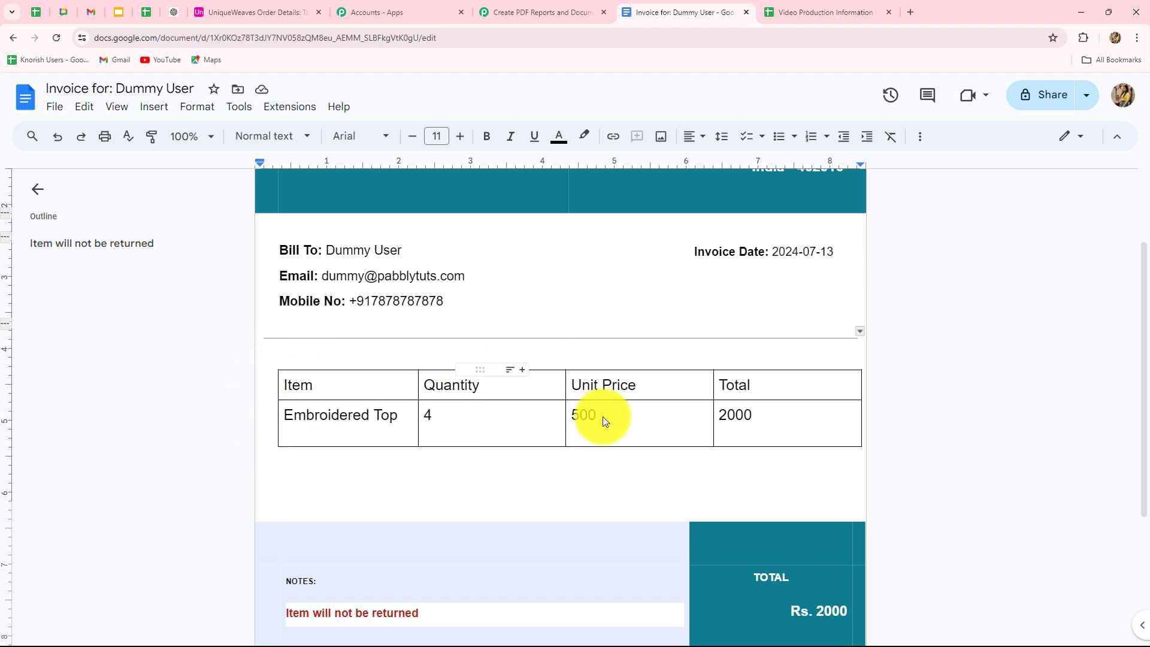
scroll(772, 437, down, 3)
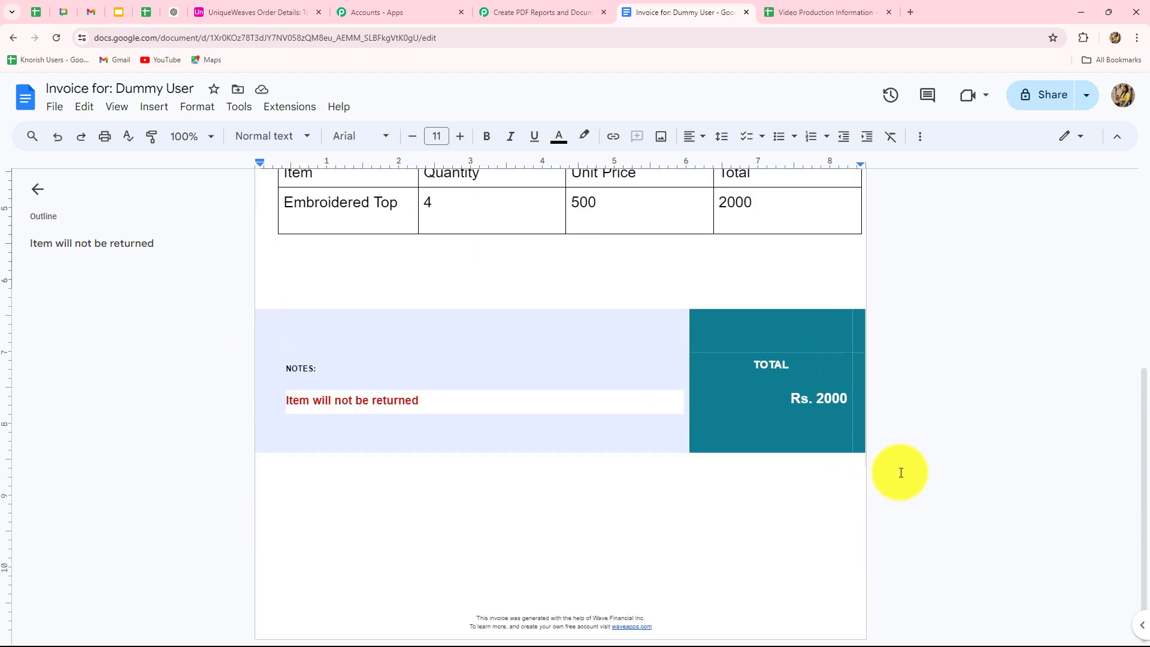
scroll(910, 474, up, 5)
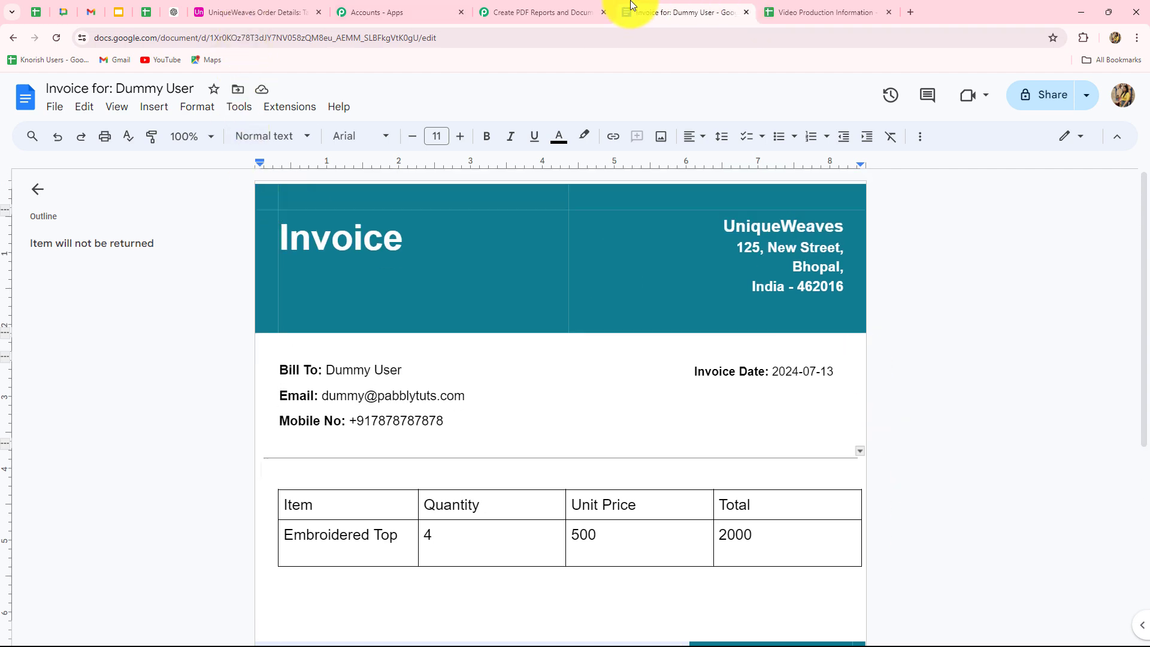
click(551, 9)
scroll(1066, 411, up, 5)
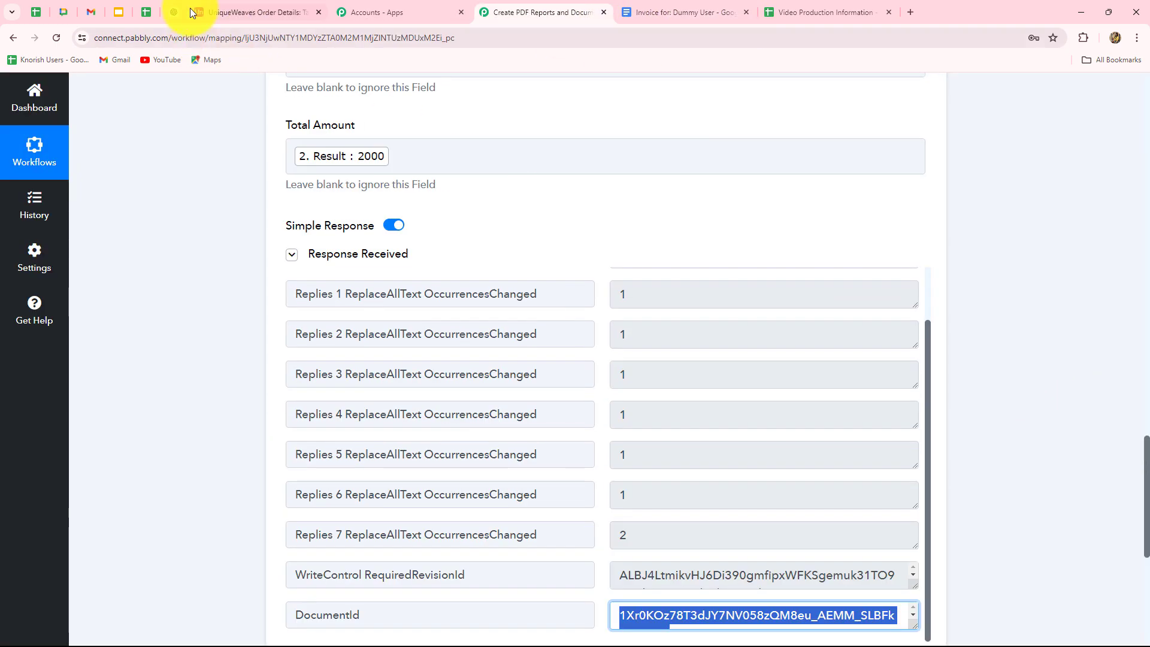
Add a new Airtable order record for Test Customer with the customer's email and phone number.
click(193, 13)
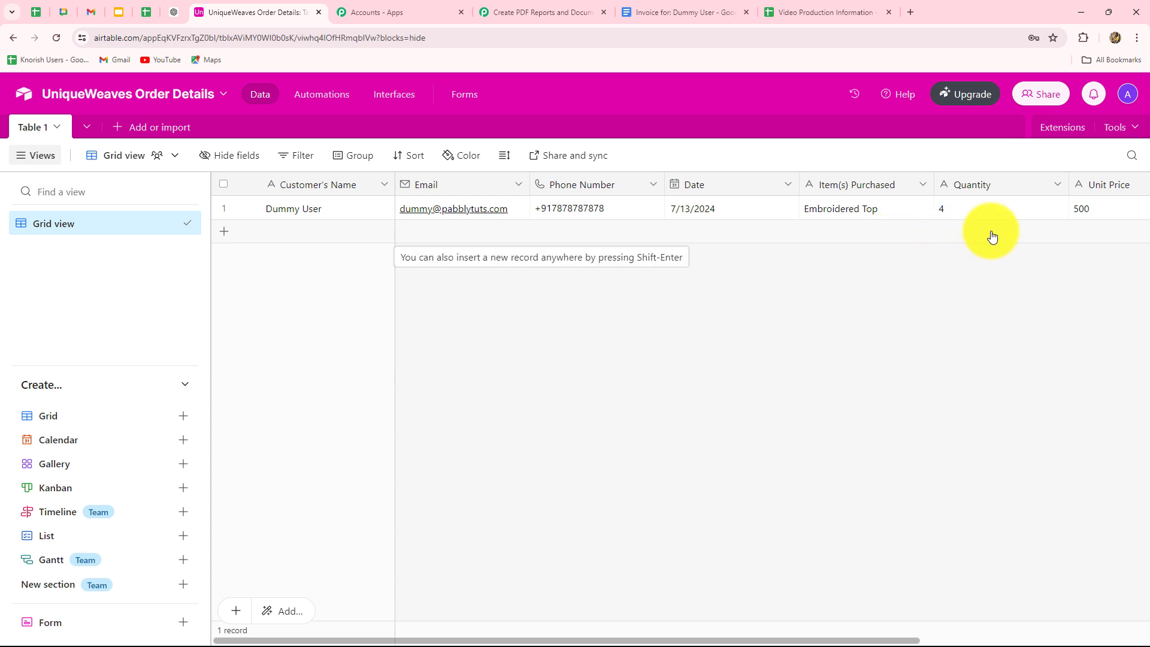
click(288, 233)
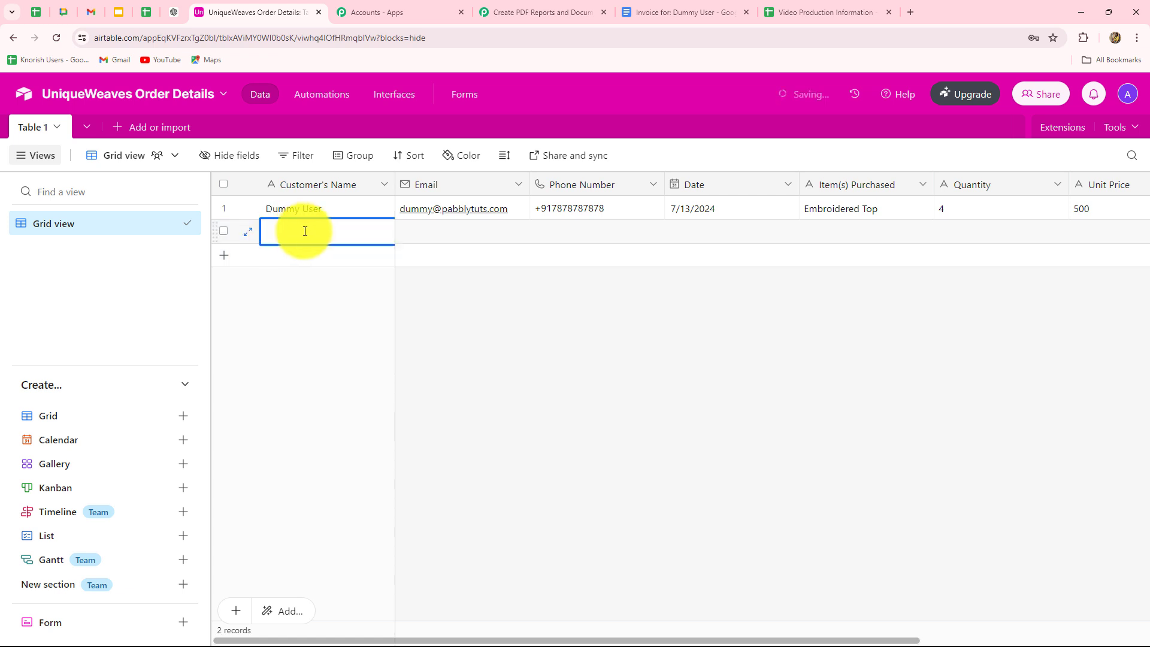
text(T)
key(Caps_Lock)
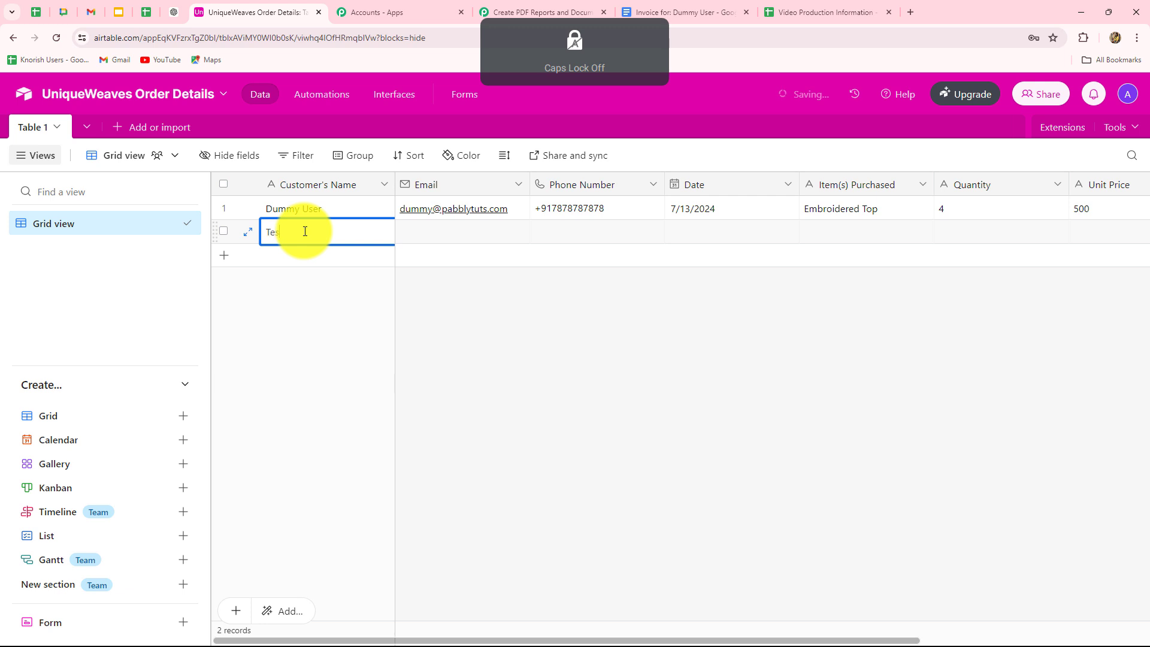
text(est Cust)
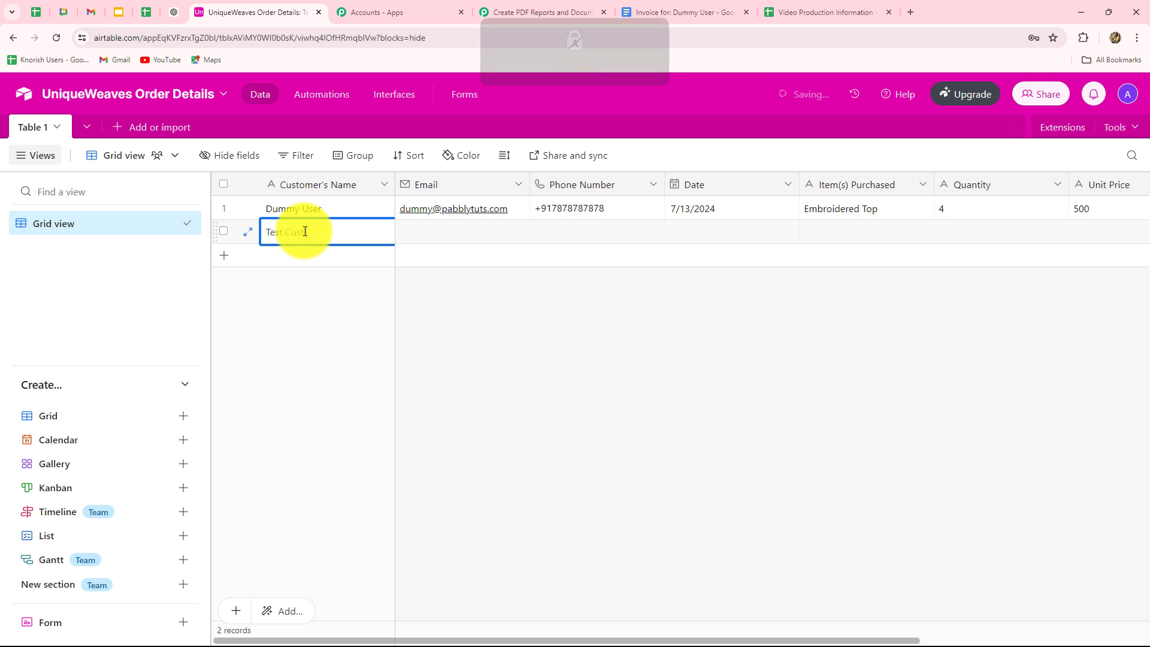
text(omer)
click(426, 233)
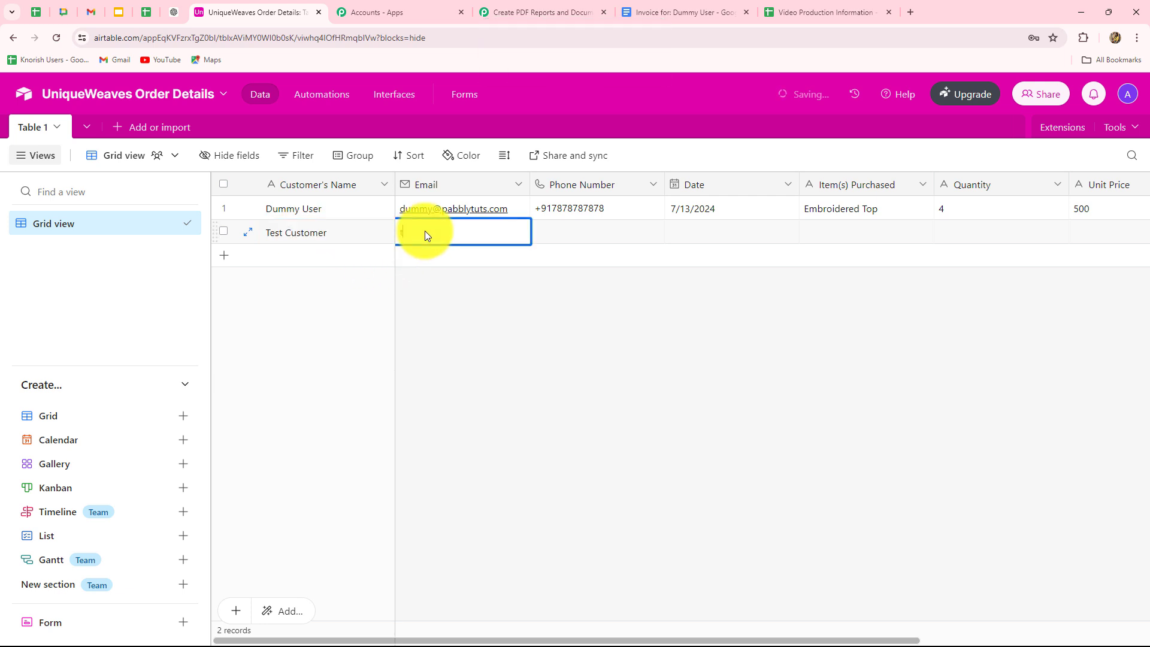
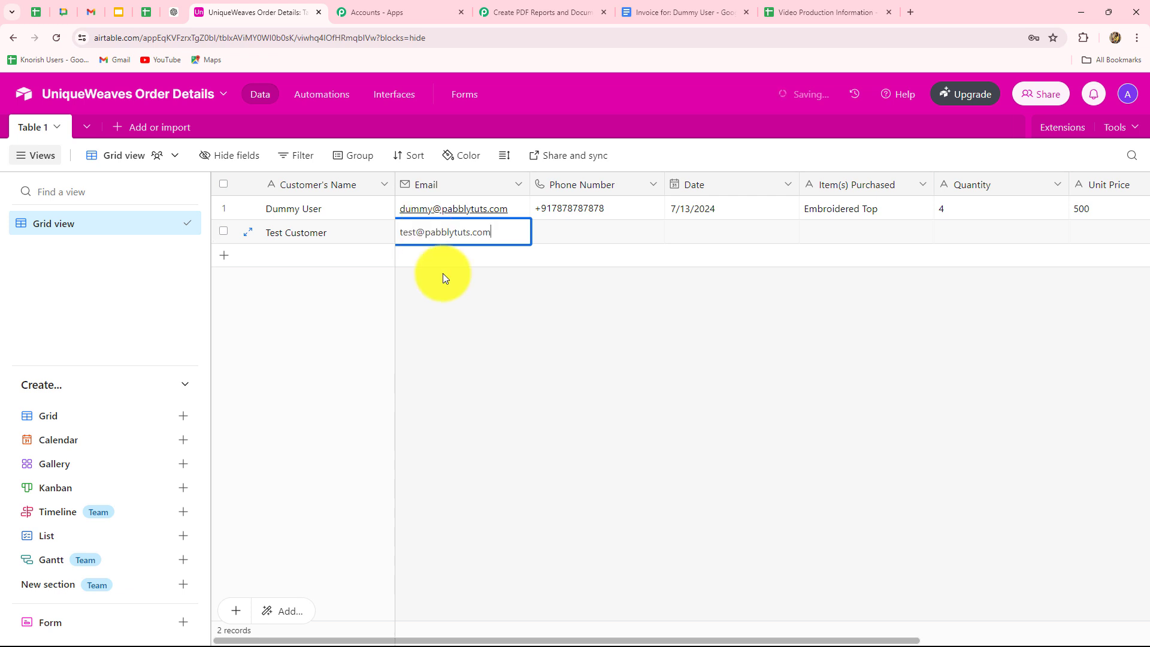
click(567, 230)
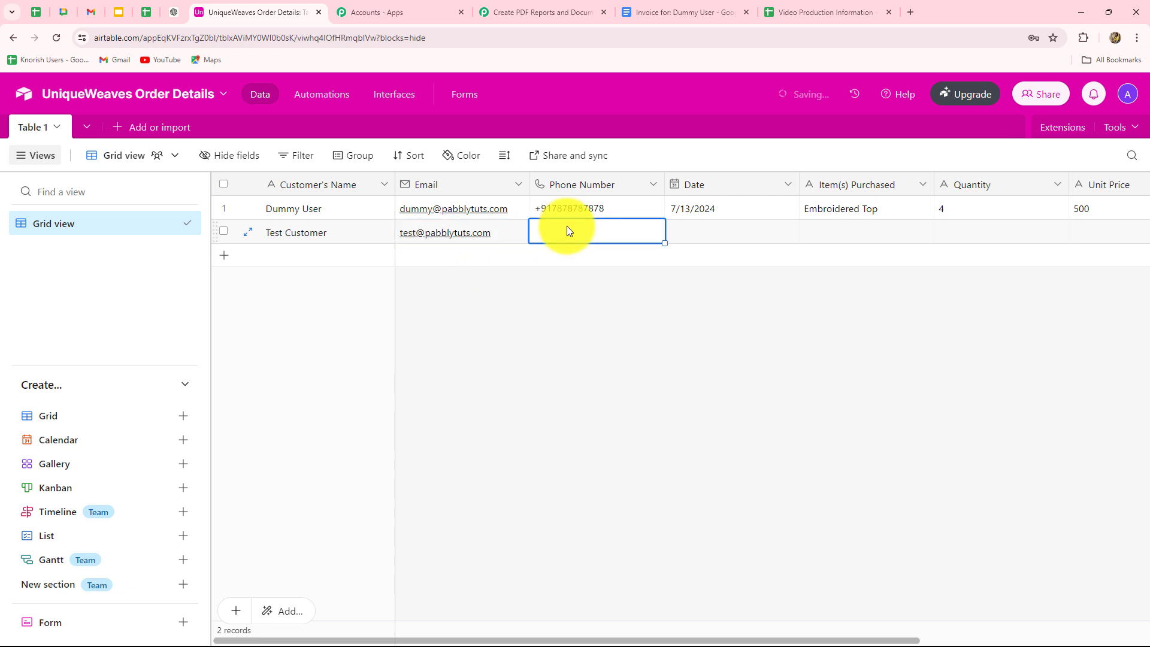
text(+91)
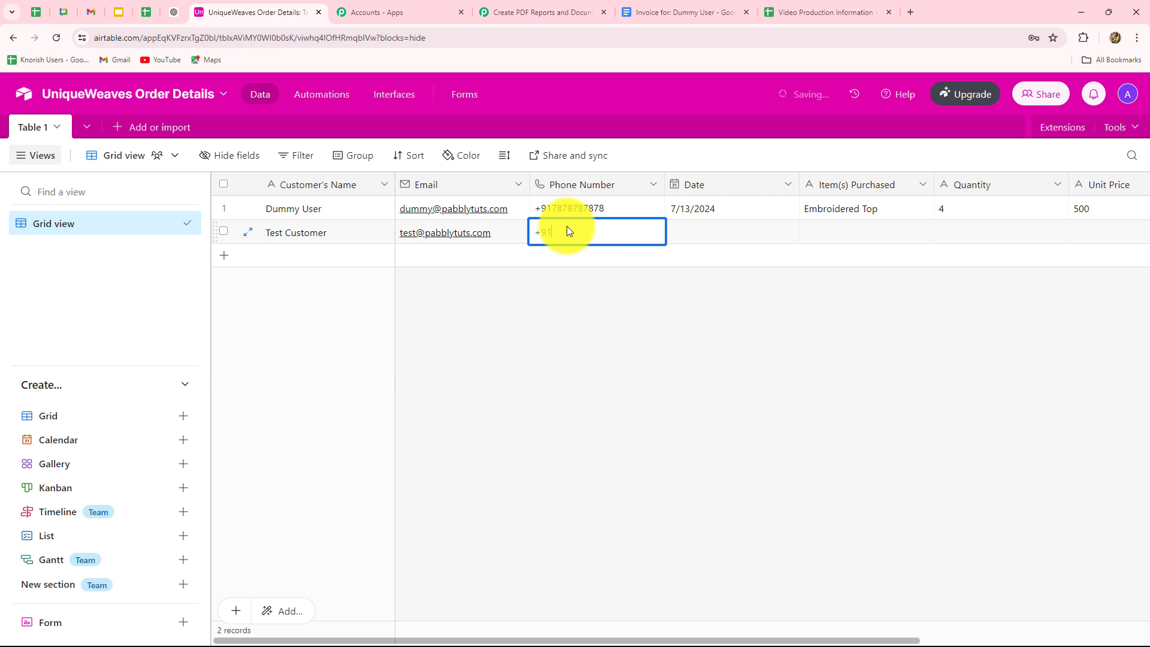
text(6666666666)
Fill the record's date 7/13/2024, item Saree, quantity 2 and unit price 2000.
click(714, 230)
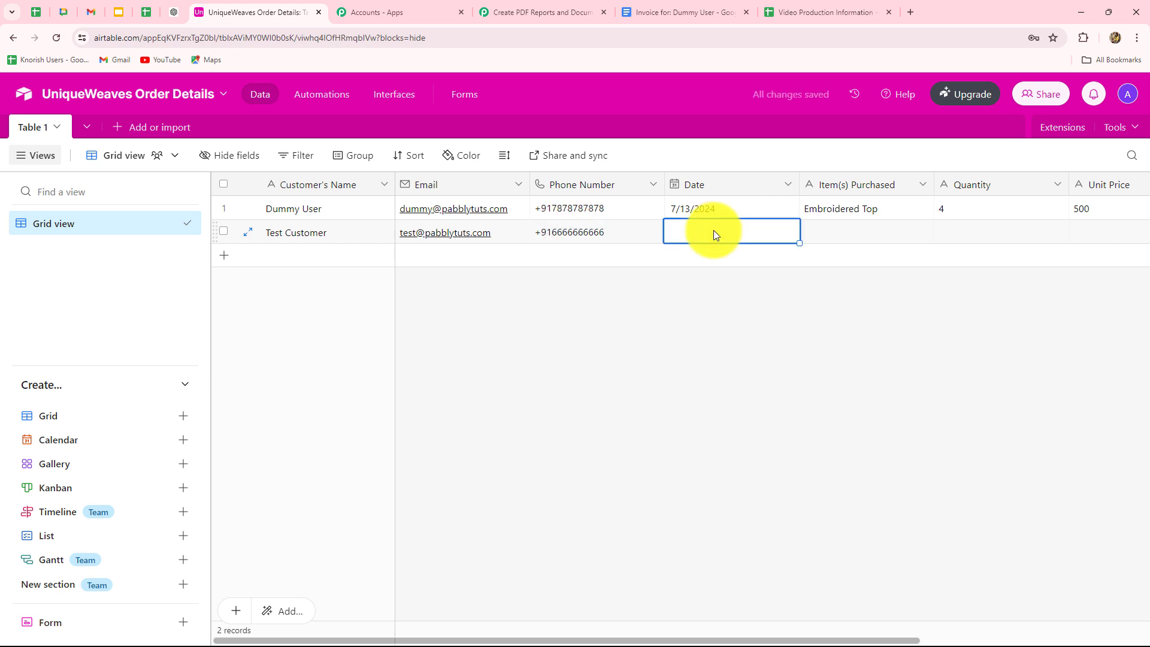
click(845, 227)
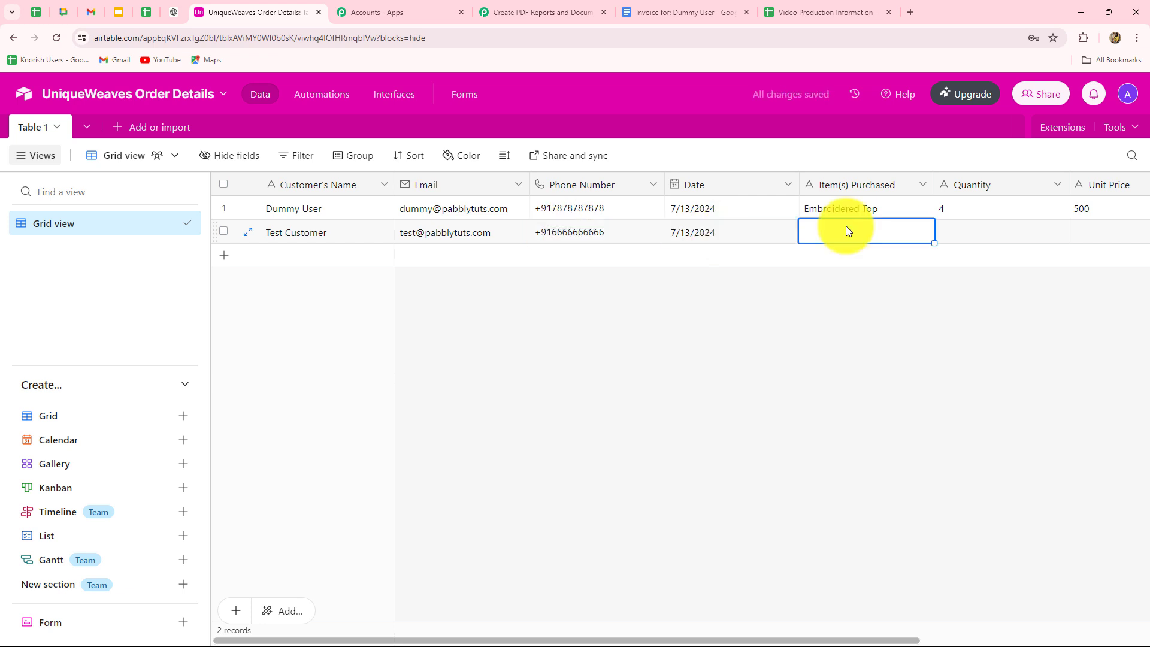
text(Saree)
click(958, 236)
text(2)
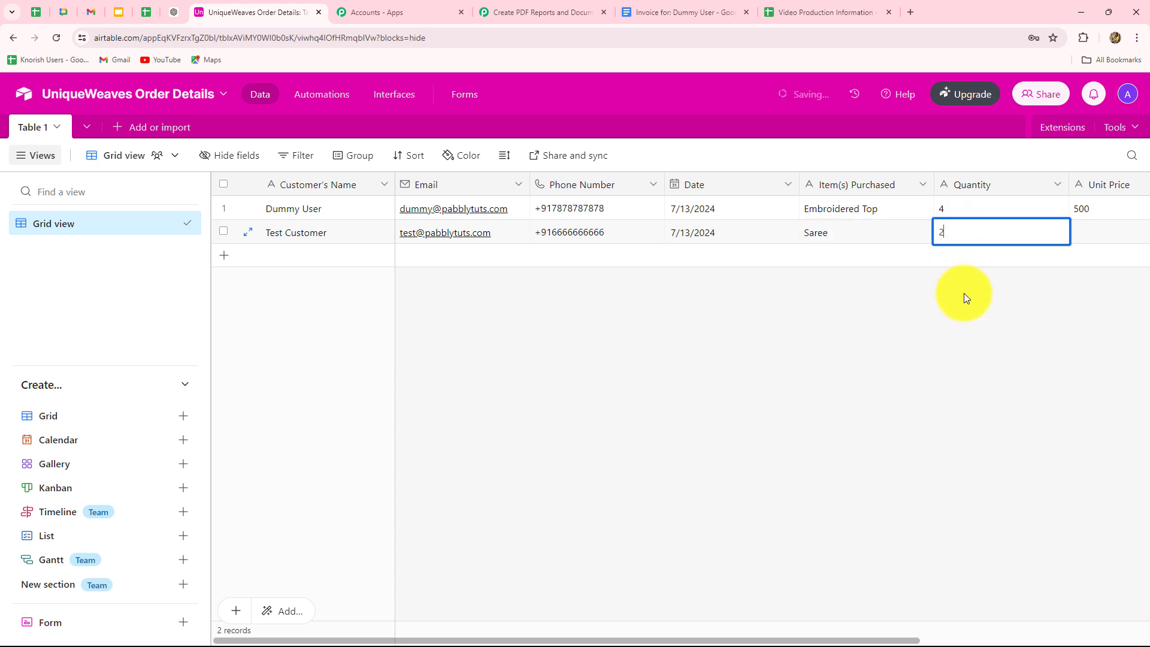
click(1078, 240)
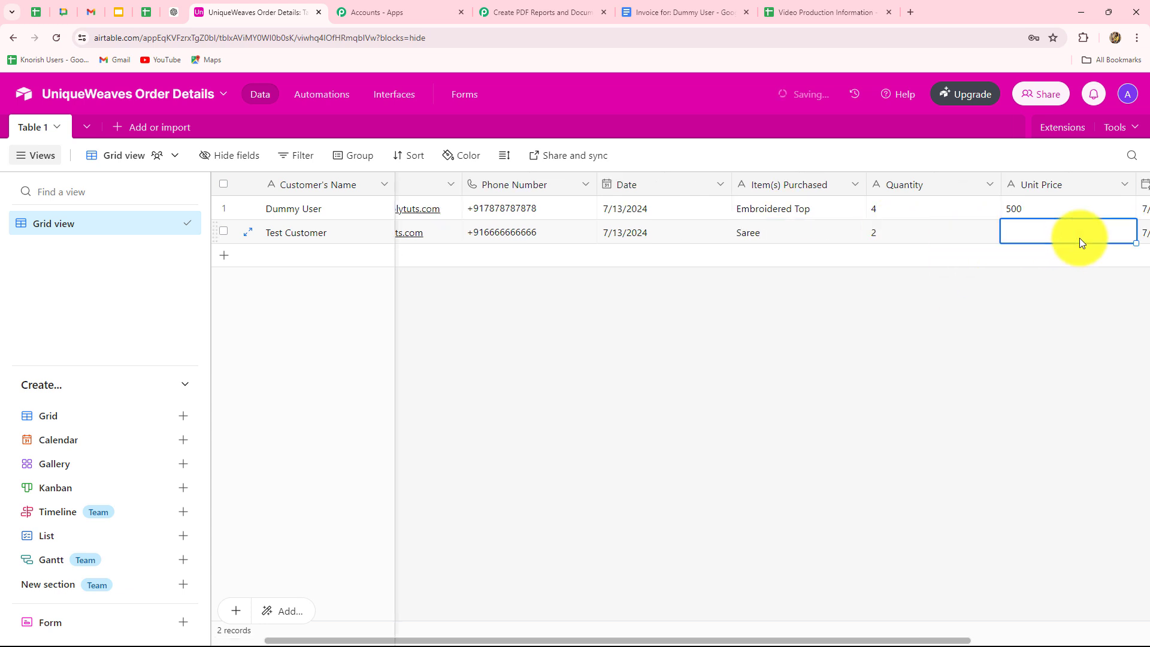
text(2)
text(000)
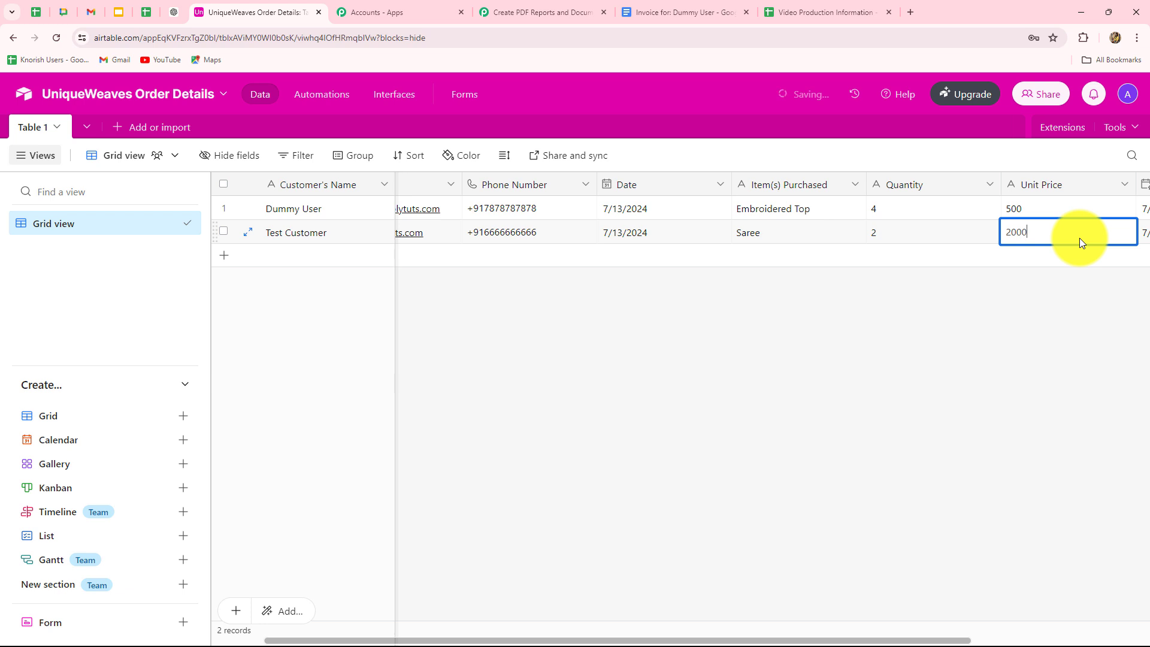
click(743, 368)
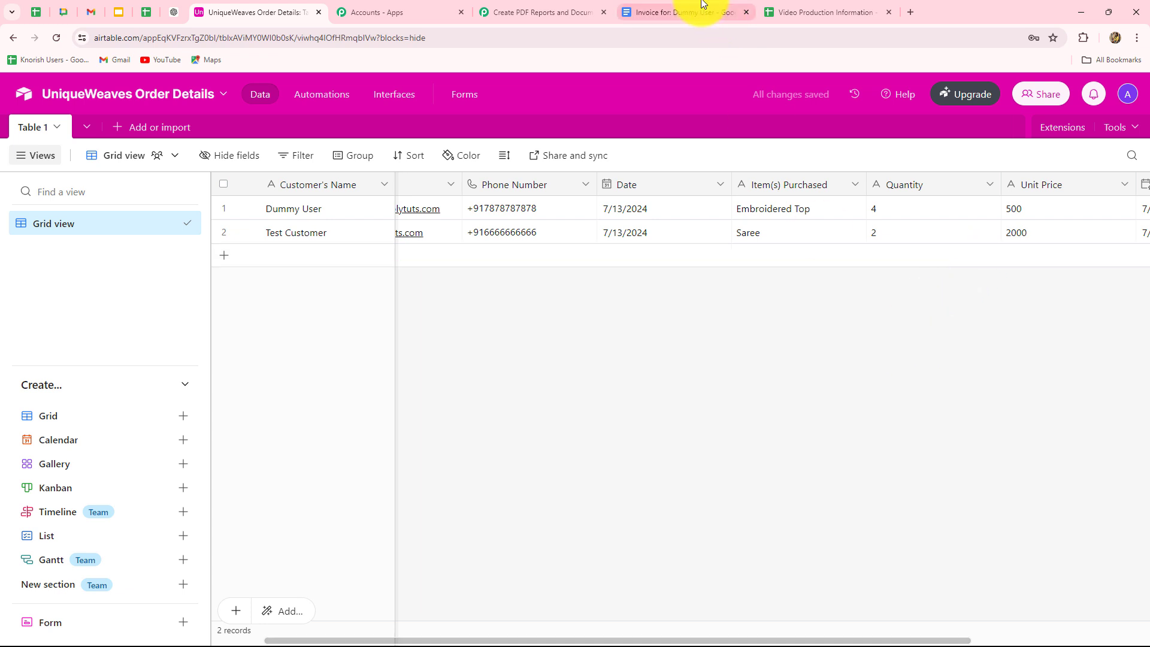
click(679, 12)
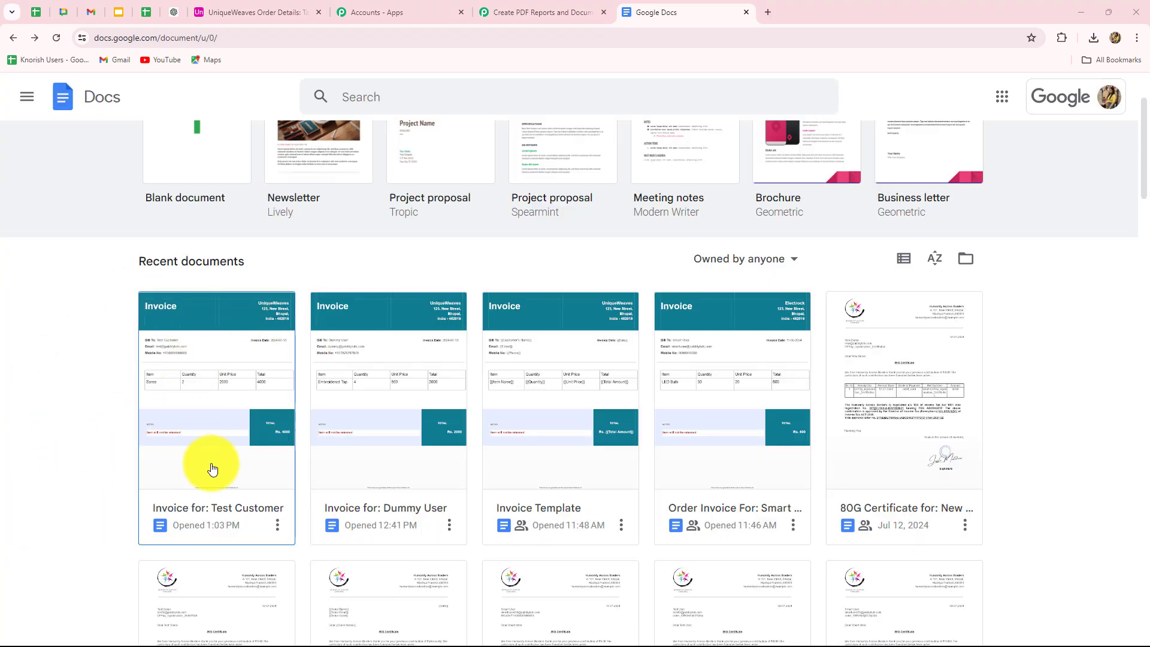
Open the 'Invoice for: Test Customer' document and check Saree ×2 at 2000 totalling Rs. 4000.
click(236, 441)
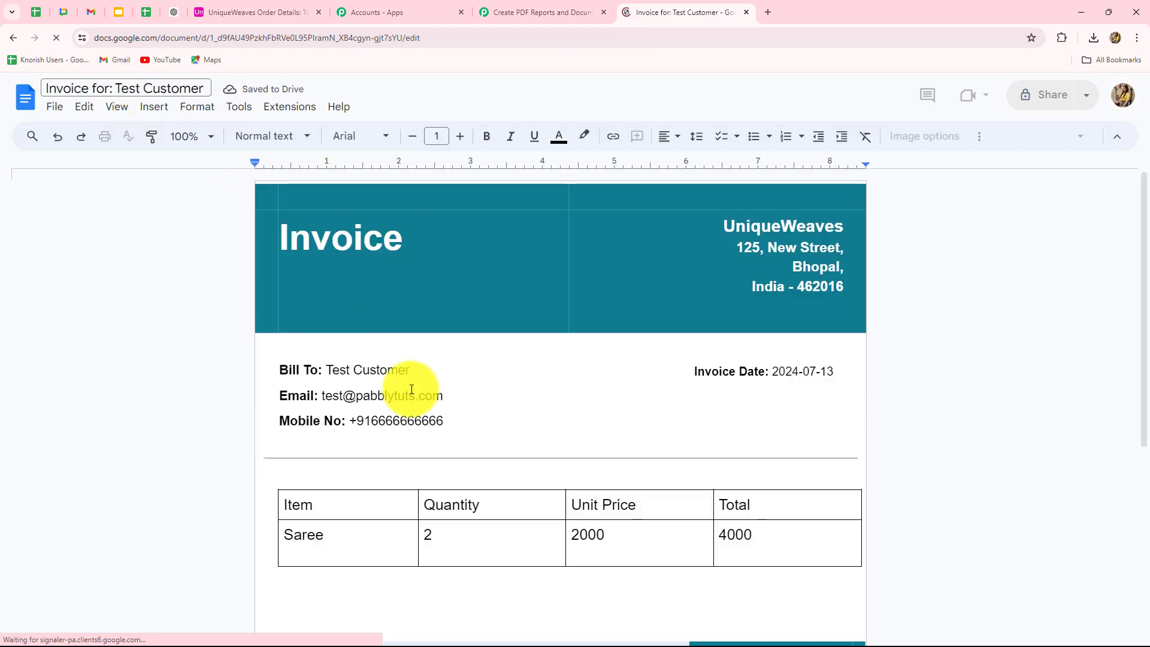
scroll(411, 385, down, 3)
scroll(457, 290, up, 2)
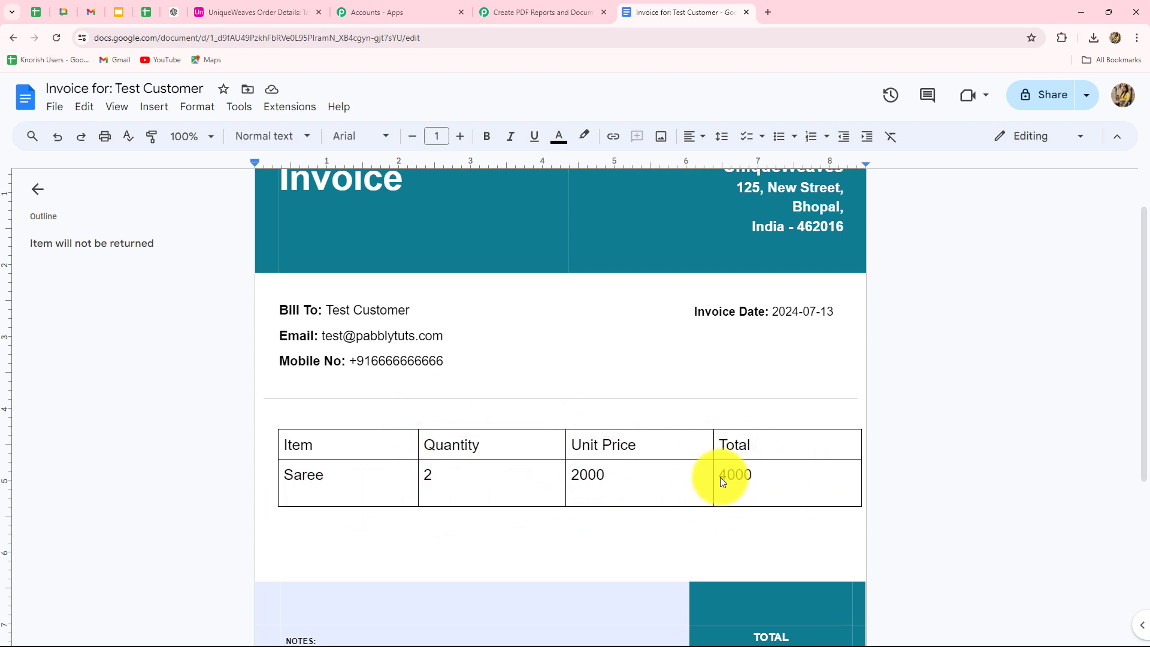
scroll(1103, 476, down, 5)
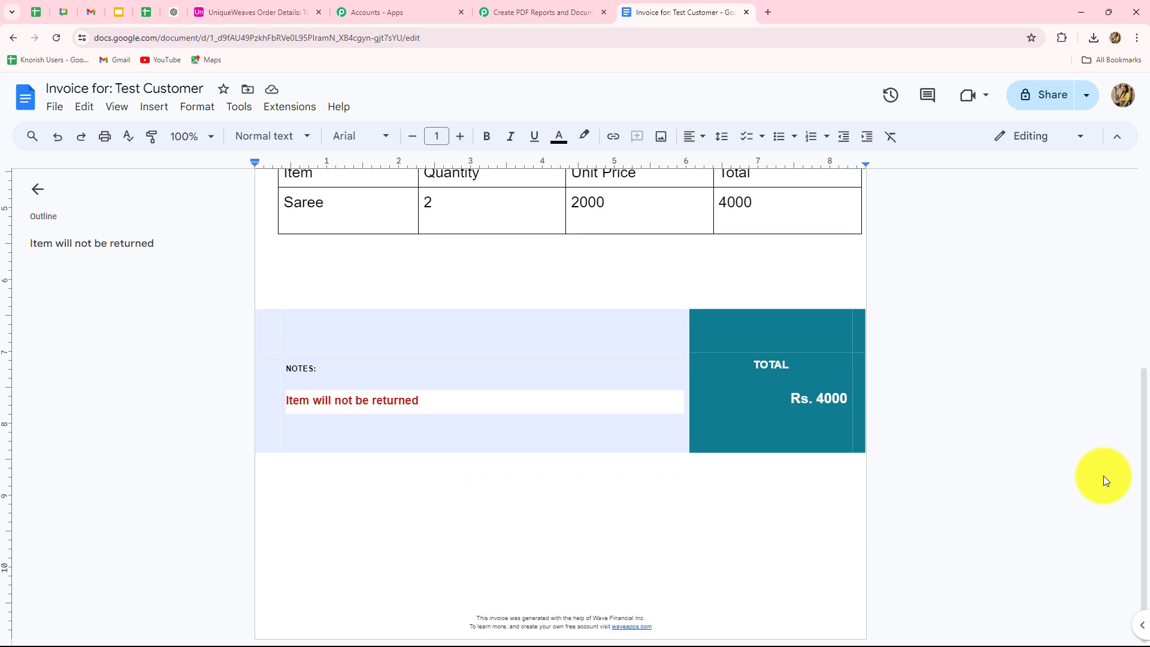
scroll(1103, 476, up, 4)
scroll(1104, 476, up, 2)
Back in Pabbly, collapse the Google Docs Create Document from Template step and review all three cards.
click(519, 12)
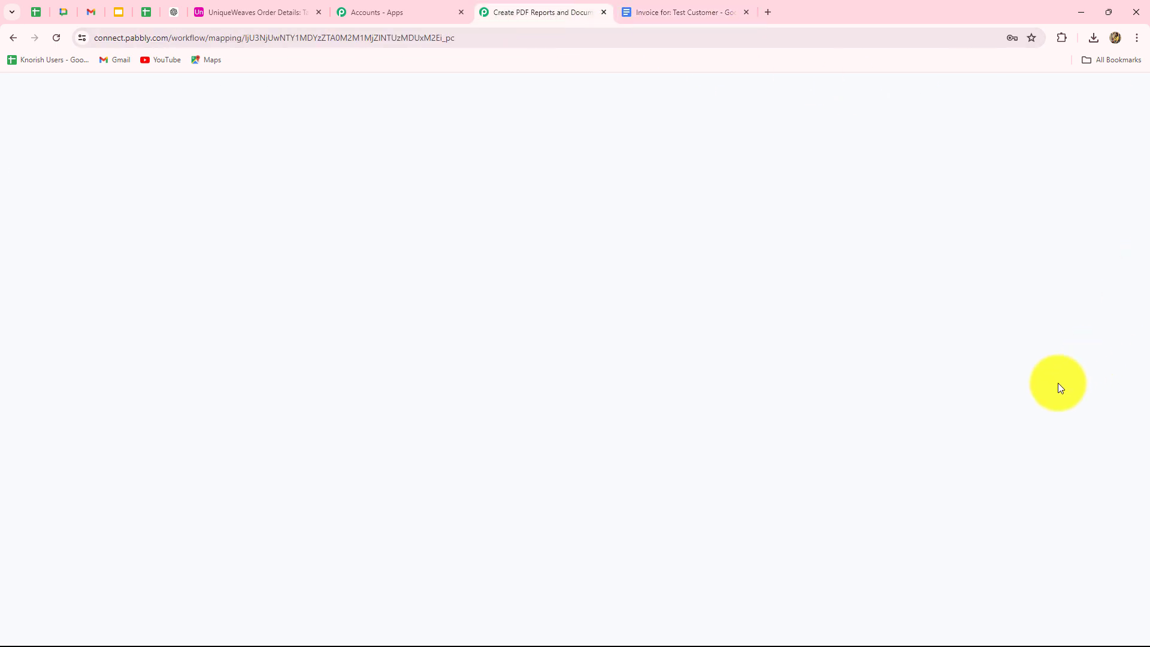
scroll(998, 383, up, 20)
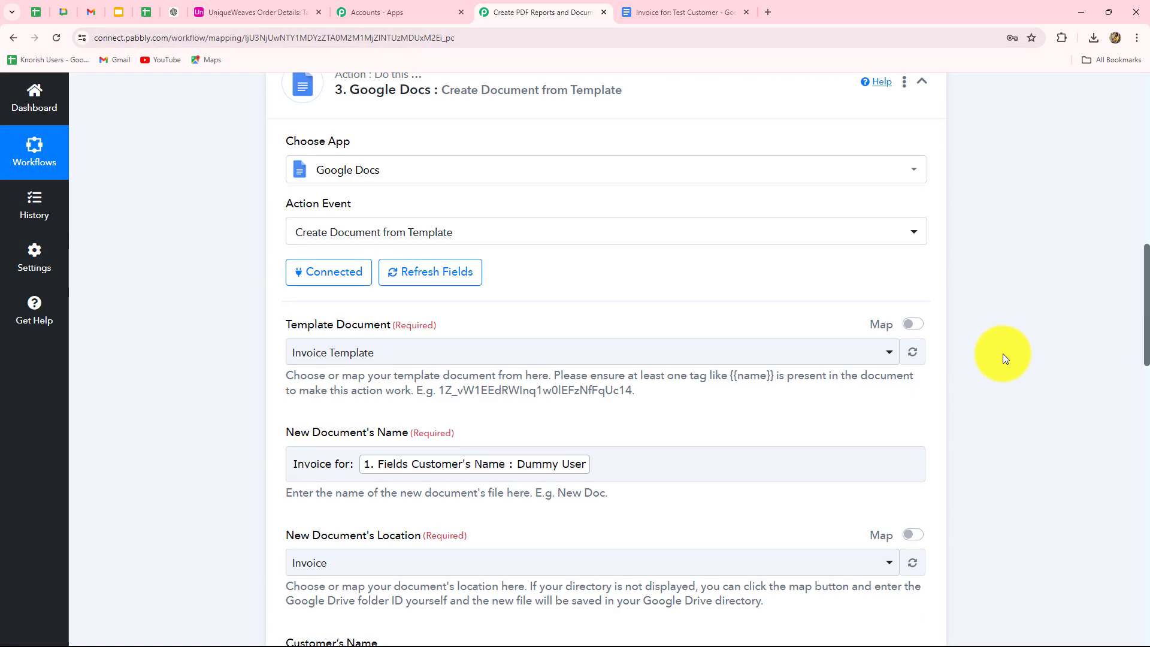
click(923, 441)
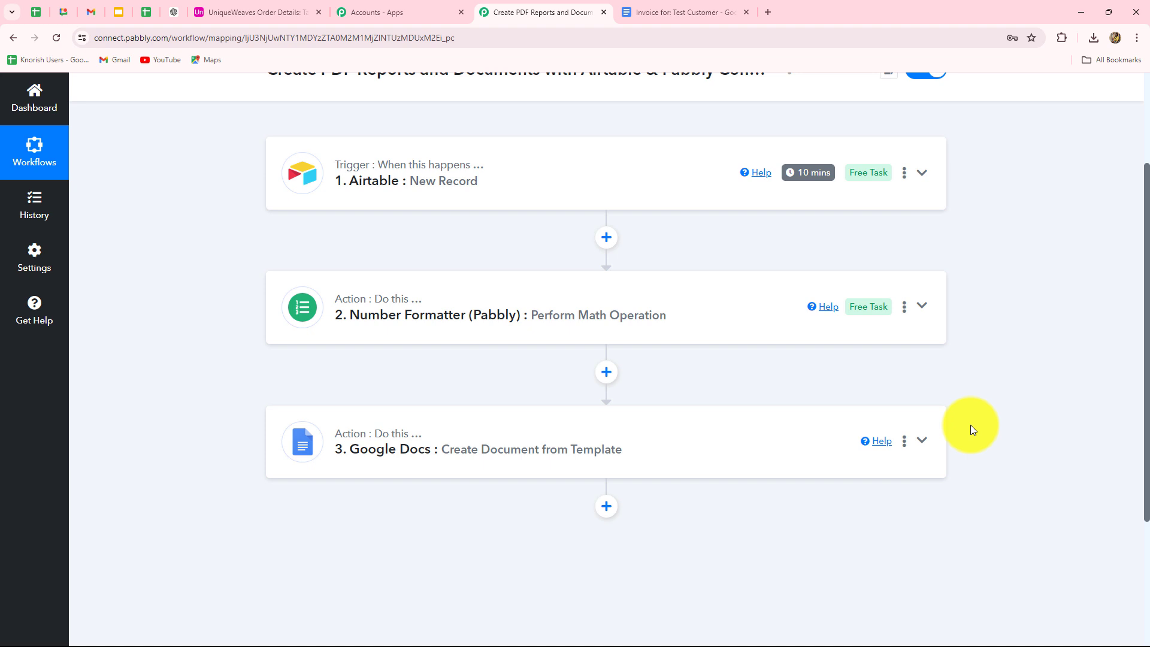
scroll(935, 423, down, 3)
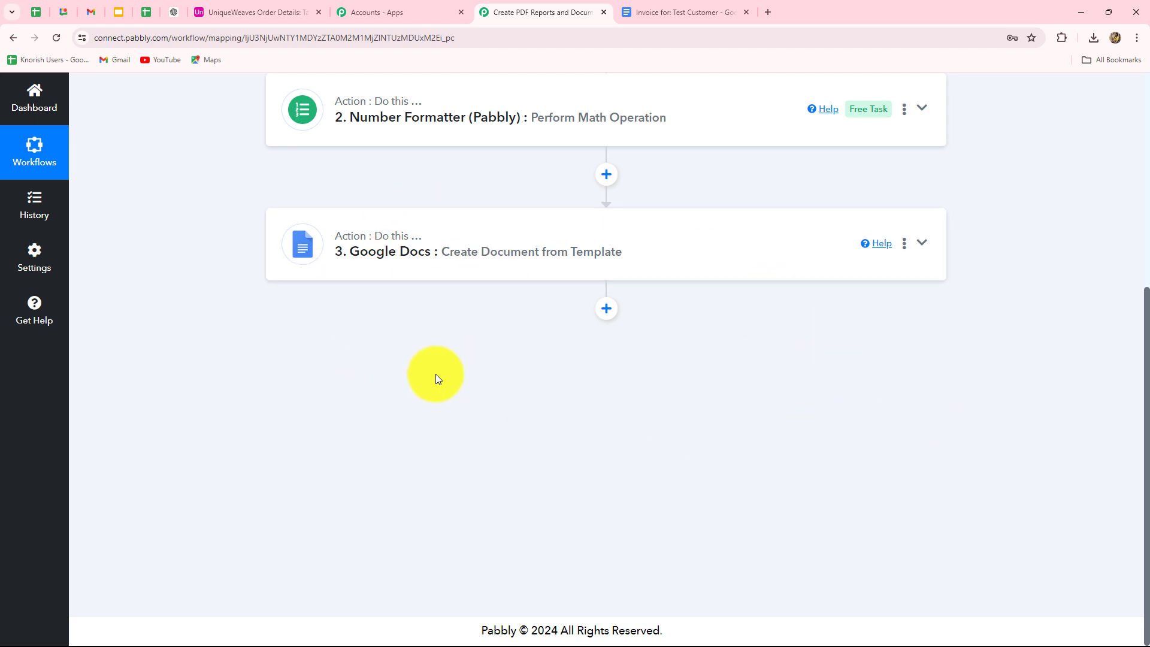
scroll(1084, 395, up, 5)
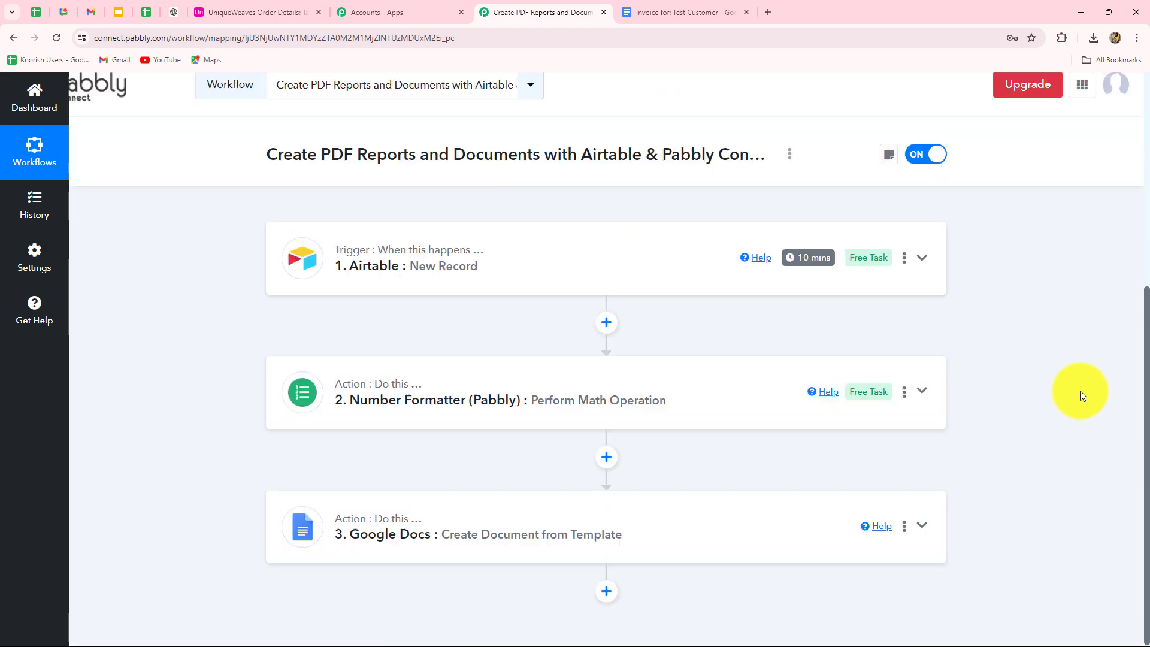
scroll(1080, 390, down, 4)
scroll(1080, 396, up, 4)
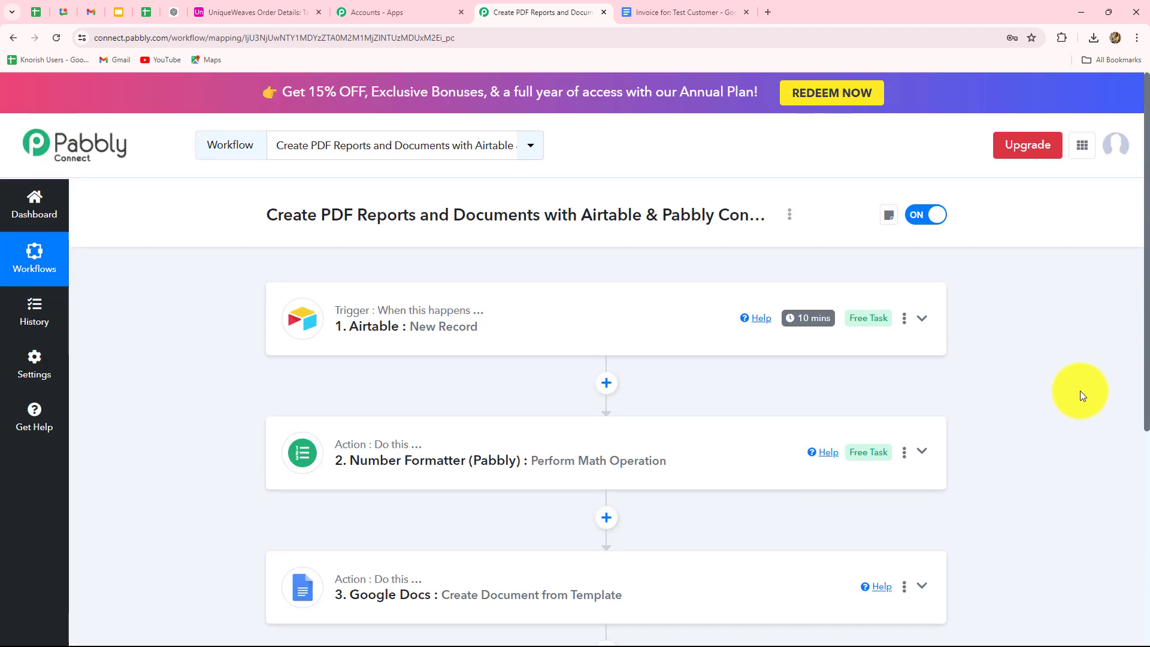